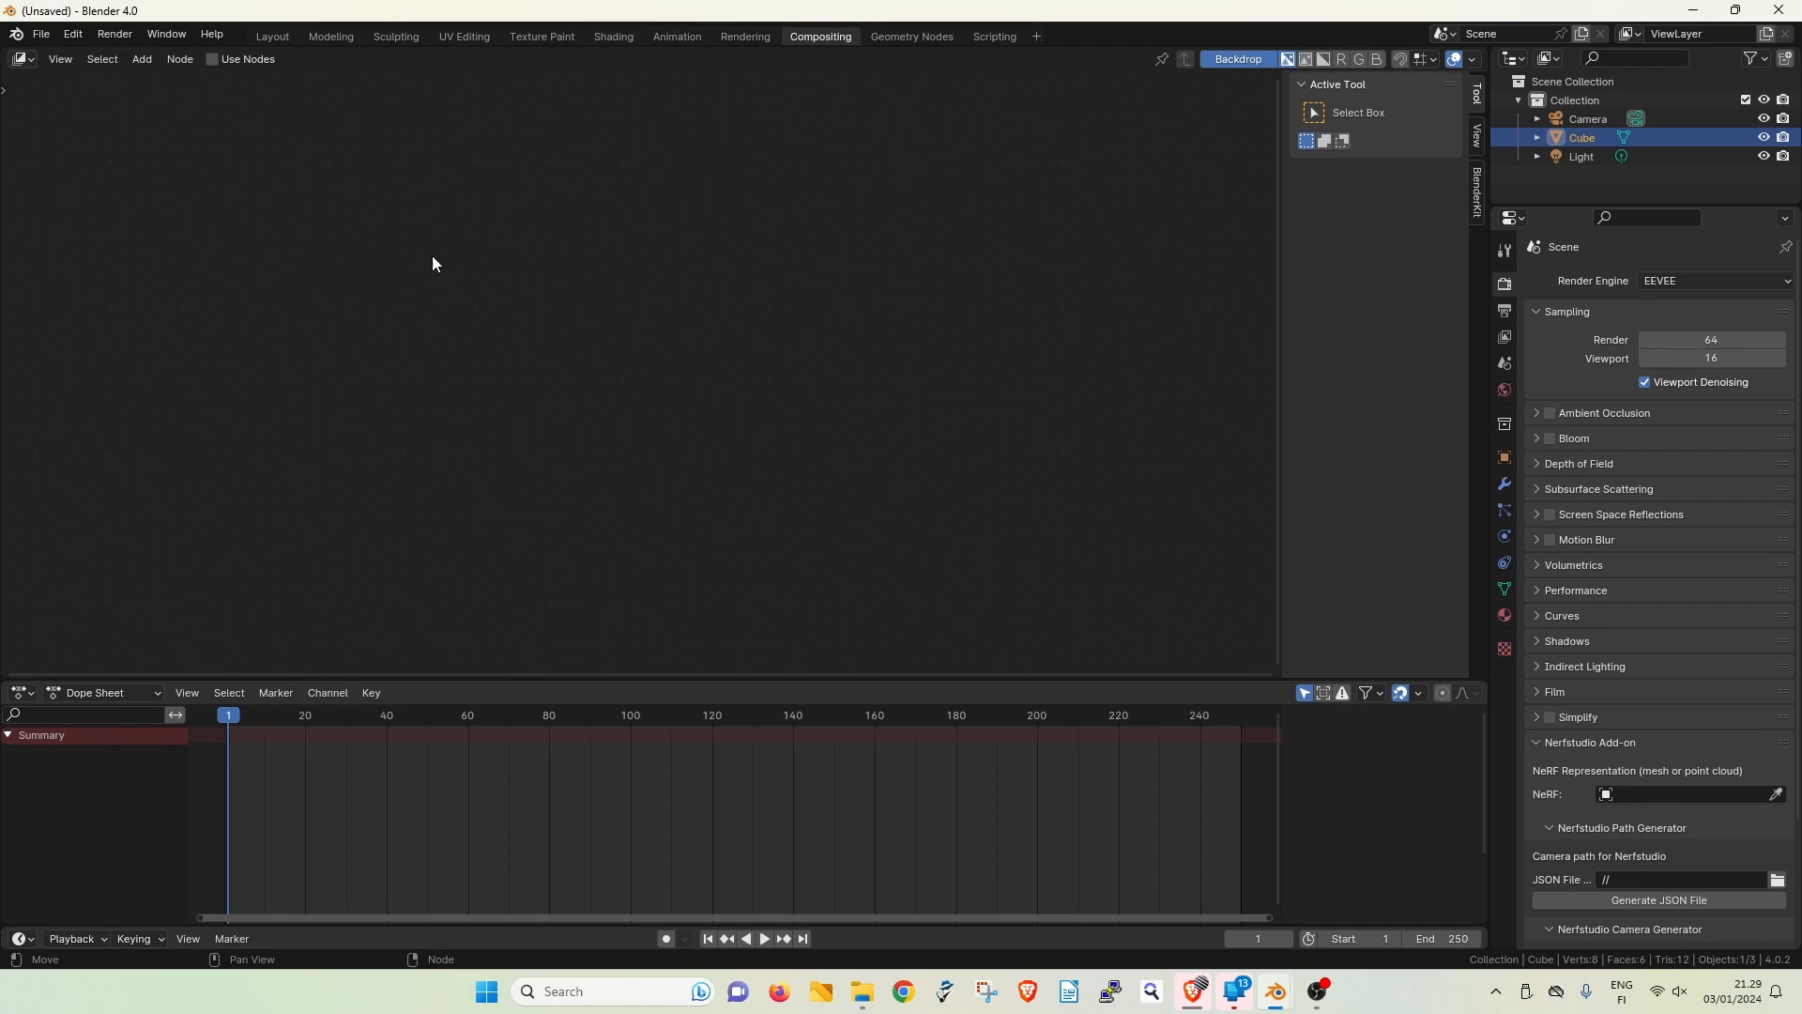
# - Enable compositing nodes and delete the default Render Layers node, keeping the Composite node spaced away from it
pyautogui.click(209, 60)
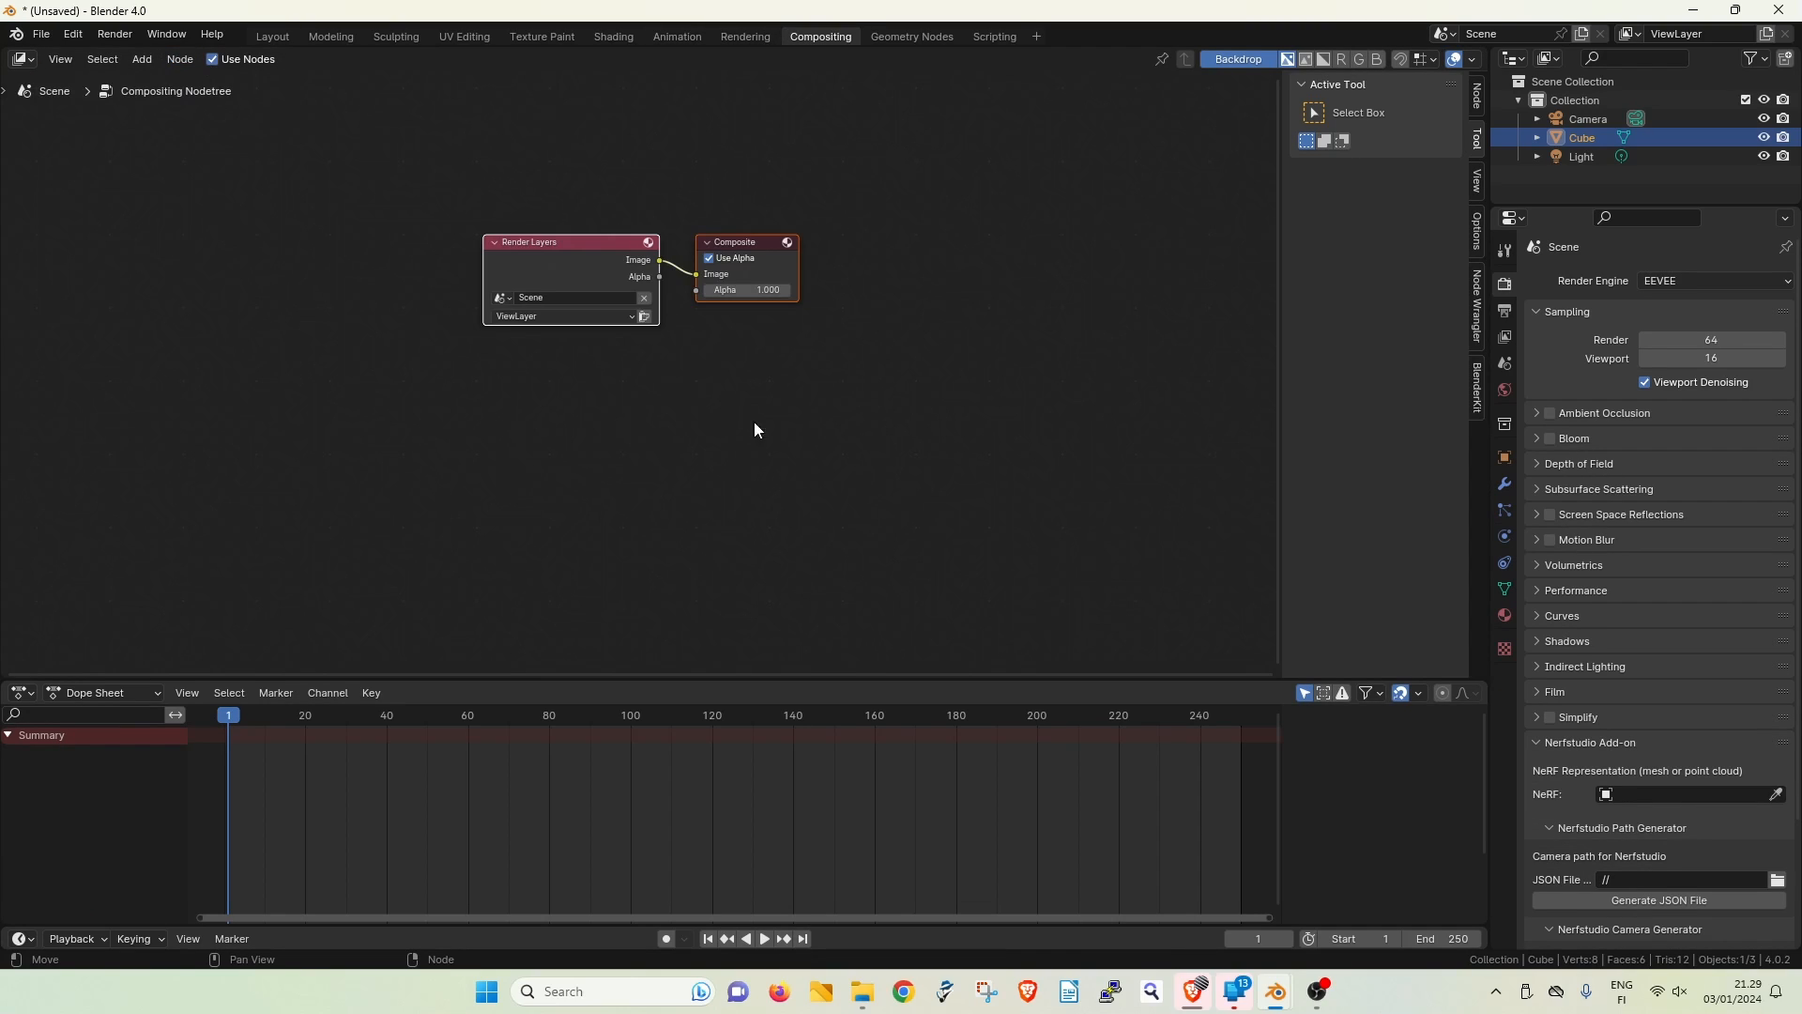
pyautogui.moveTo(569, 259); pyautogui.dragTo(530, 292)
pyautogui.click(732, 390)
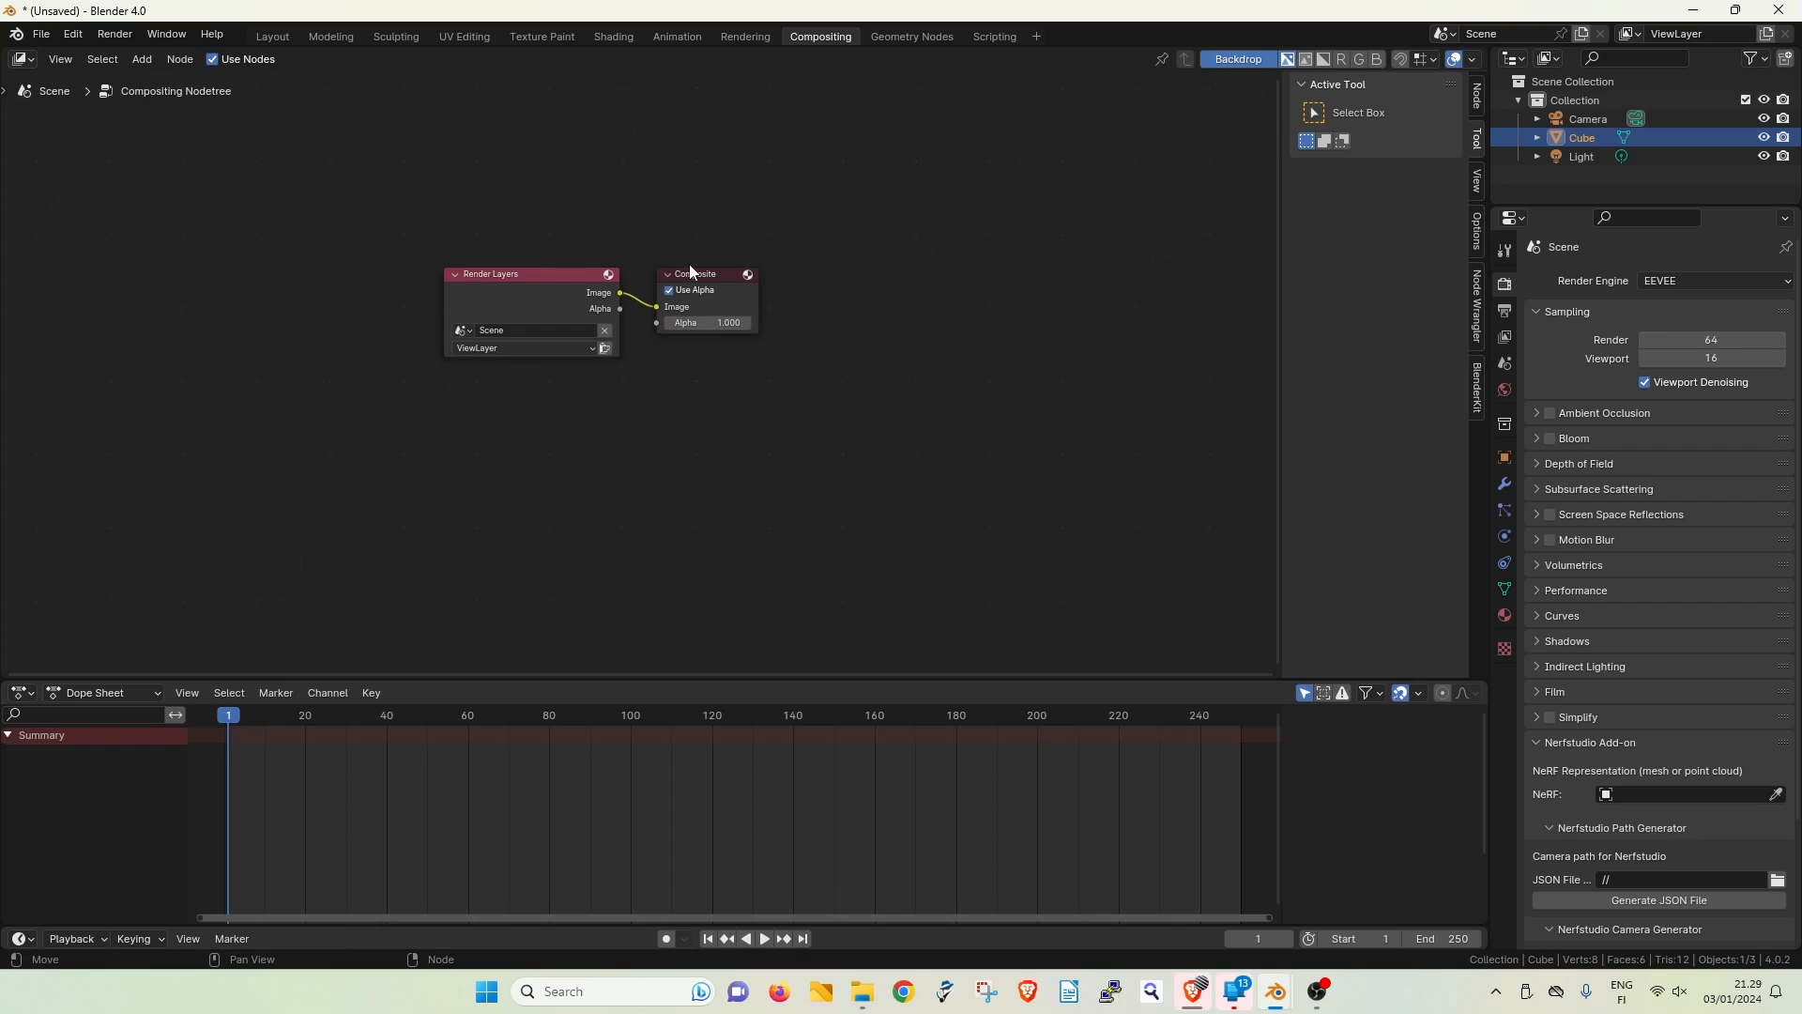
pyautogui.moveTo(702, 273); pyautogui.dragTo(786, 276)
pyautogui.moveTo(519, 274); pyautogui.dragTo(377, 250)
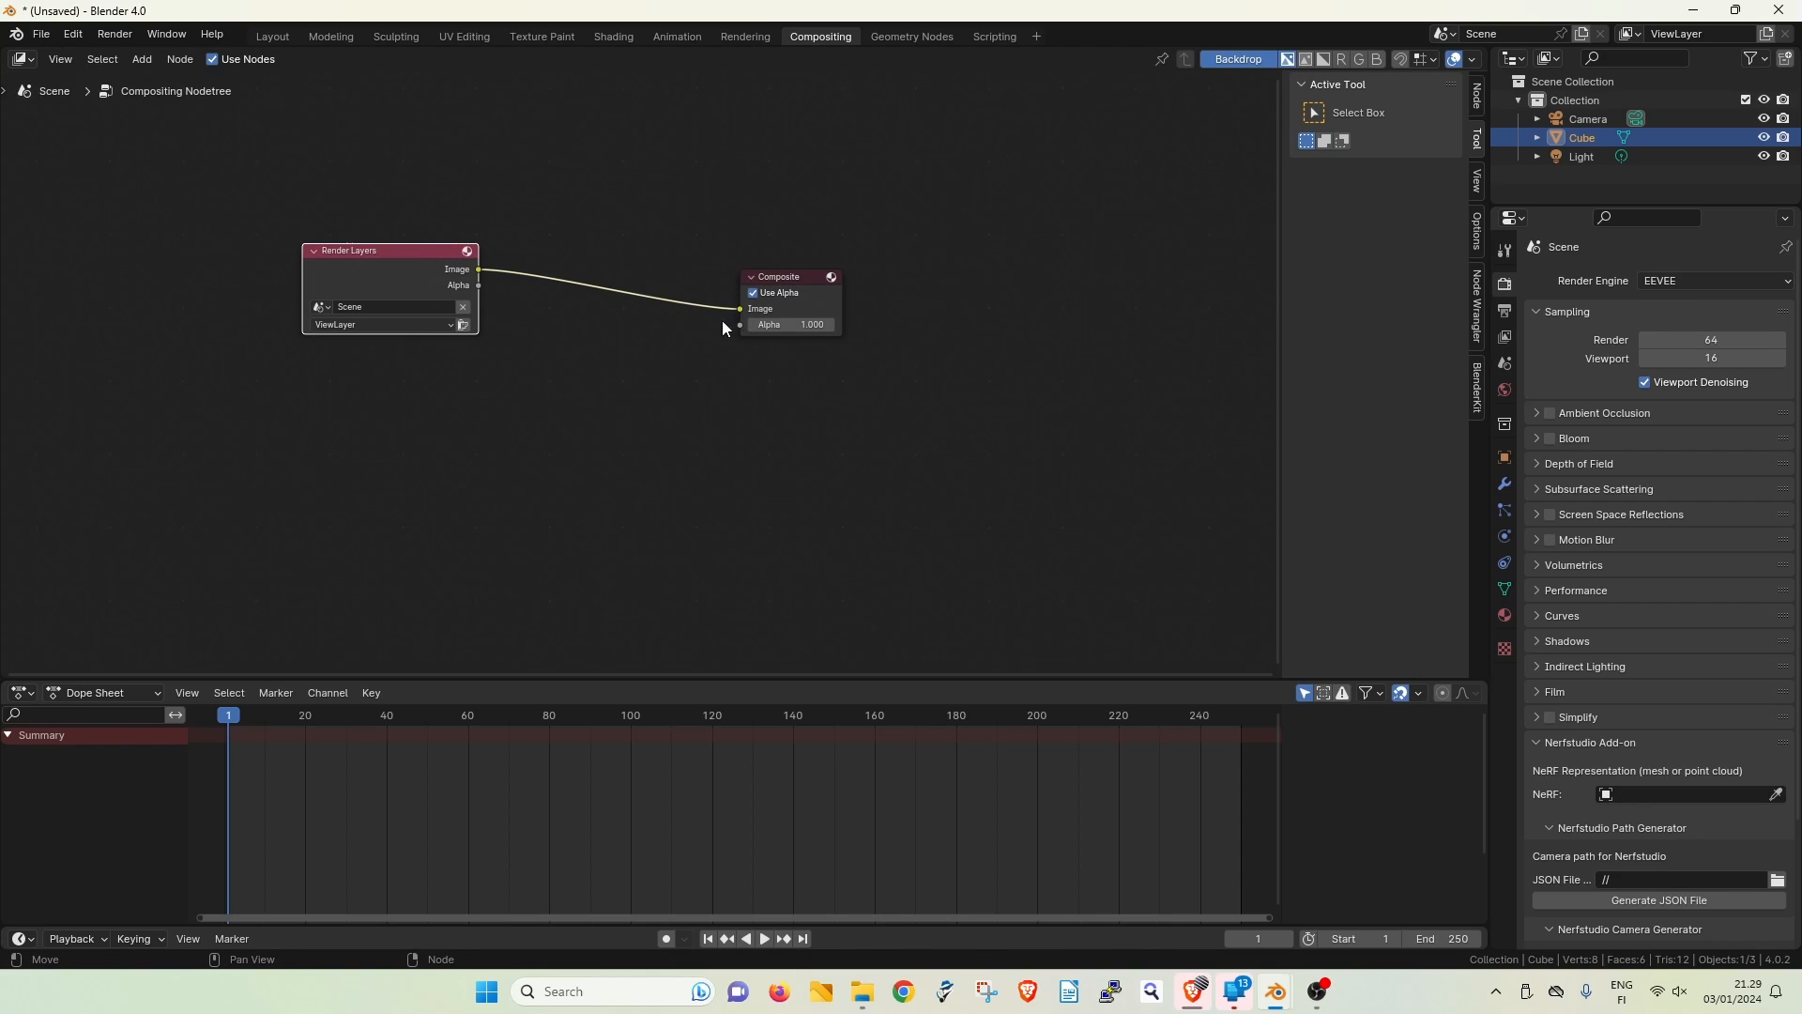
pyautogui.moveTo(738, 311); pyautogui.dragTo(388, 293)
pyautogui.press('Delete')
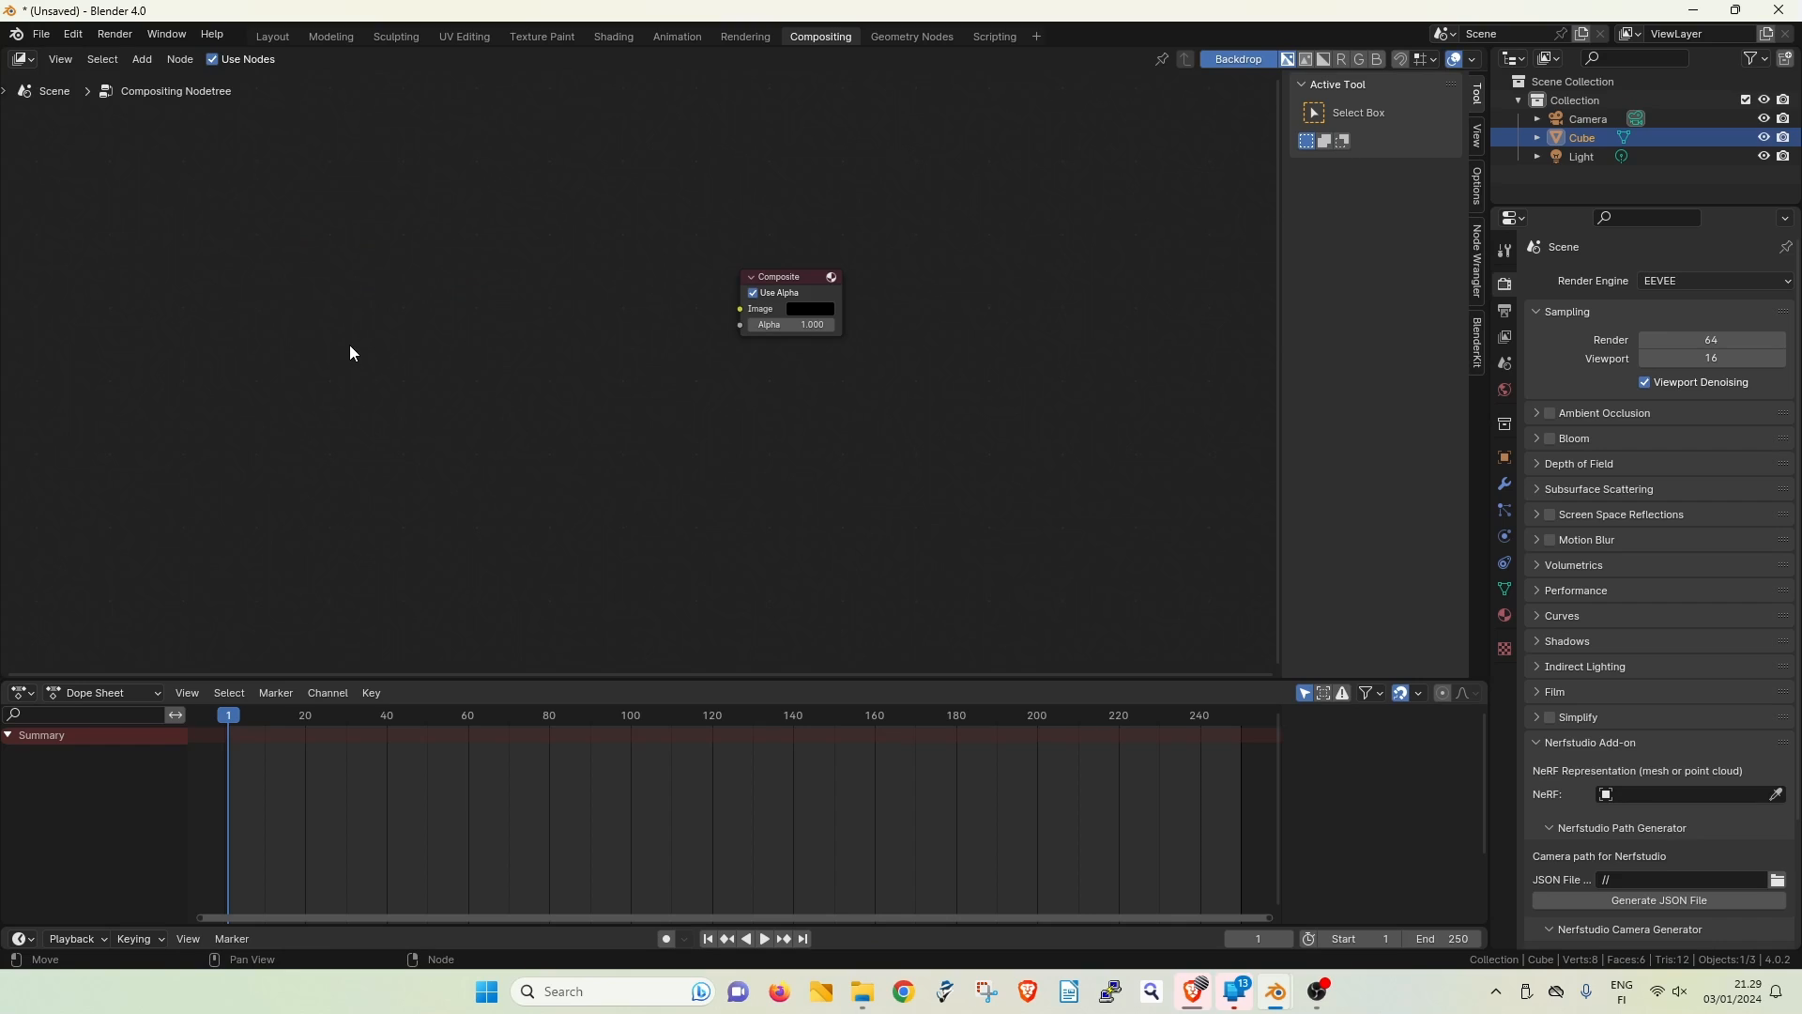
# - Add a Movie Clip input node to the left of the Composite node and load Smoke_Charge_02.mov into it
pyautogui.hotkey('shift', 'a')
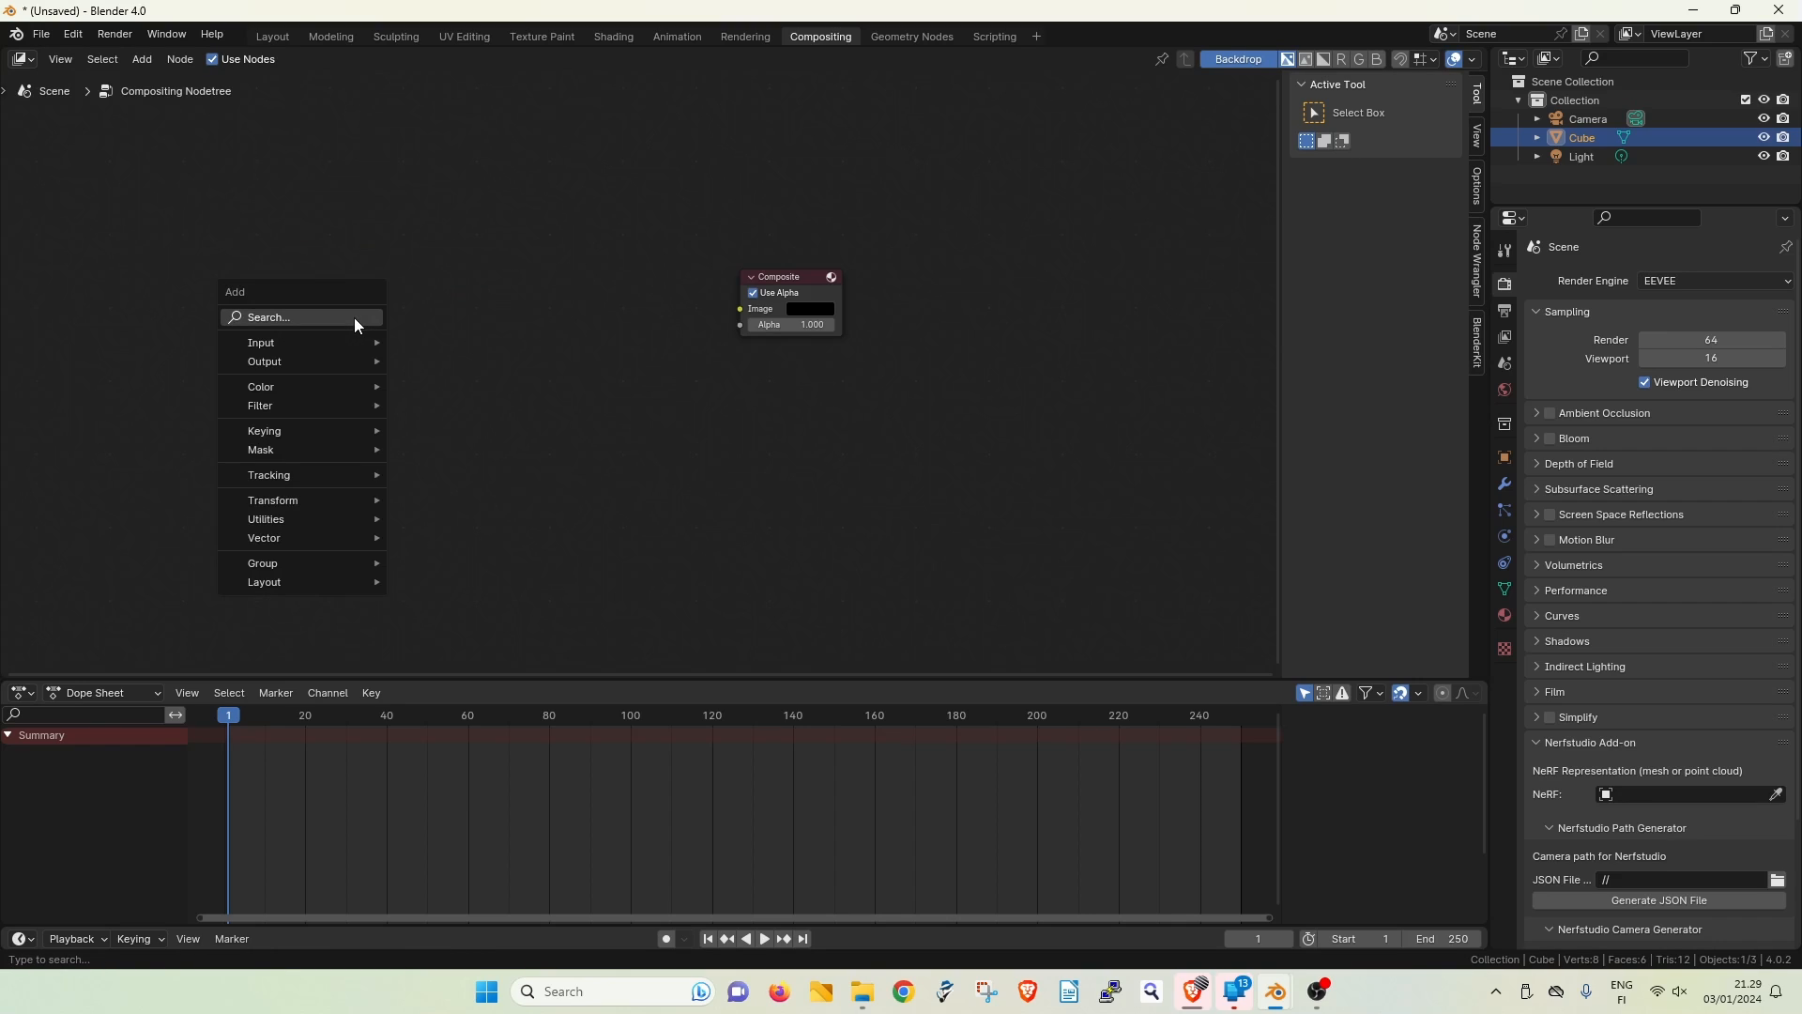
pyautogui.moveTo(341, 341)
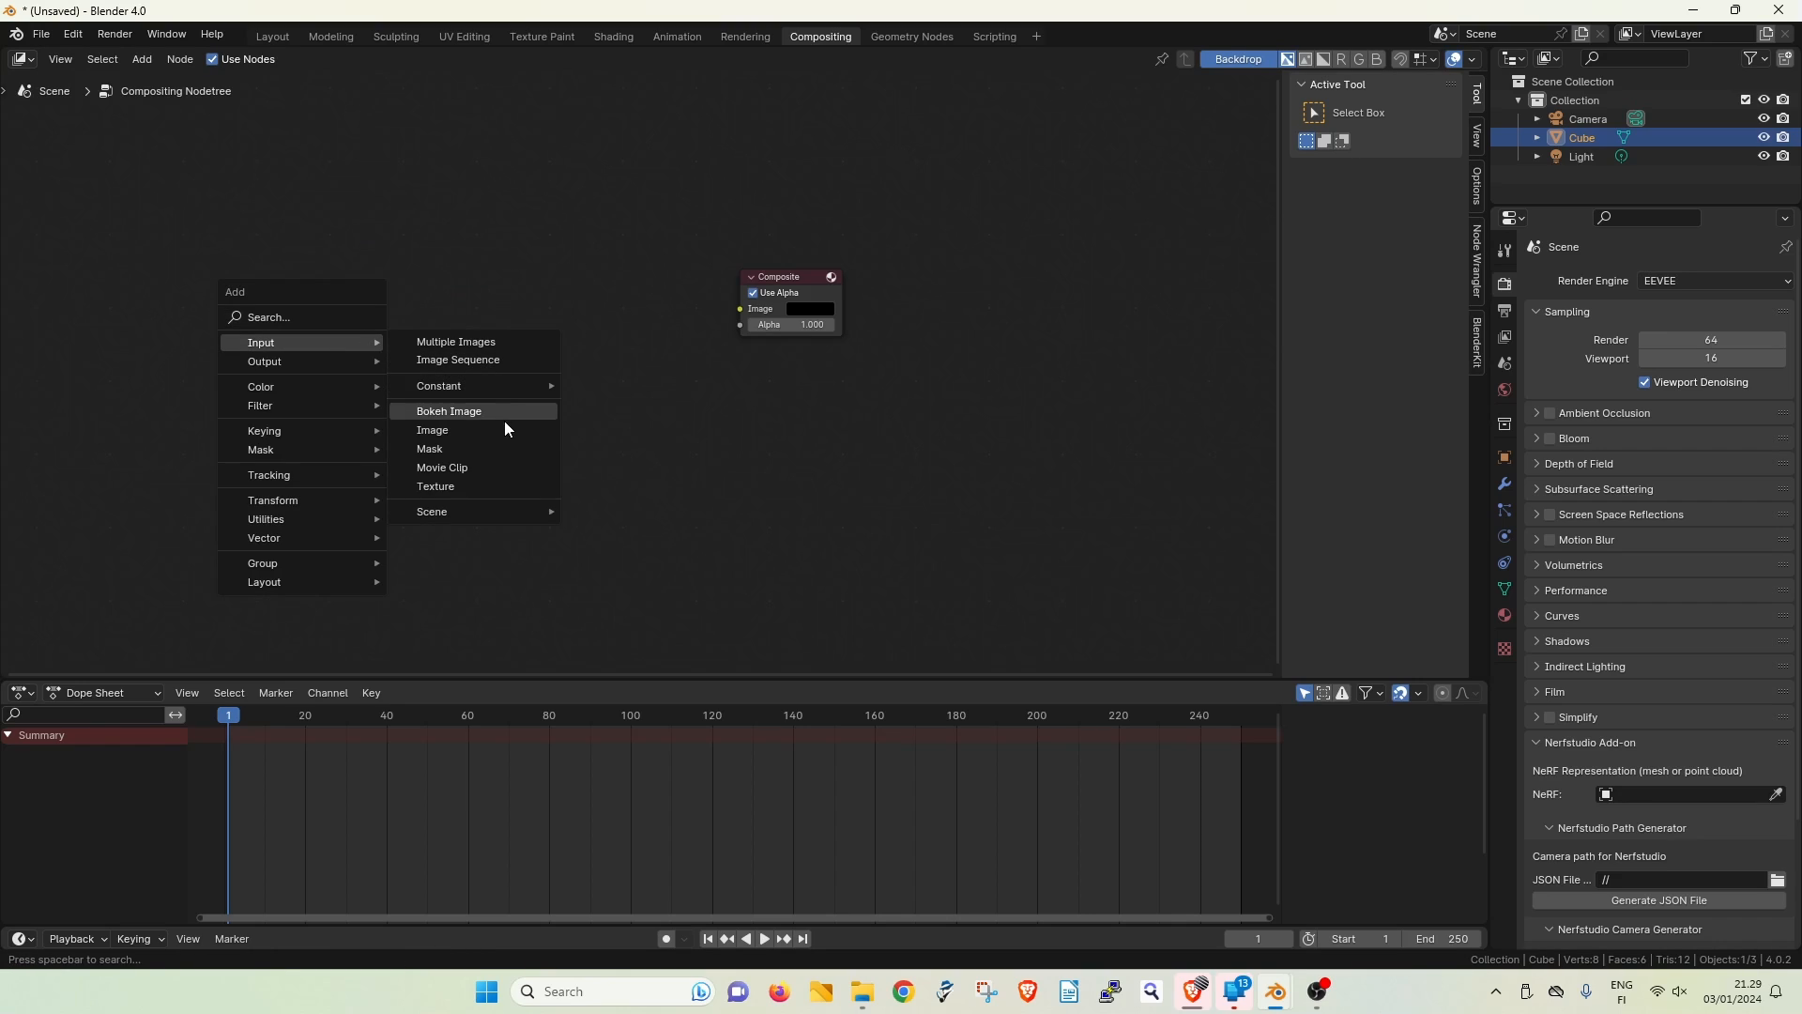
pyautogui.click(511, 465)
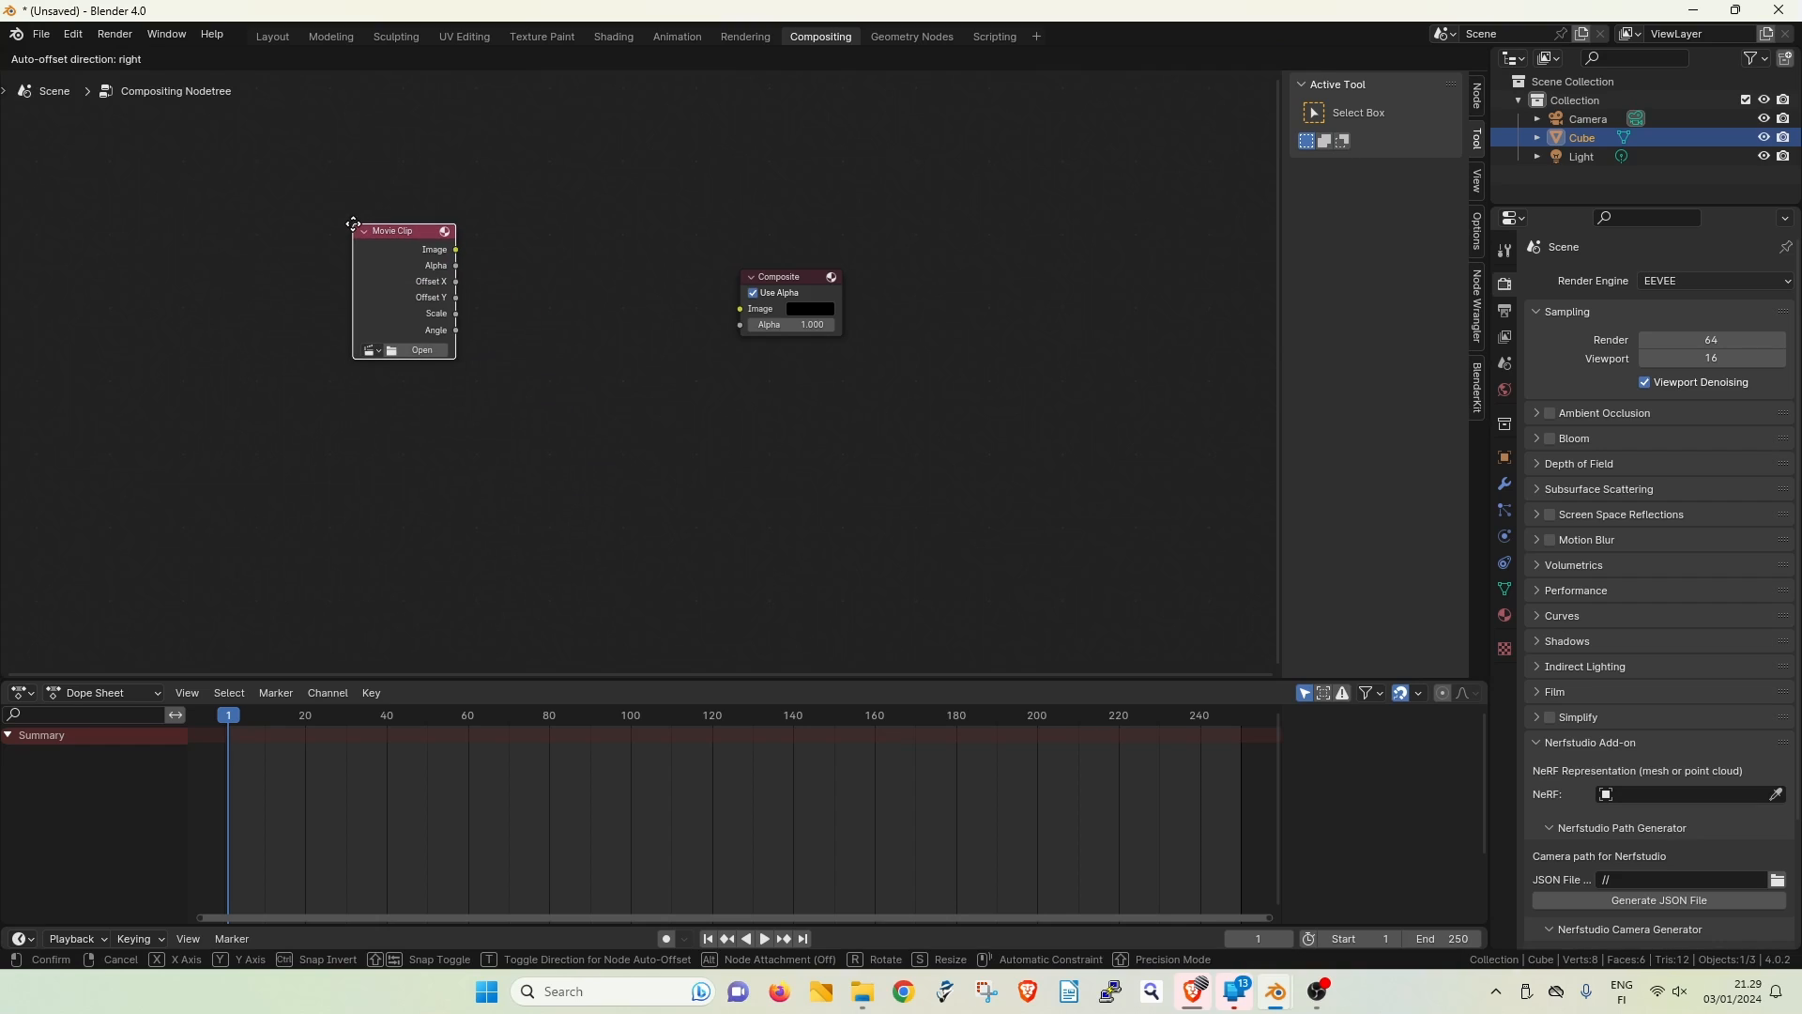
pyautogui.click(353, 224)
pyautogui.click(415, 350)
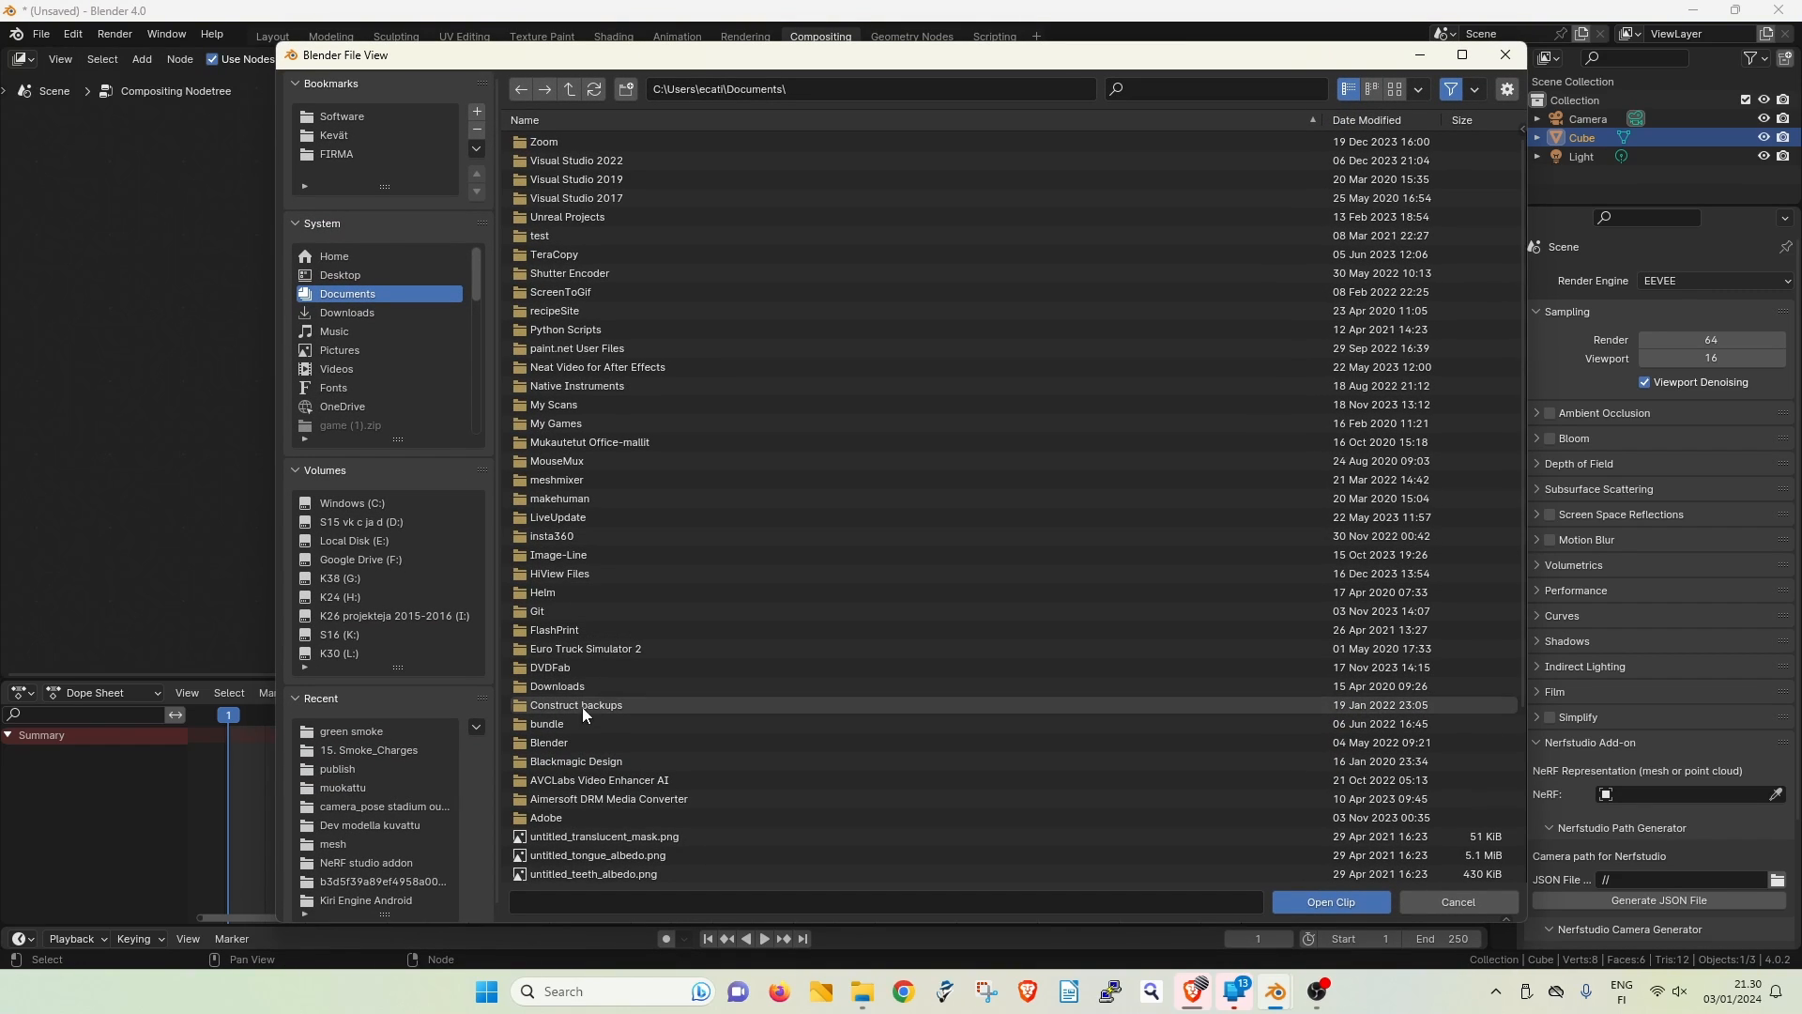
pyautogui.click(430, 753)
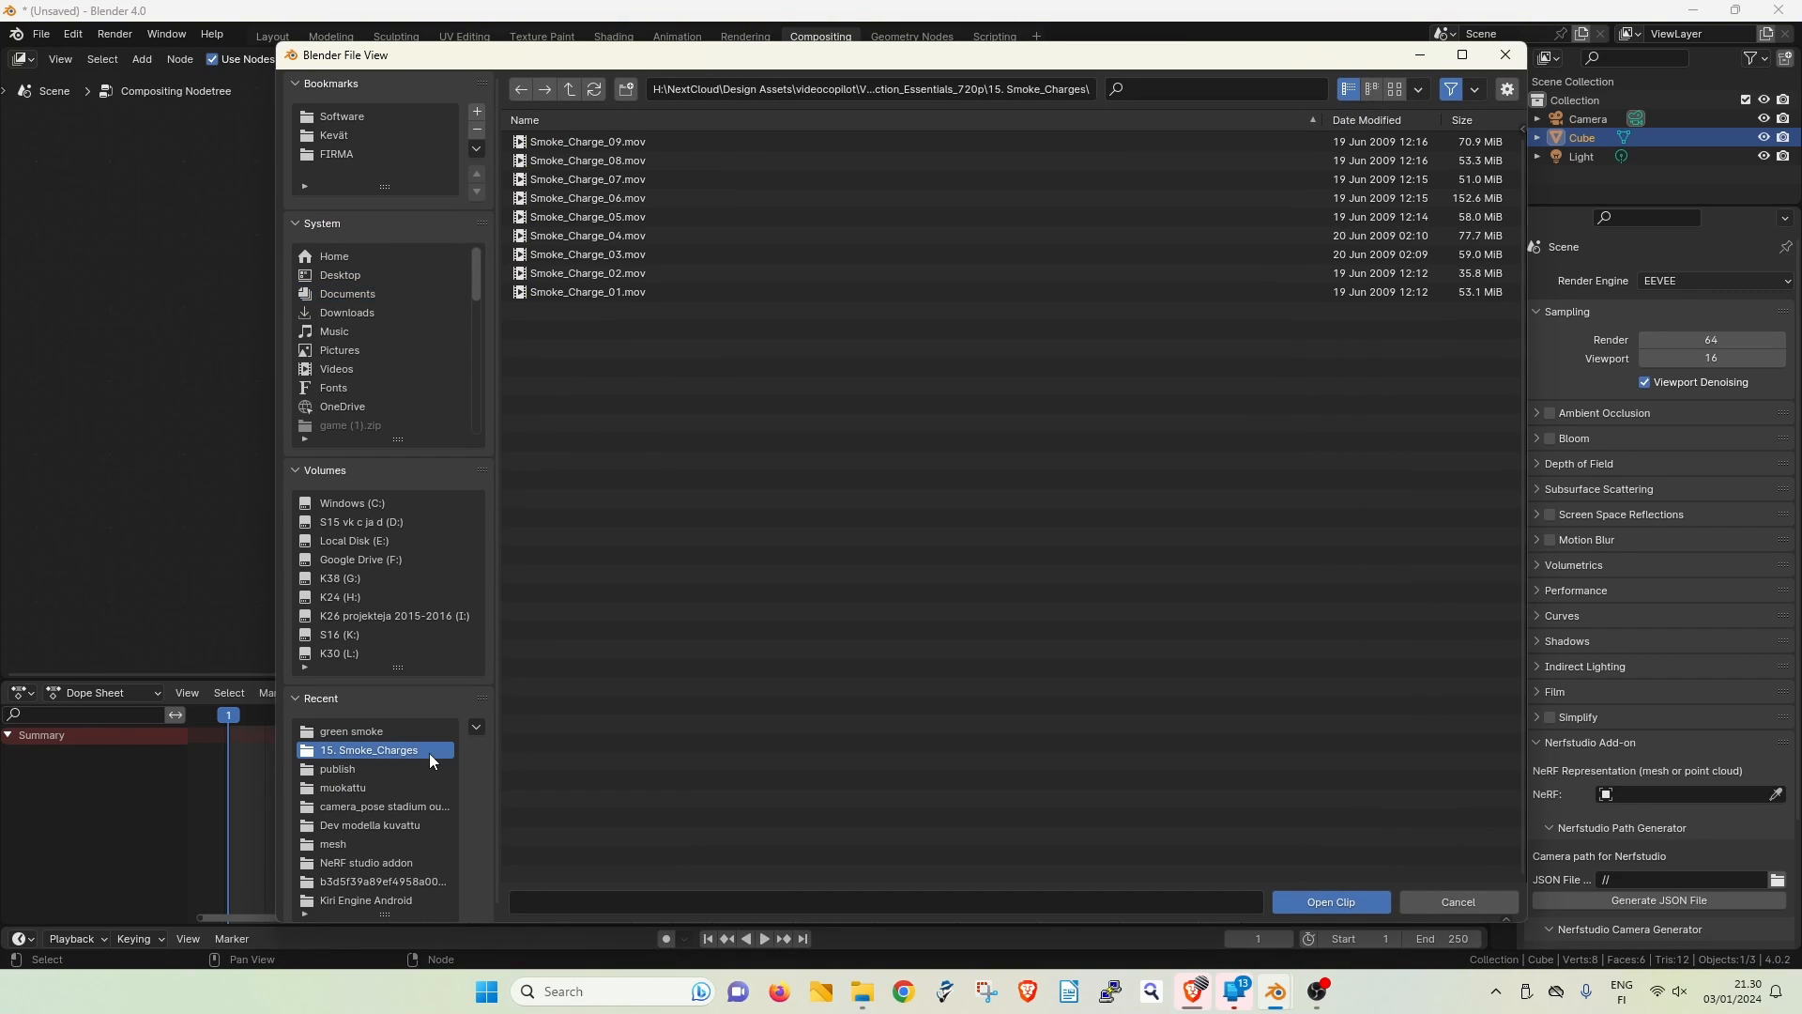
pyautogui.doubleClick(621, 280)
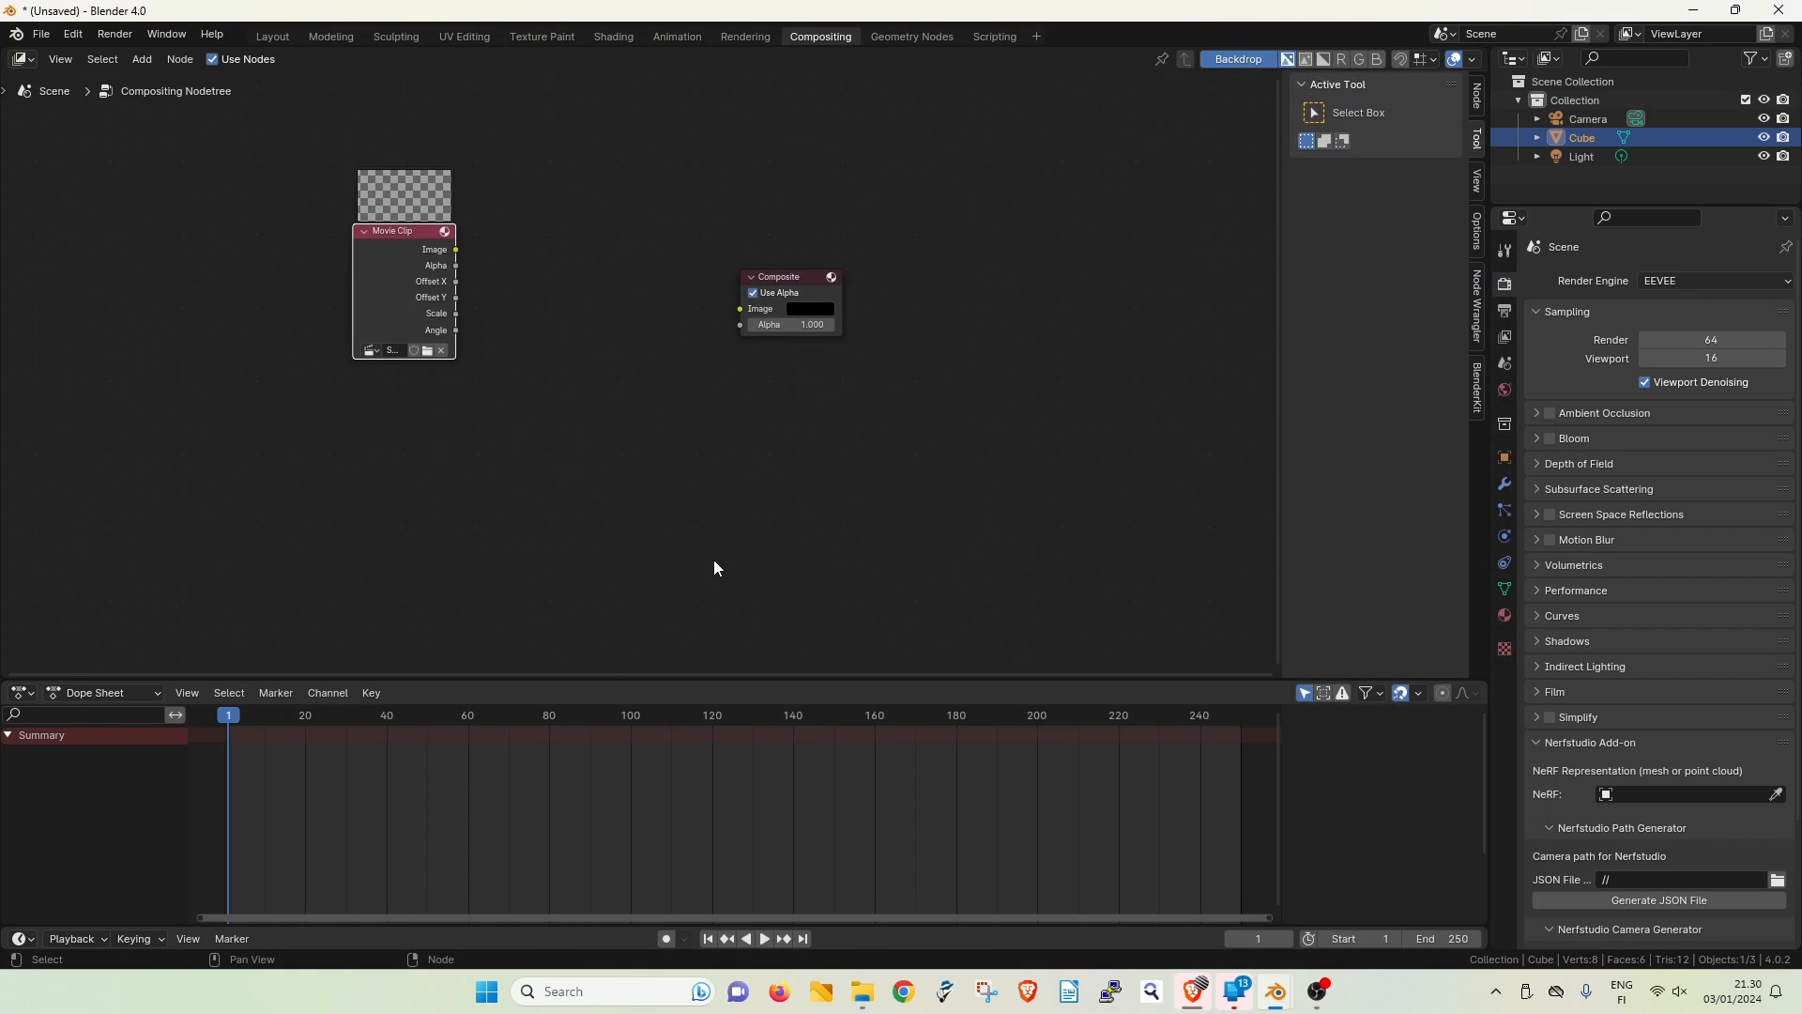
pyautogui.moveTo(368, 246); pyautogui.dragTo(353, 259)
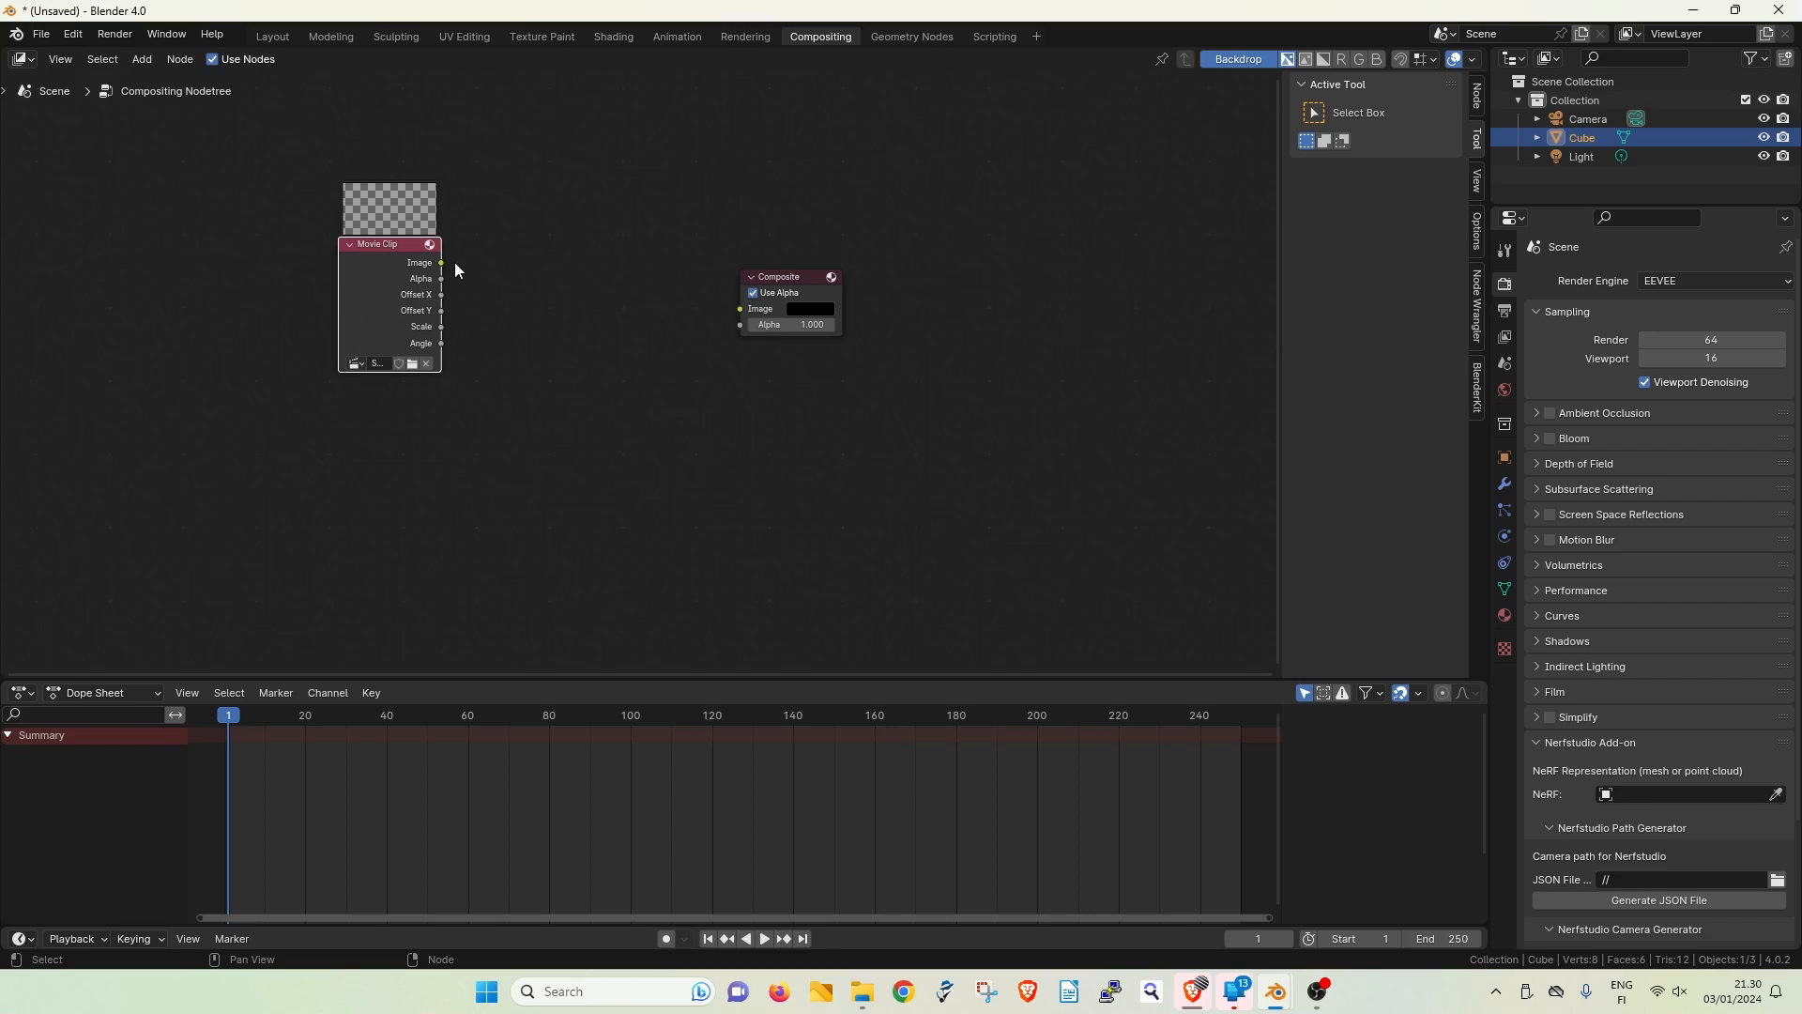
# - Connect the Movie Clip's Image output to the Composite node and to a new Viewer node placed below it
pyautogui.moveTo(441, 263); pyautogui.dragTo(741, 309)
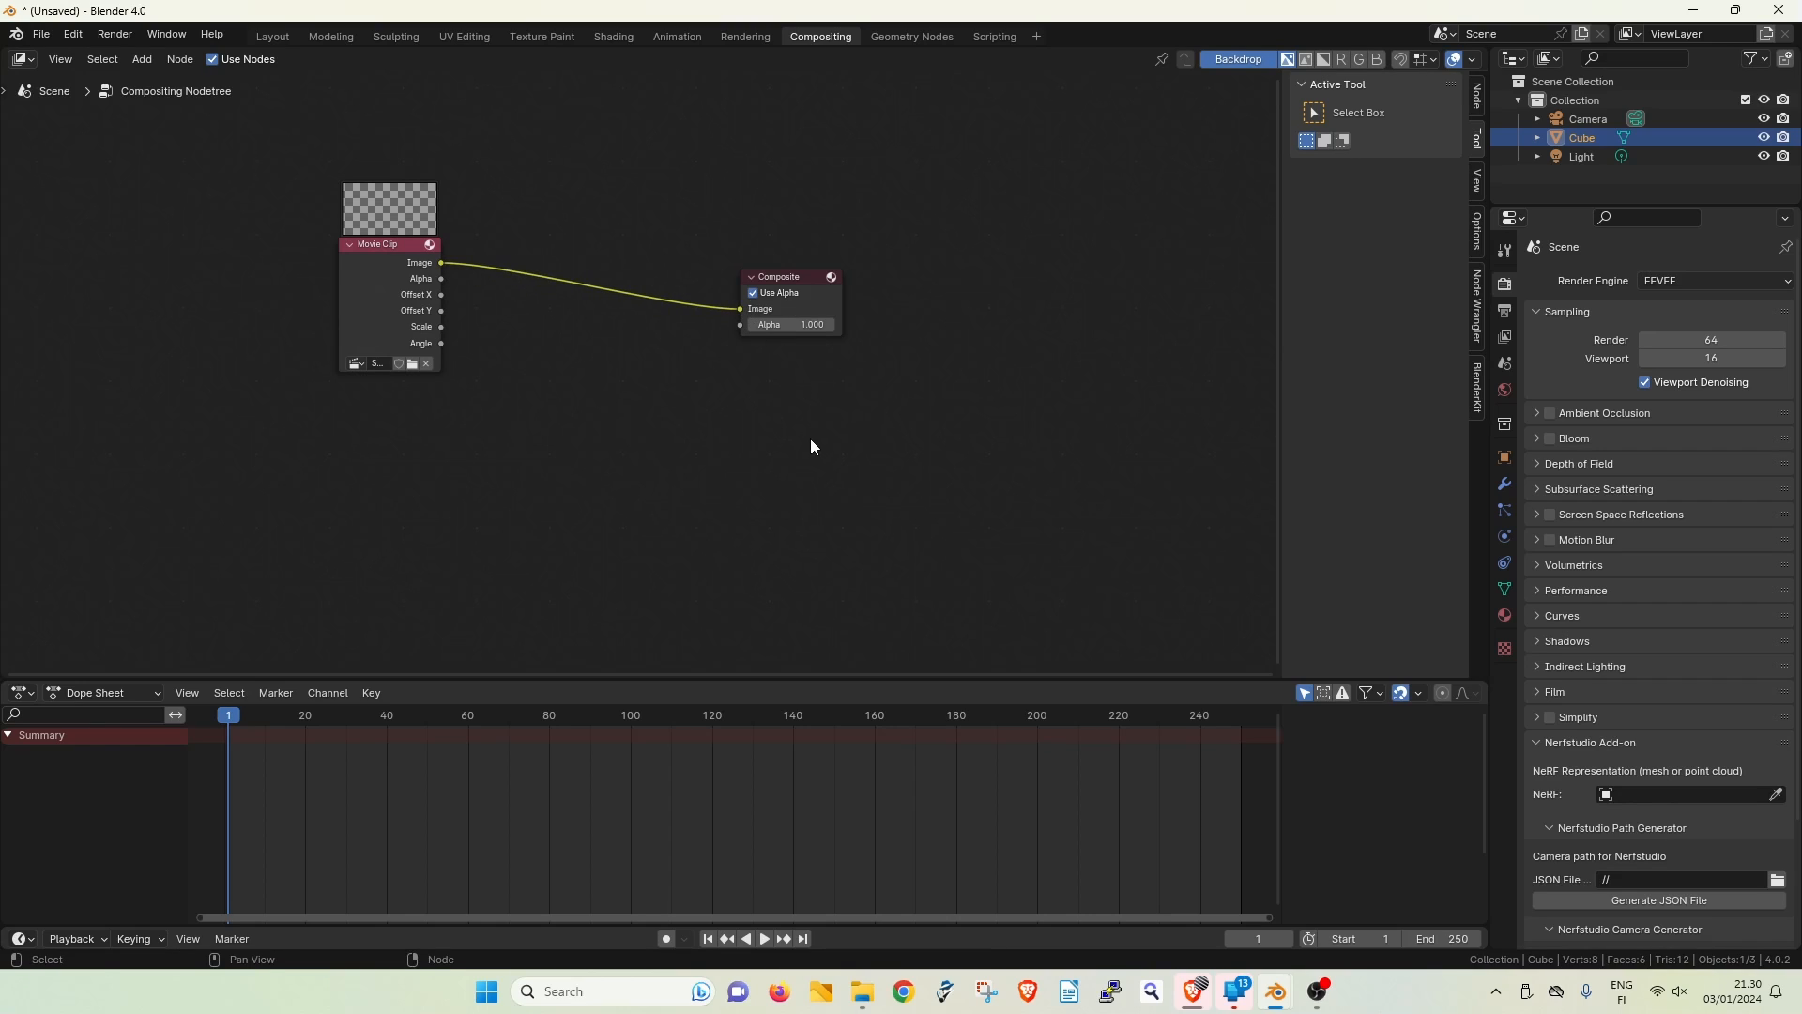
pyautogui.hotkey('shift', 'a')
pyautogui.moveTo(802, 433)
pyautogui.moveTo(747, 452)
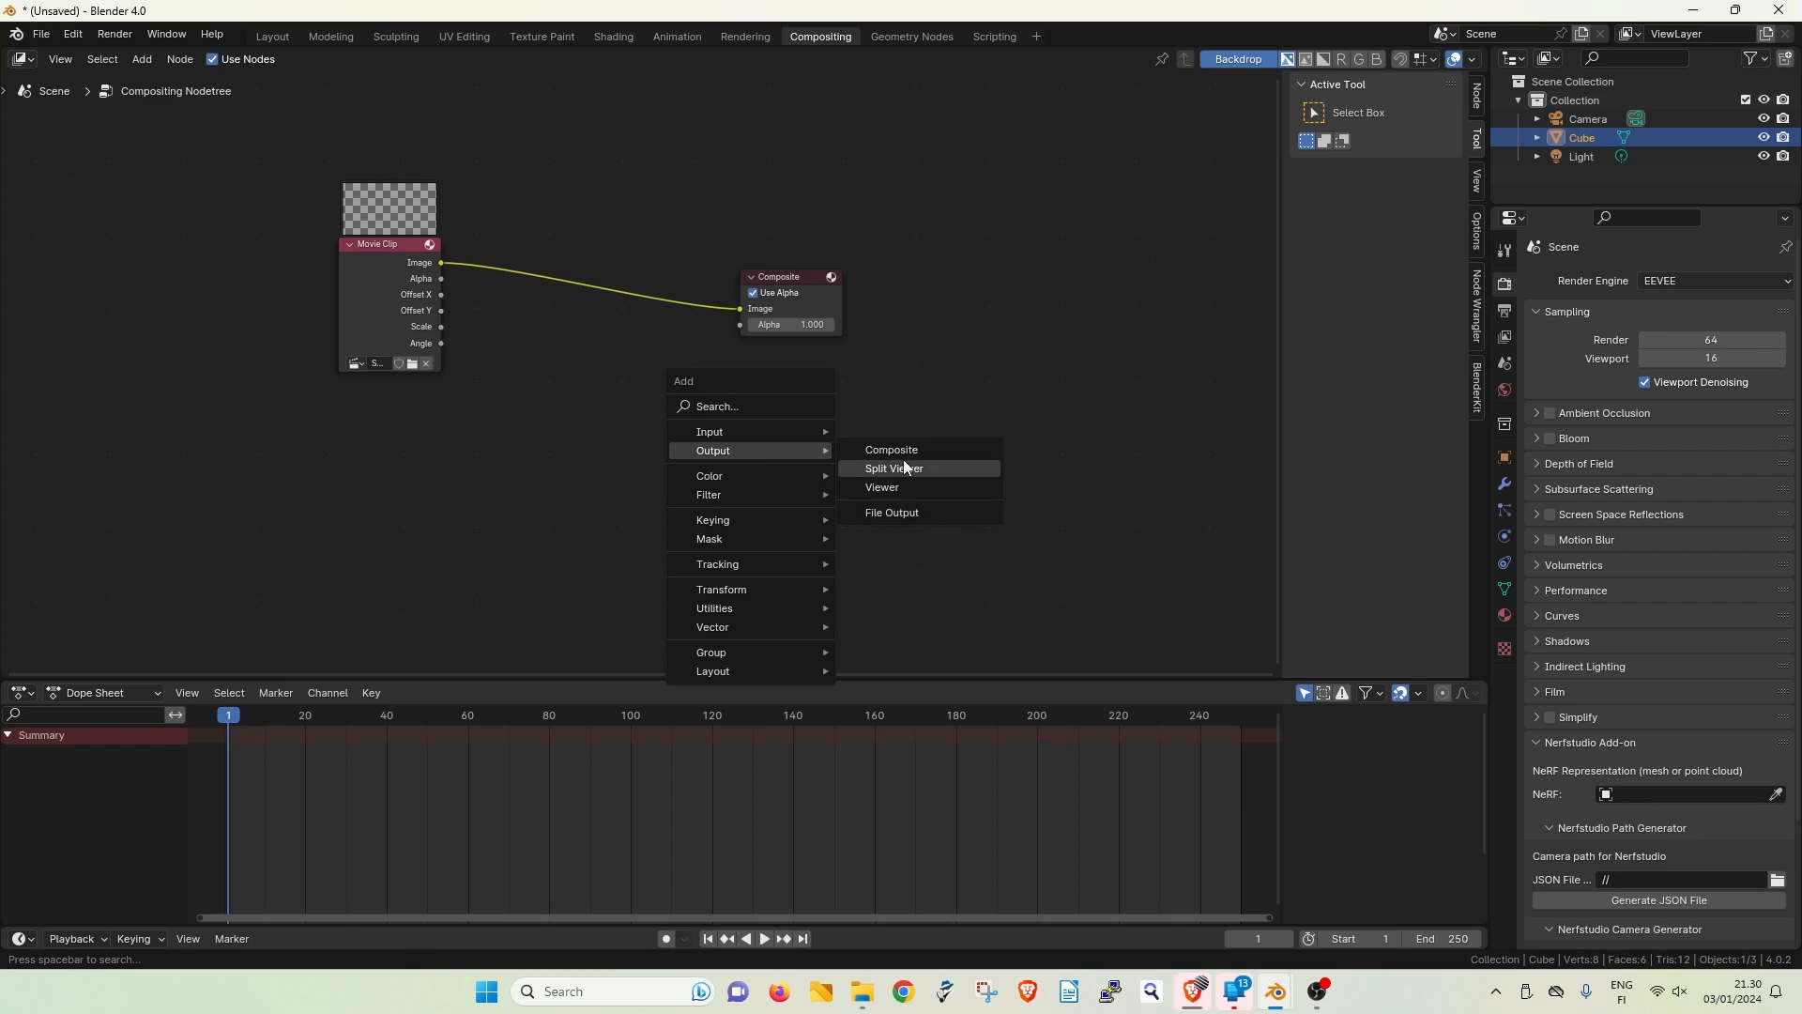
pyautogui.click(882, 487)
pyautogui.click(817, 427)
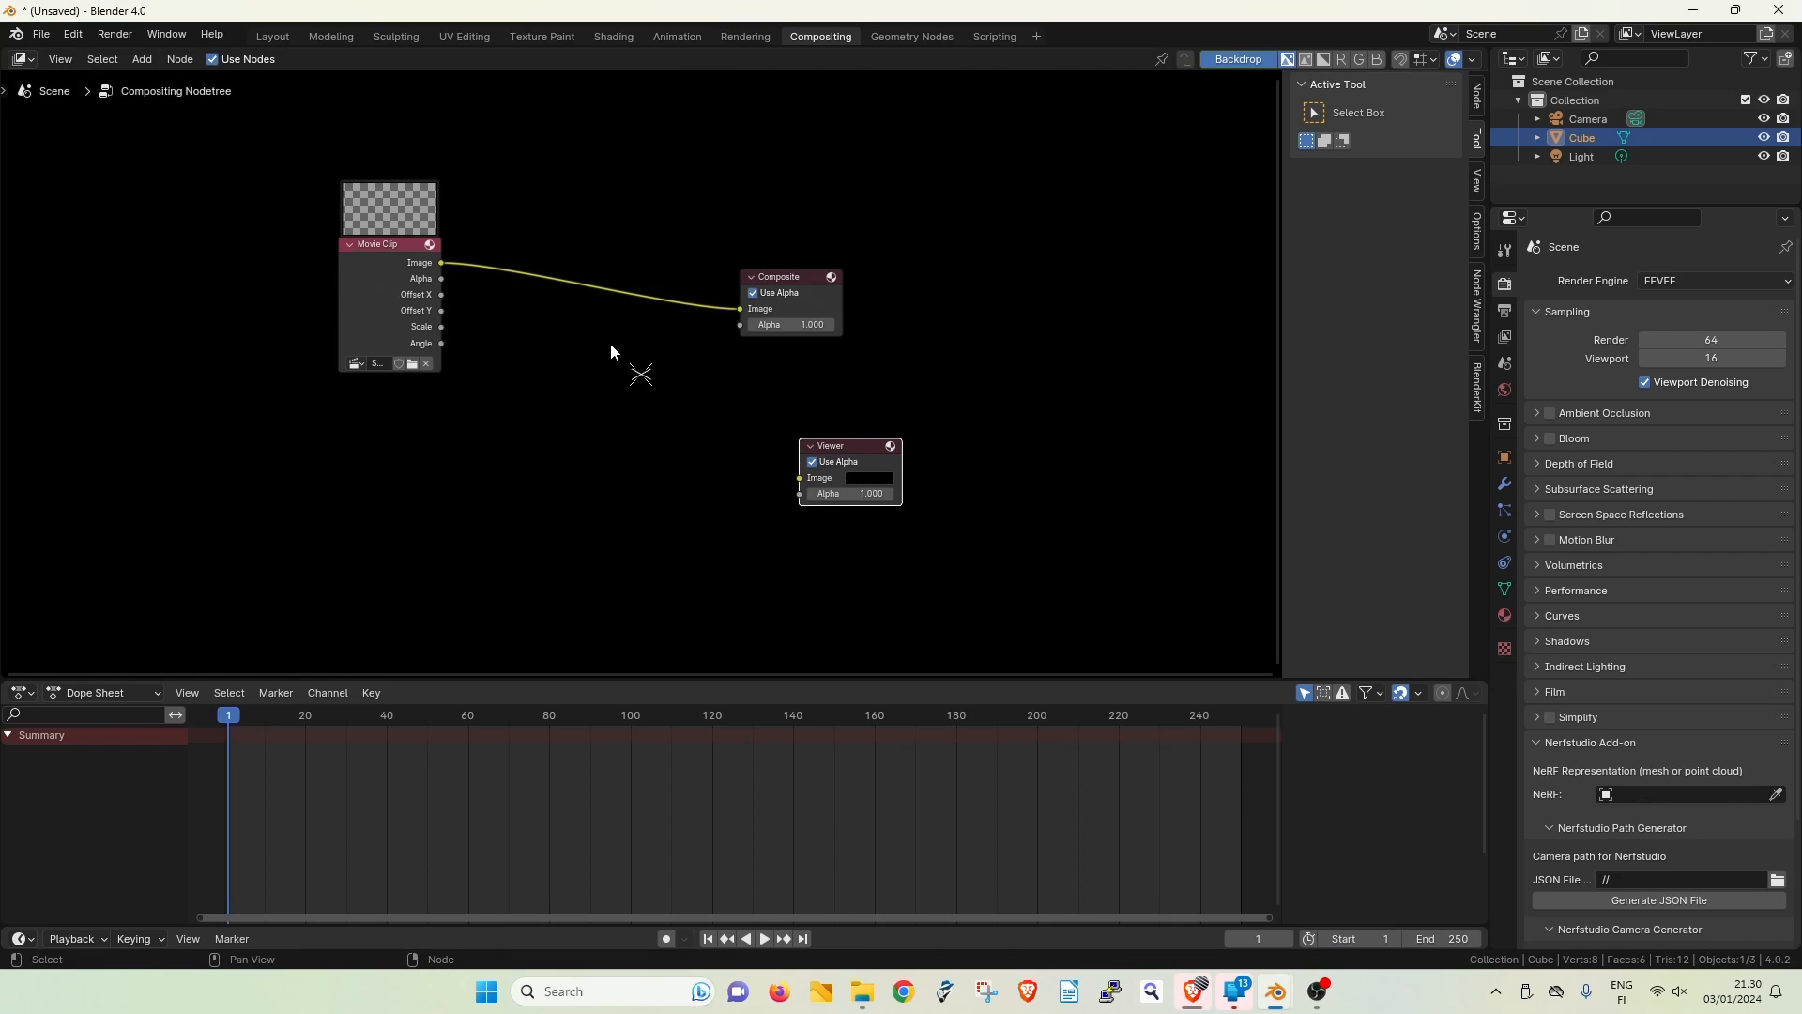
pyautogui.moveTo(445, 264); pyautogui.dragTo(800, 478)
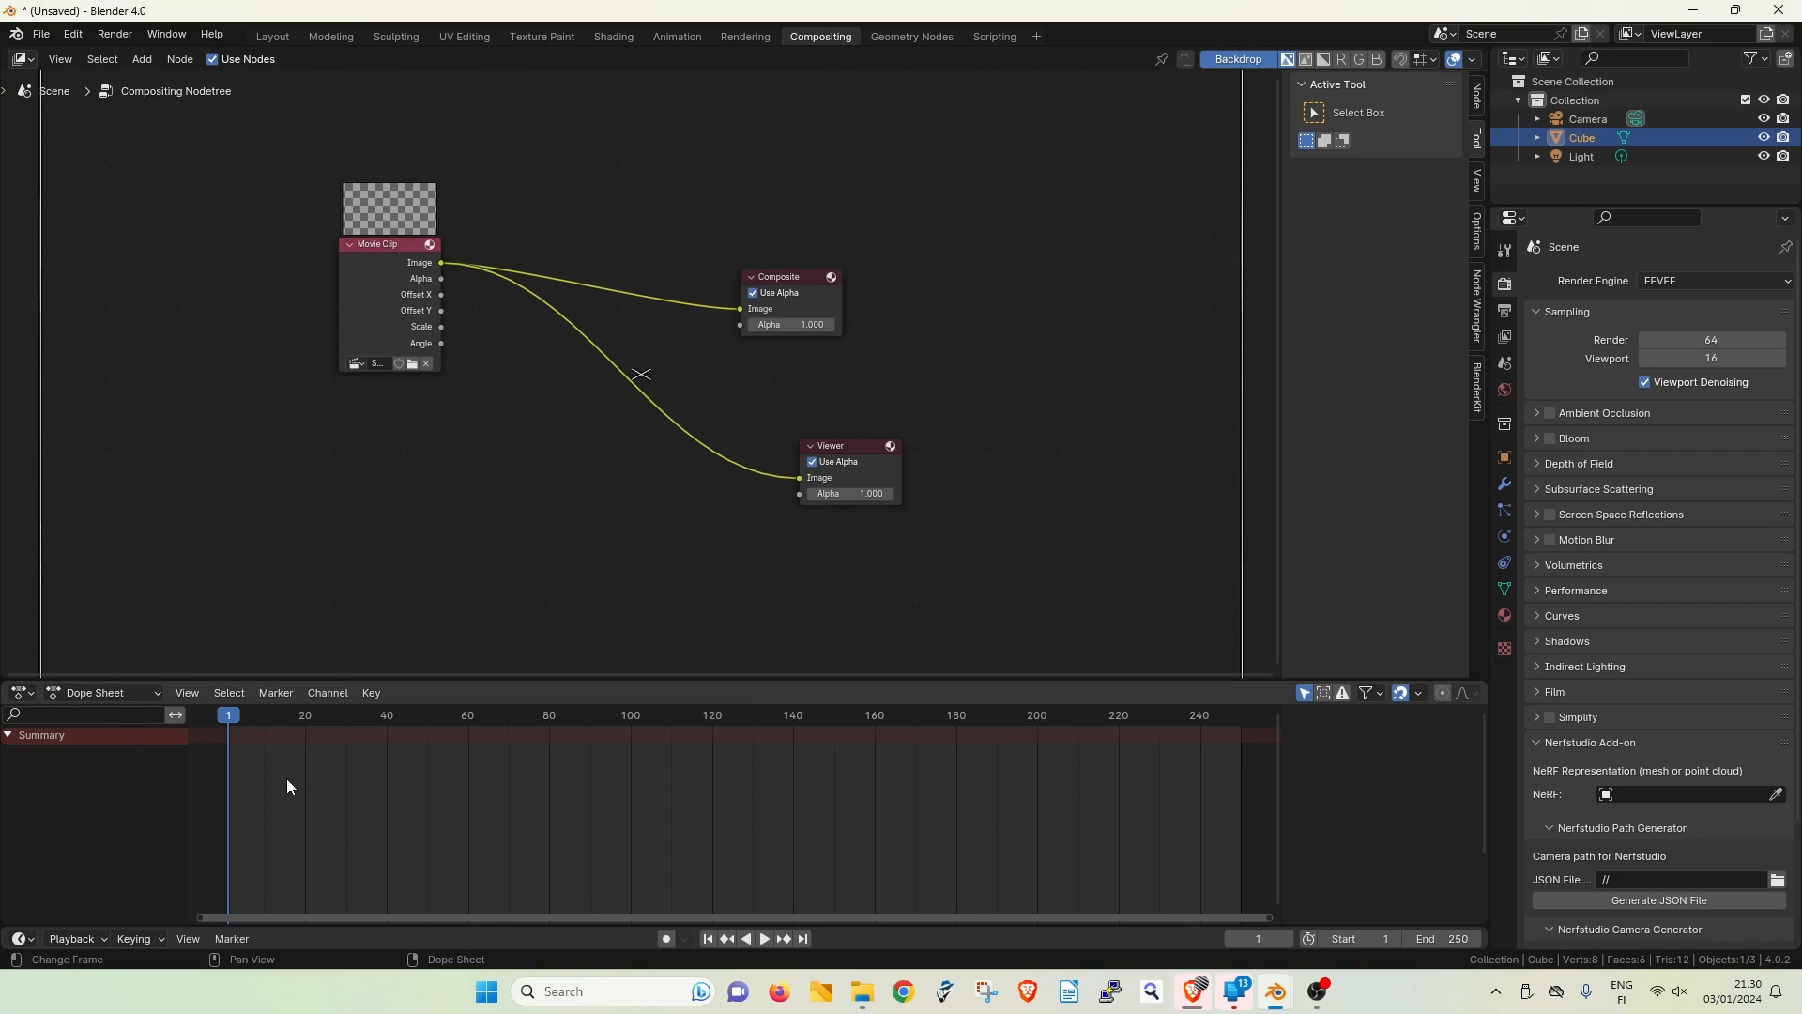
# - Scrub through the smoke clip and set the current frame to 24
pyautogui.moveTo(255, 717); pyautogui.dragTo(716, 717)
pyautogui.scroll(-2, 655, 511)
pyautogui.moveTo(531, 715); pyautogui.dragTo(323, 719)
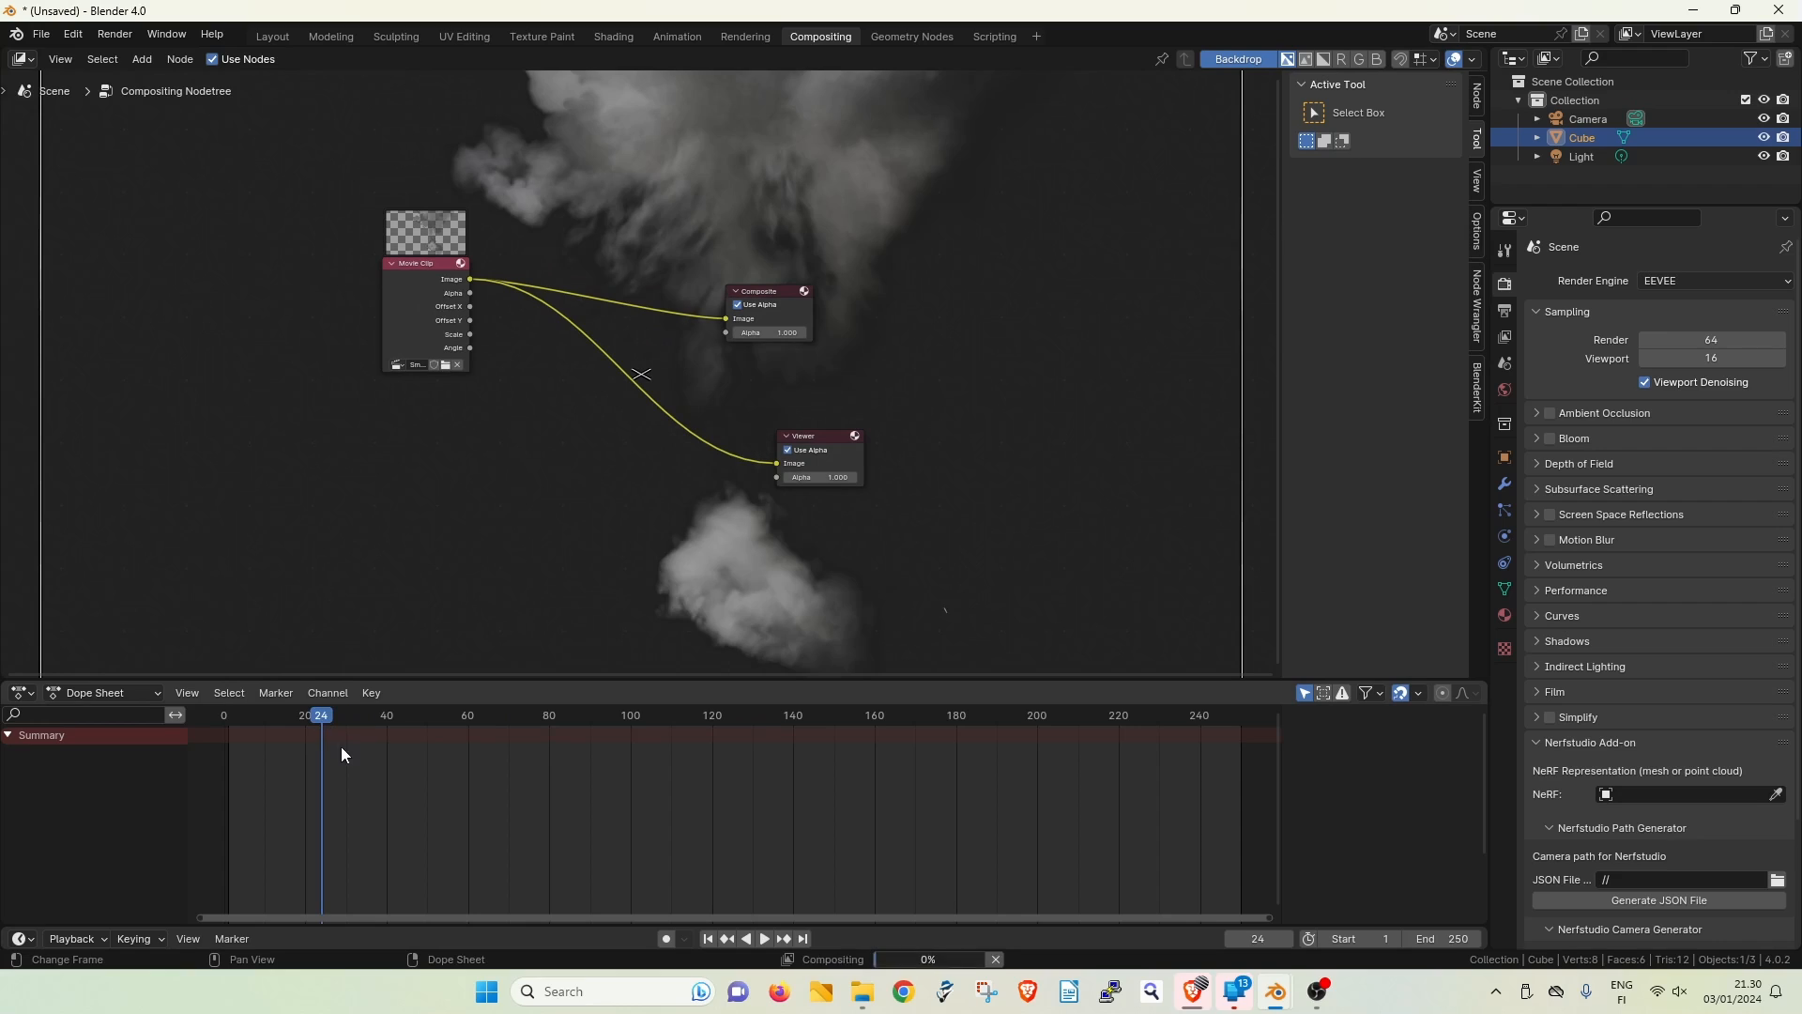
pyautogui.scroll(-1, 533, 422)
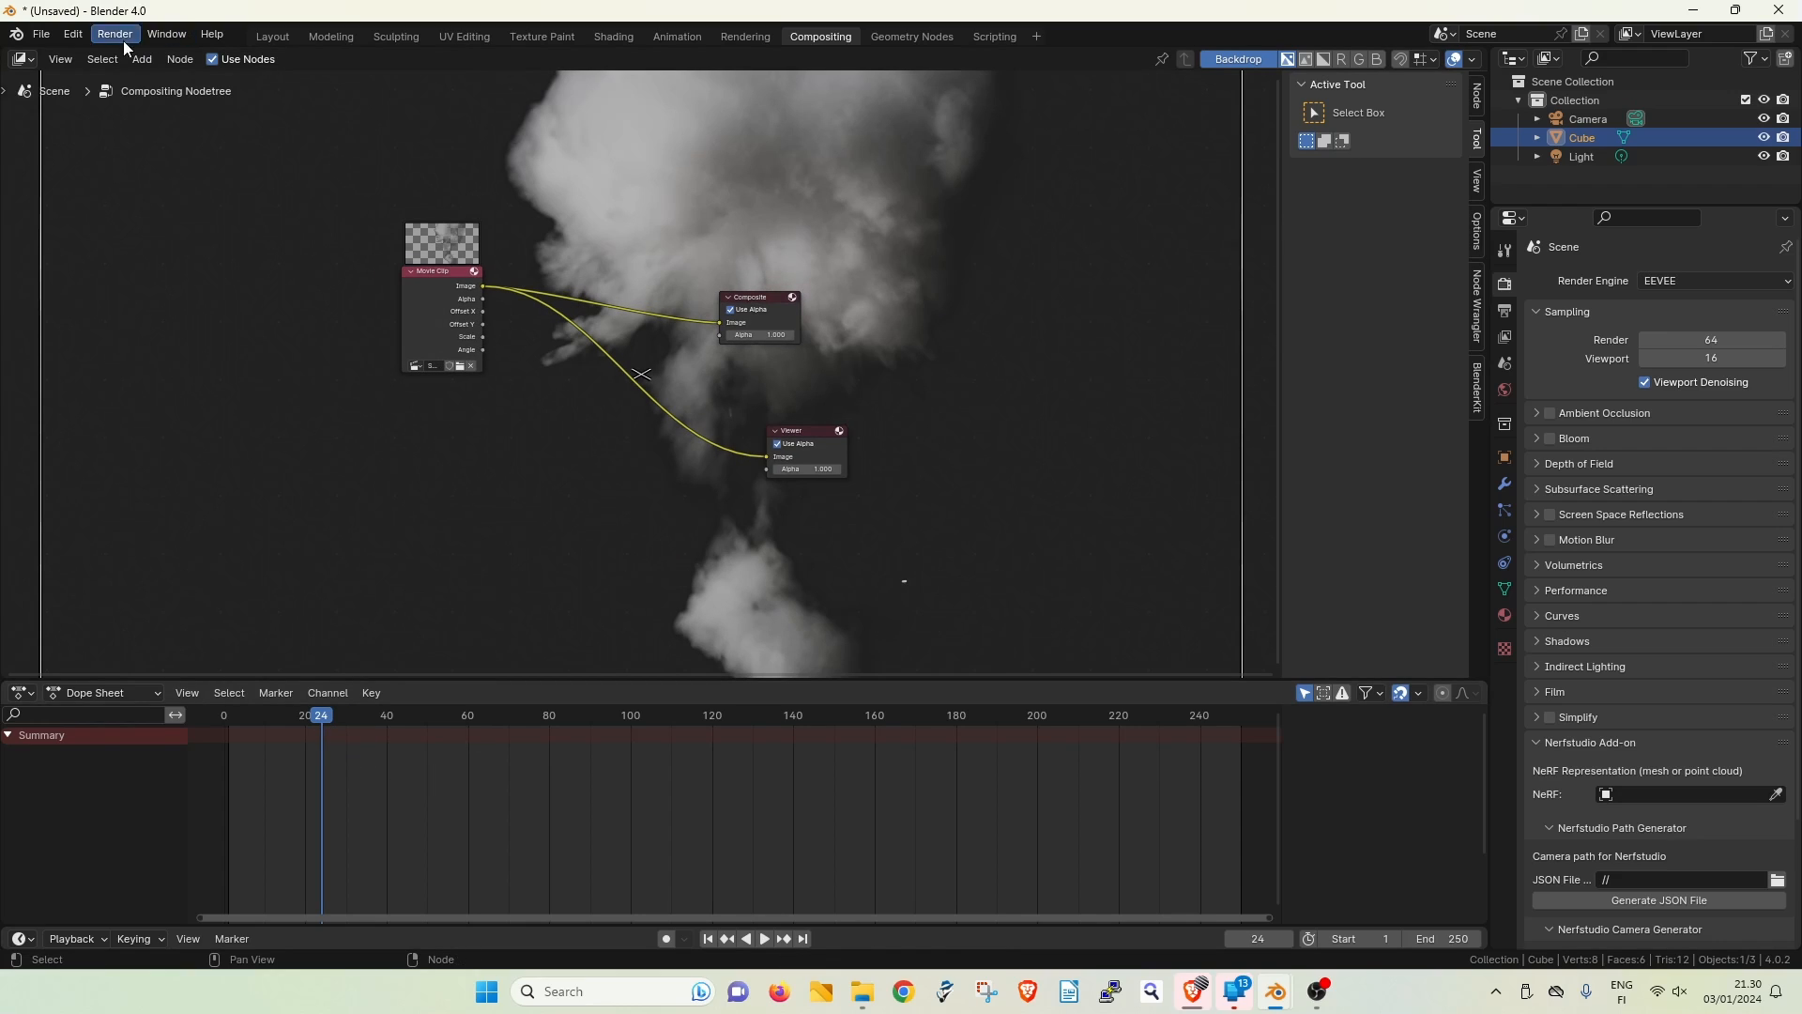
# - Zoom the backdrop out until the whole smoke clip frame fits in the compositor
pyautogui.click(73, 59)
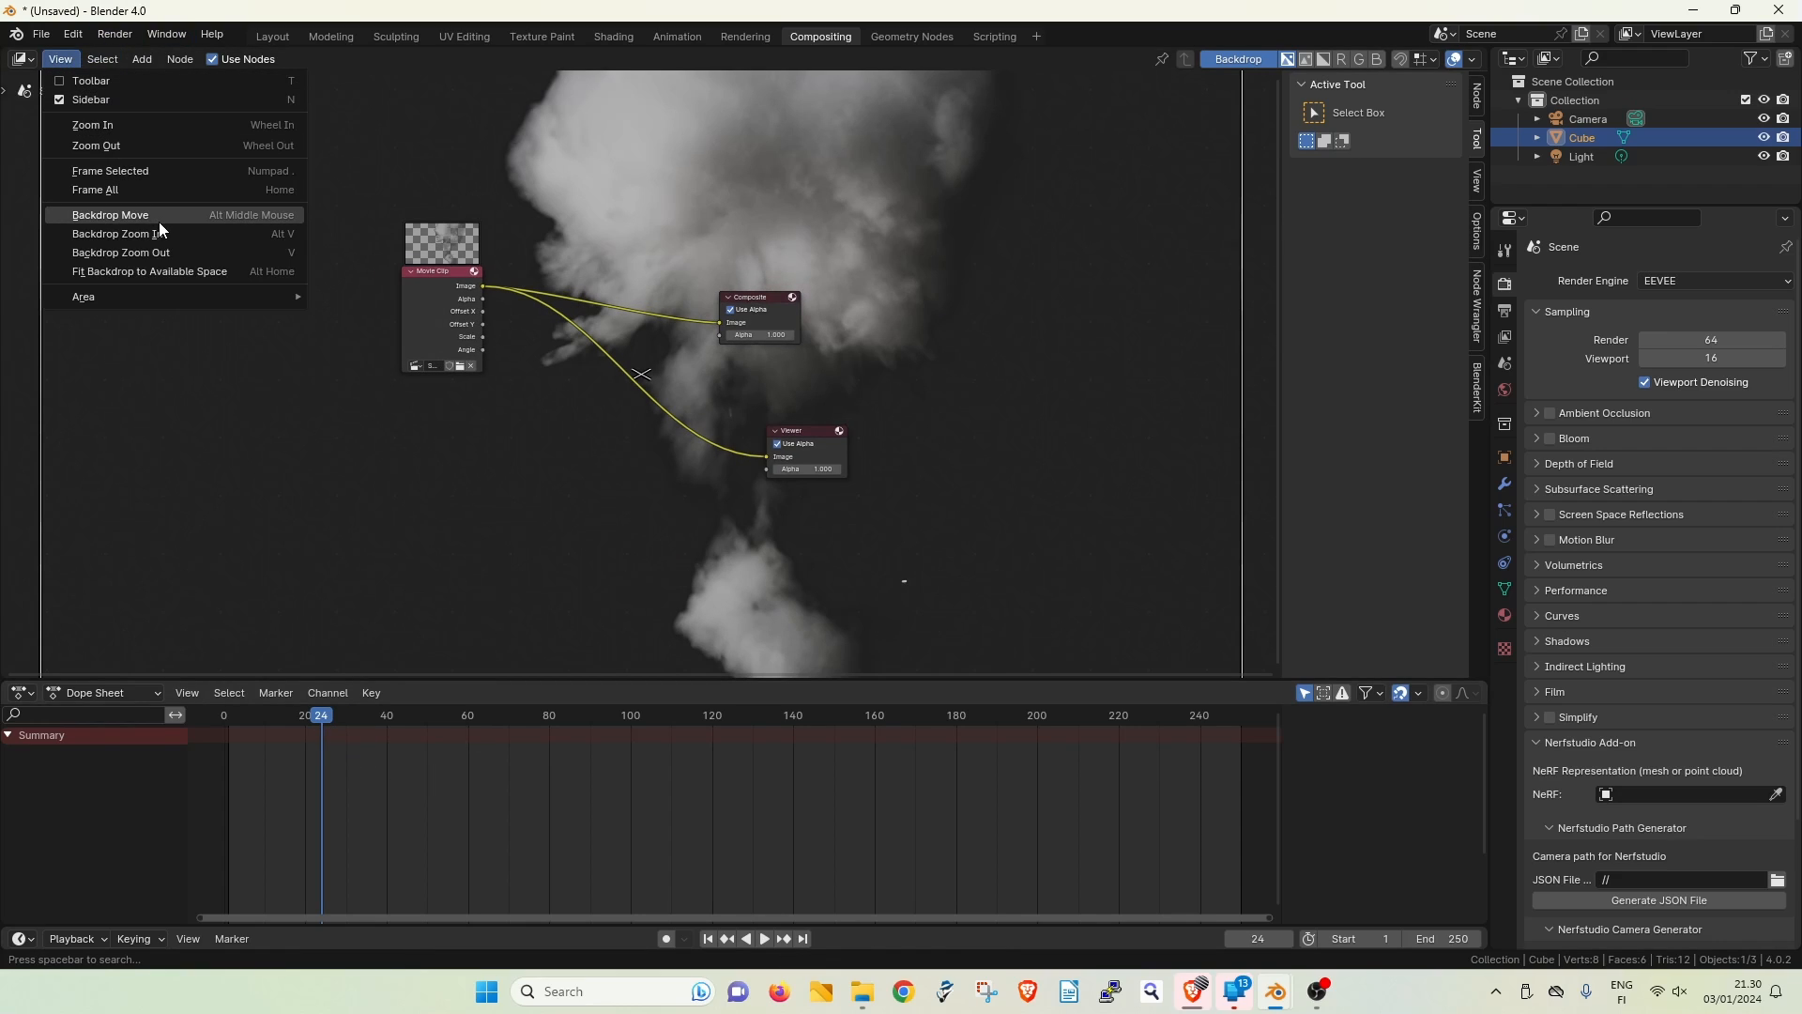
pyautogui.click(182, 246)
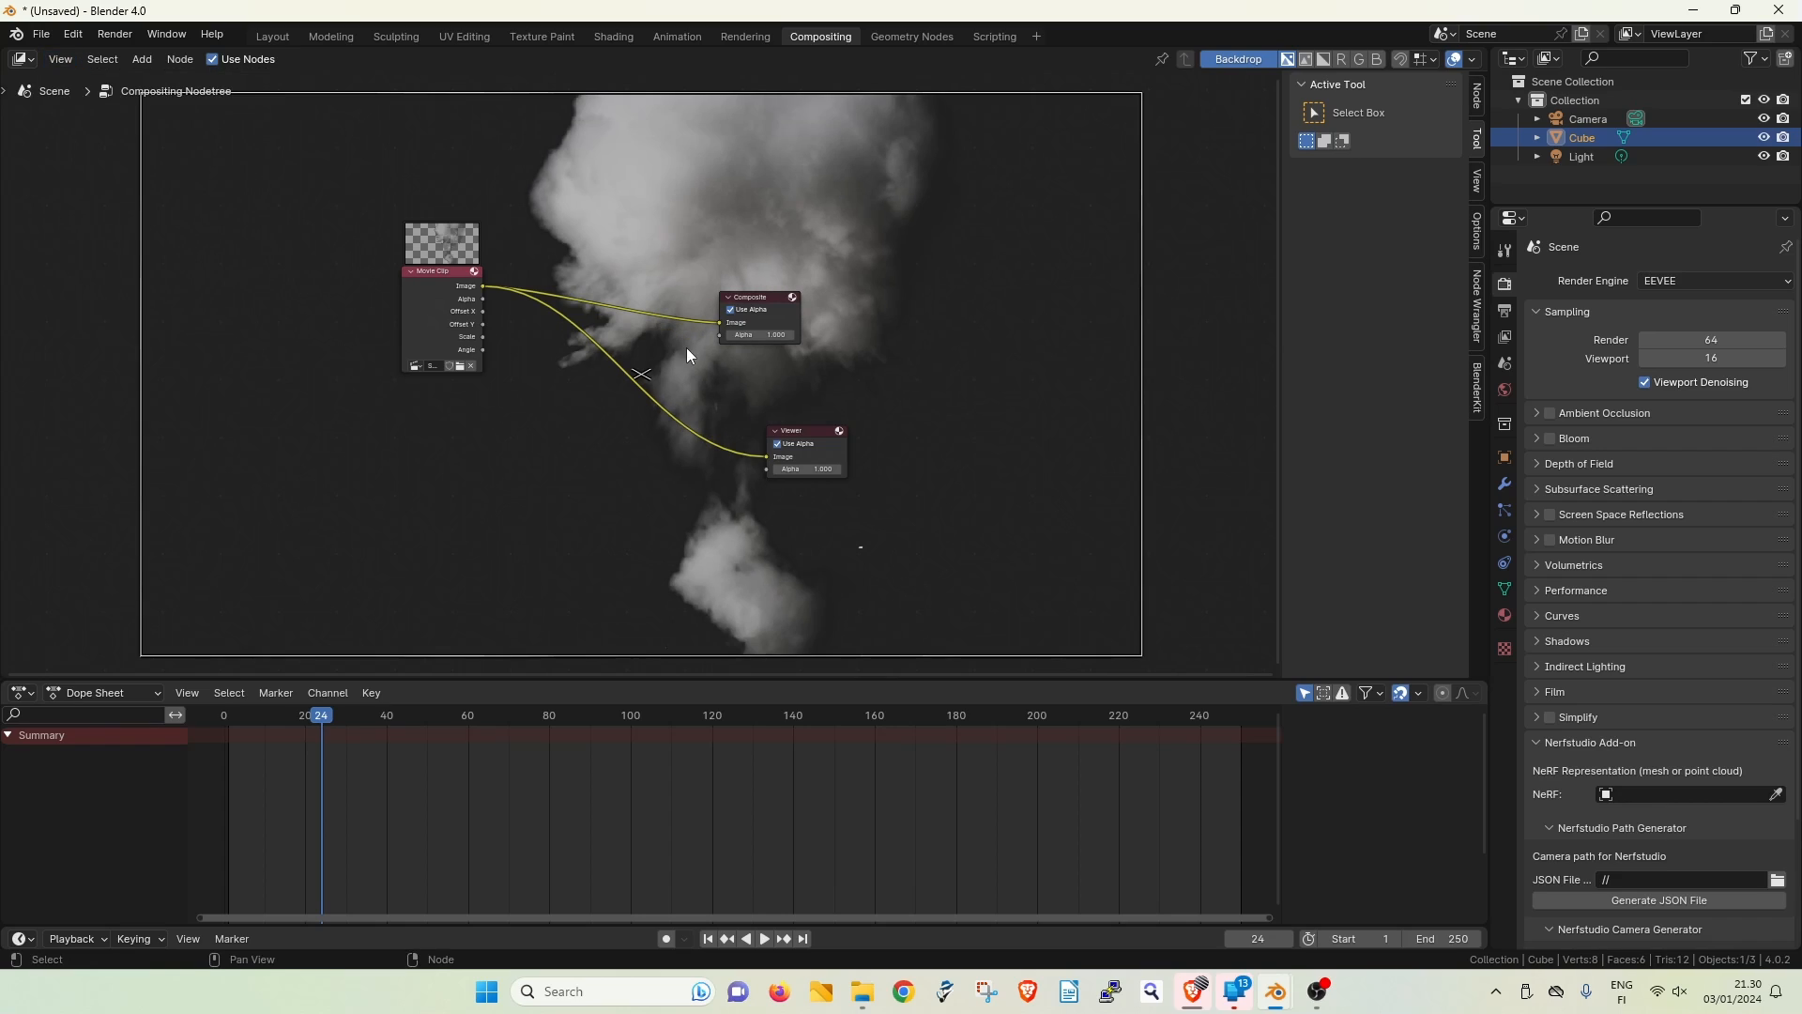
pyautogui.hotkey('alt', 'v')
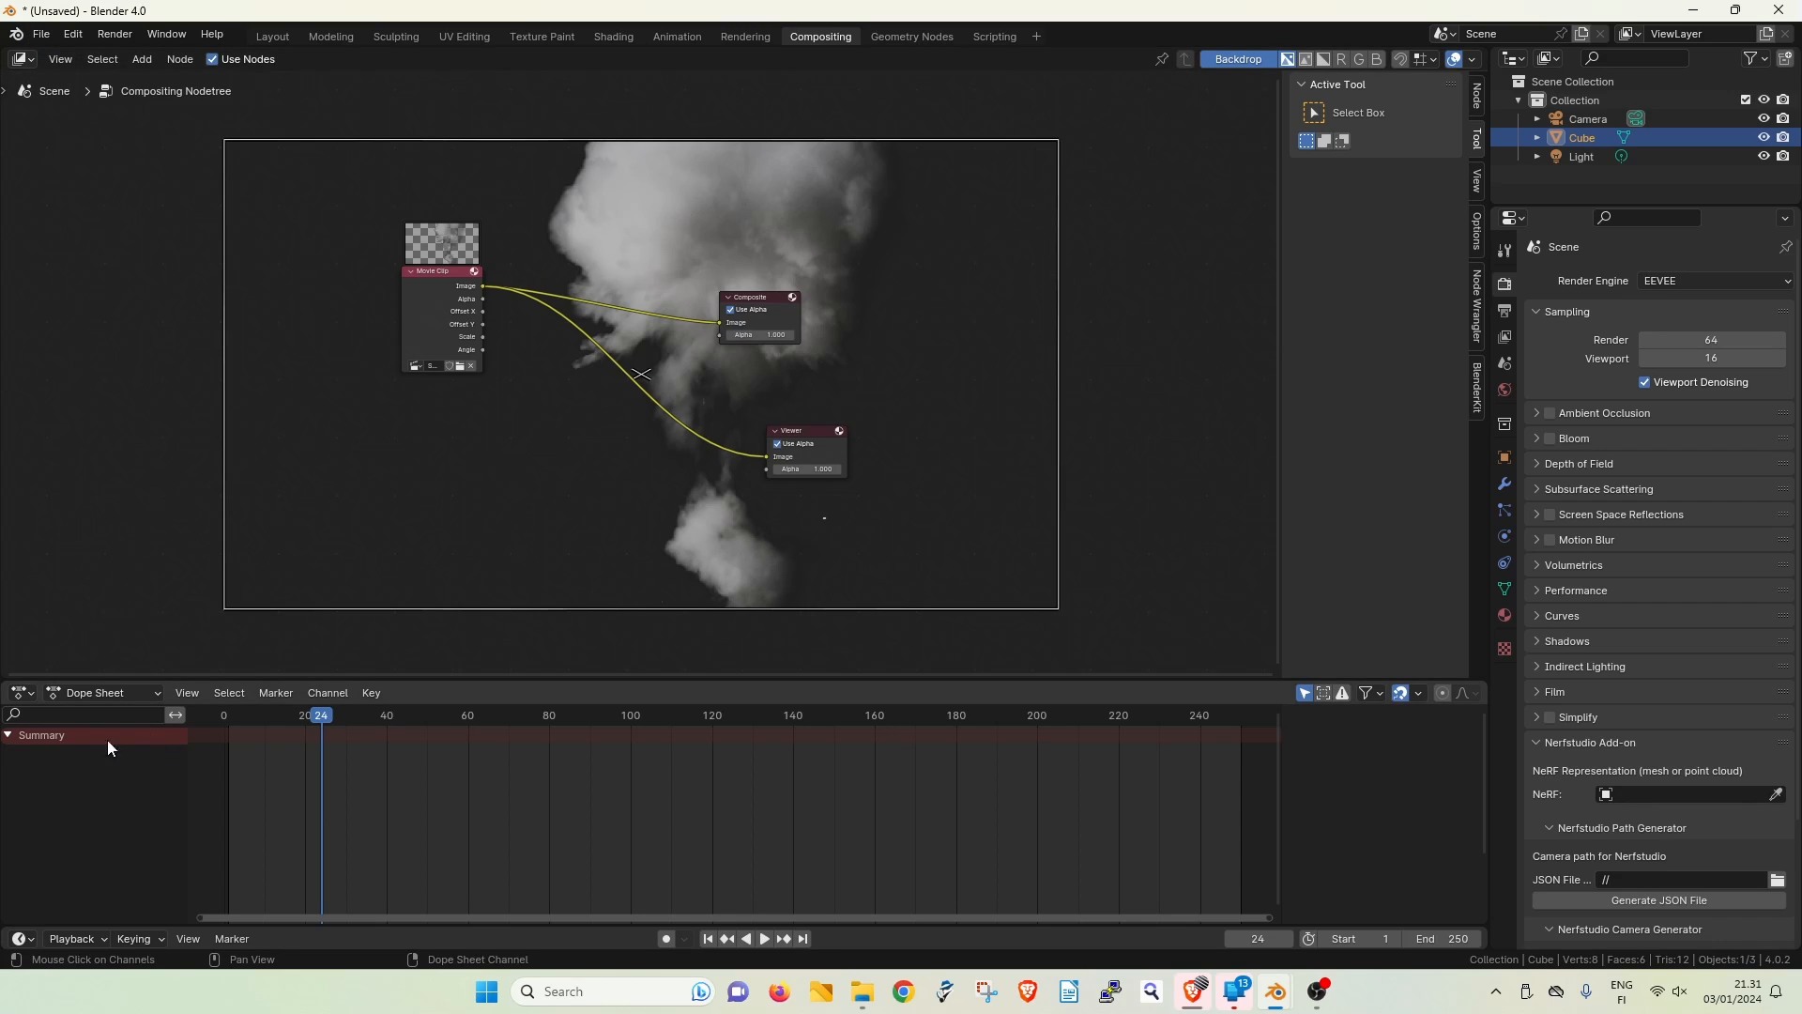
# - Change the Dope Sheet area into an Image Editor in Mask mode and make it taller
pyautogui.click(22, 693)
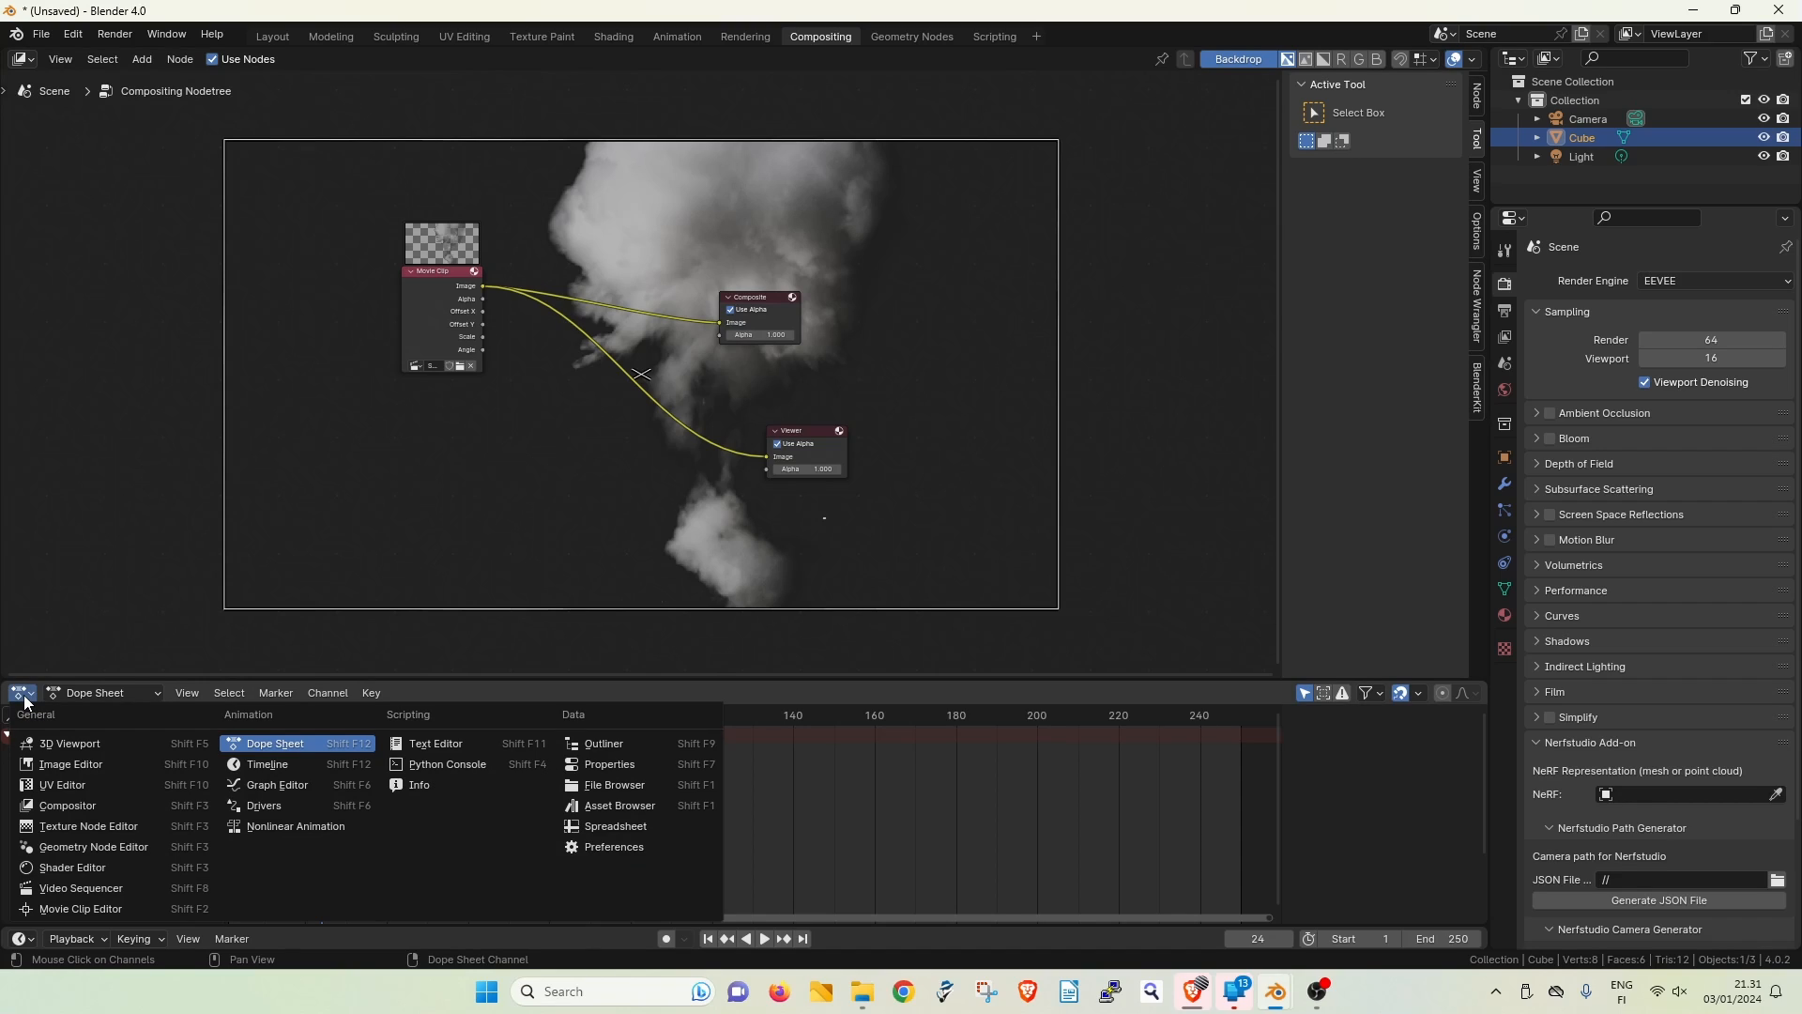
pyautogui.click(71, 764)
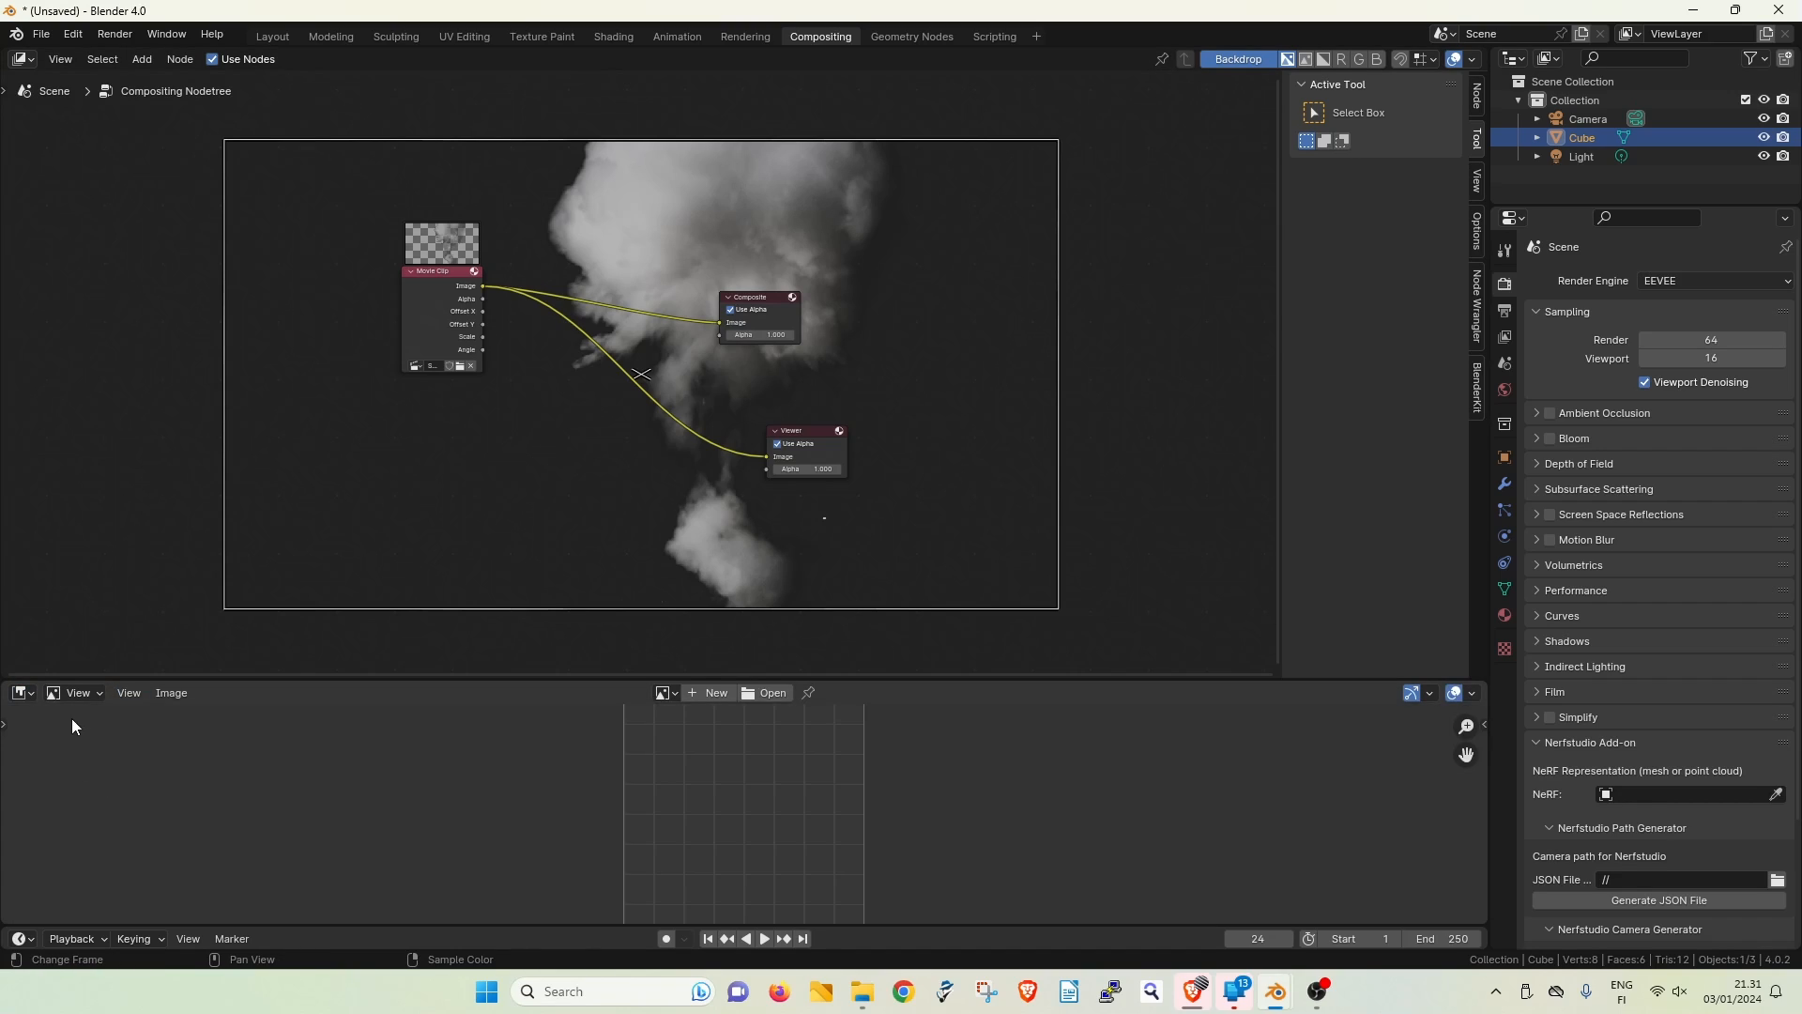
pyautogui.click(75, 691)
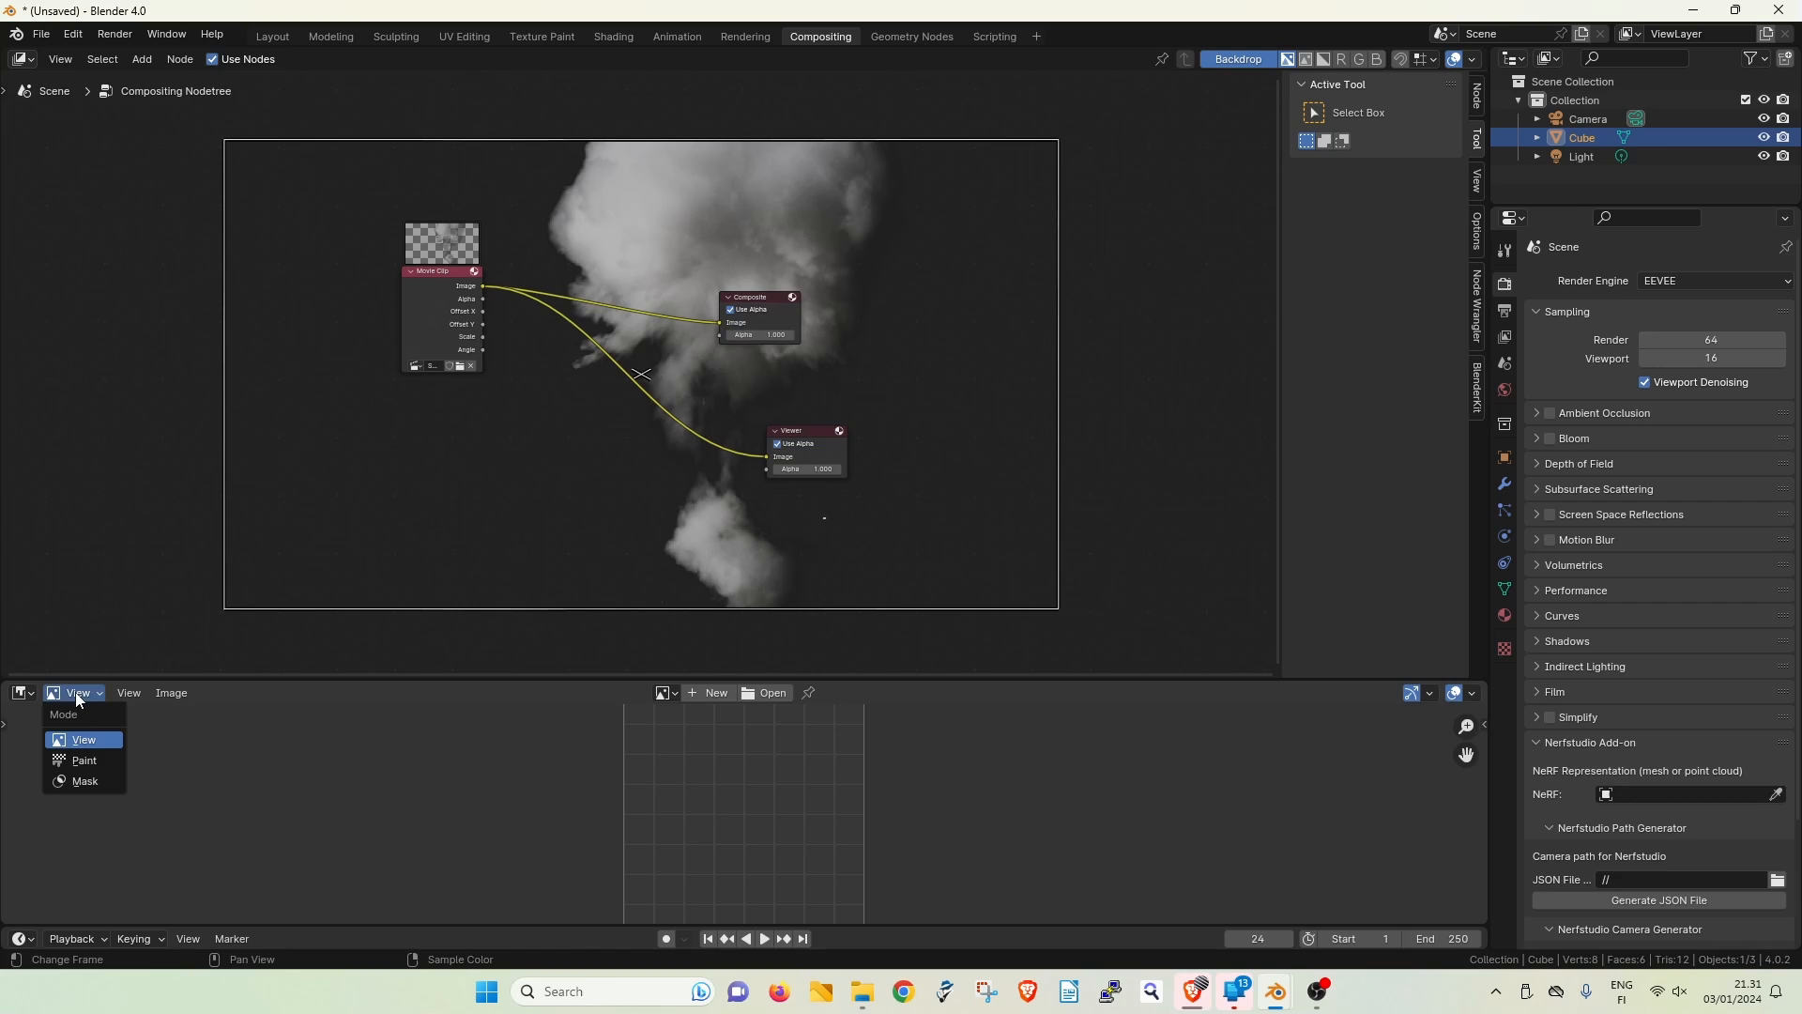
pyautogui.click(98, 784)
pyautogui.moveTo(308, 676); pyautogui.dragTo(349, 523)
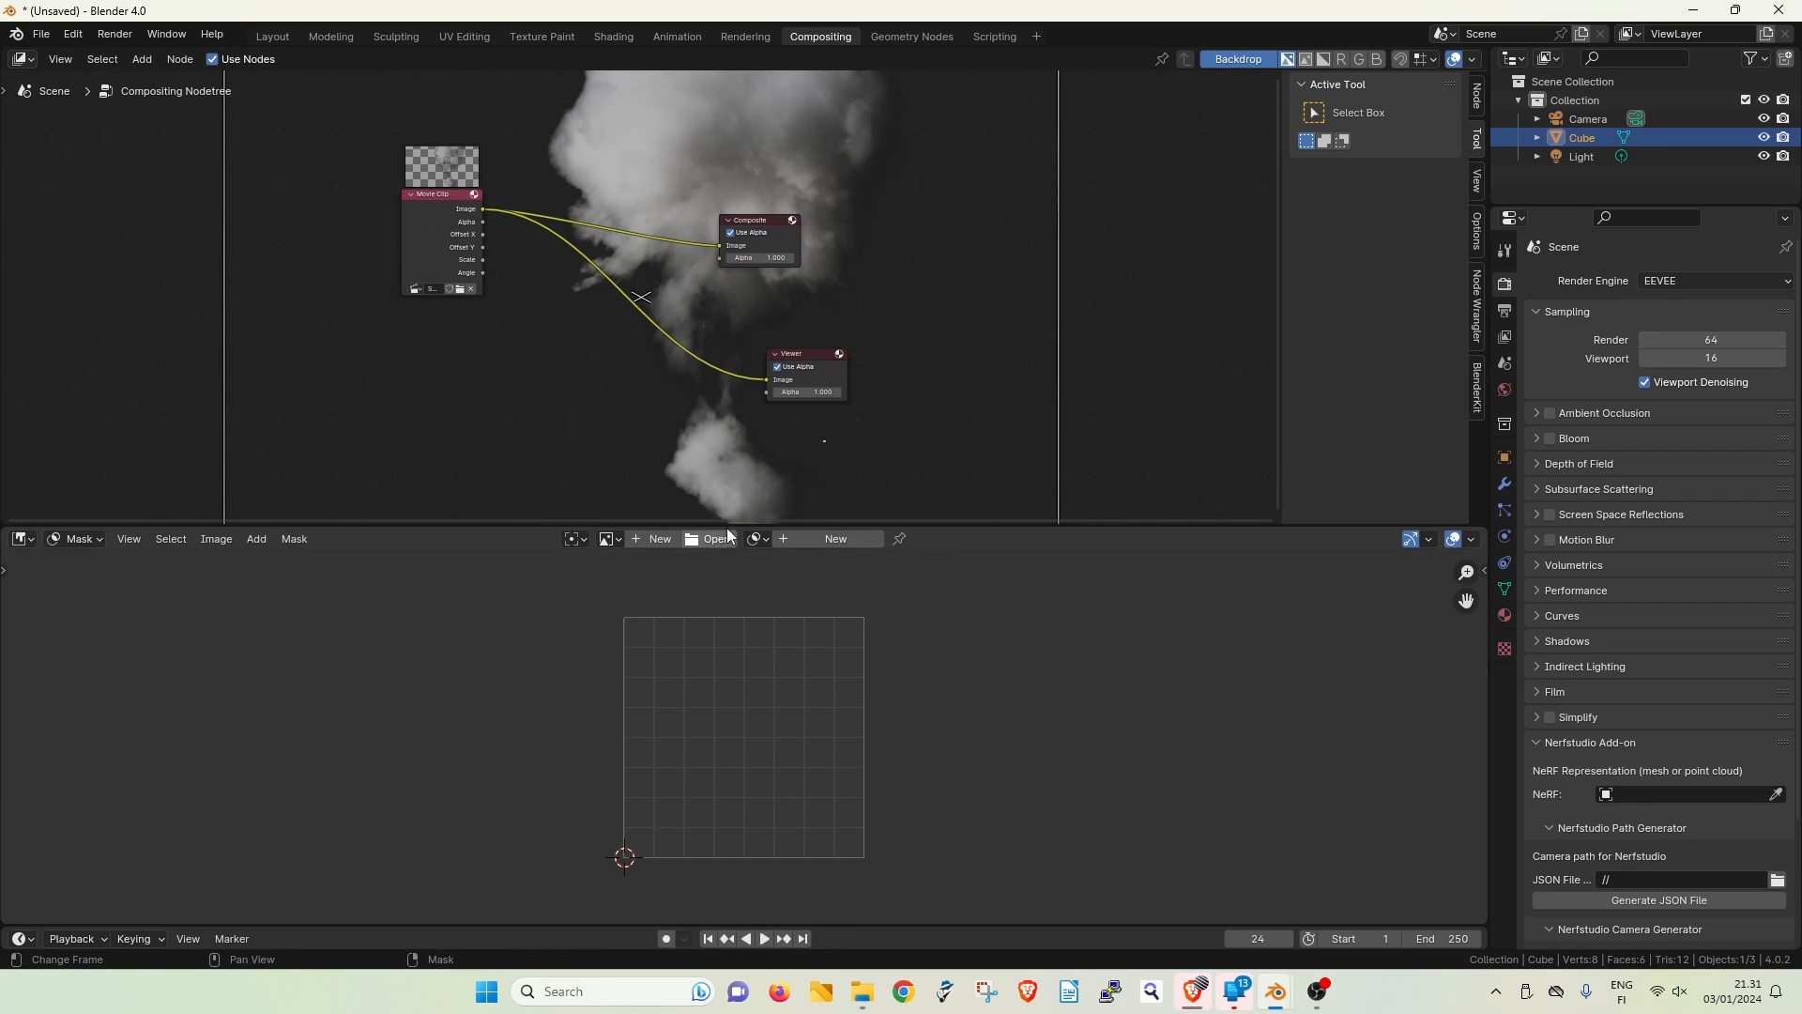
# - Display the Viewer Node image in the Image Editor with its whole frame in view
pyautogui.click(611, 539)
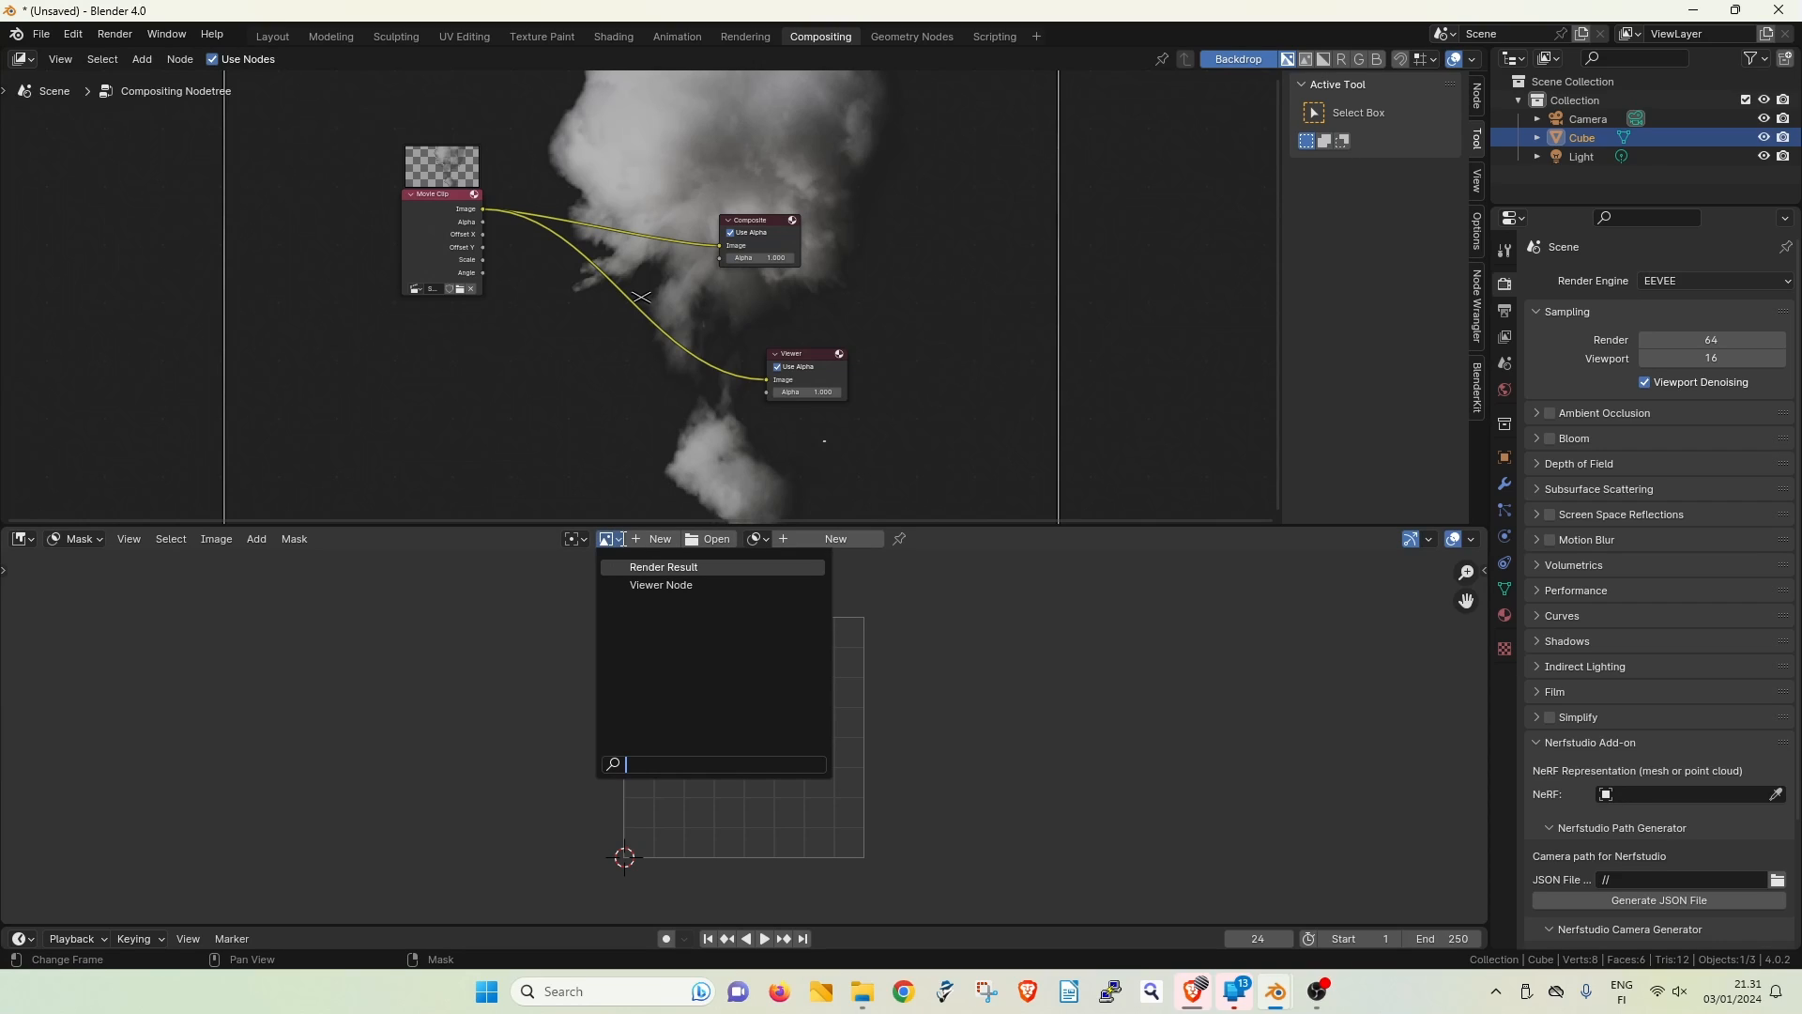
pyautogui.click(658, 585)
pyautogui.scroll(-3, 779, 736)
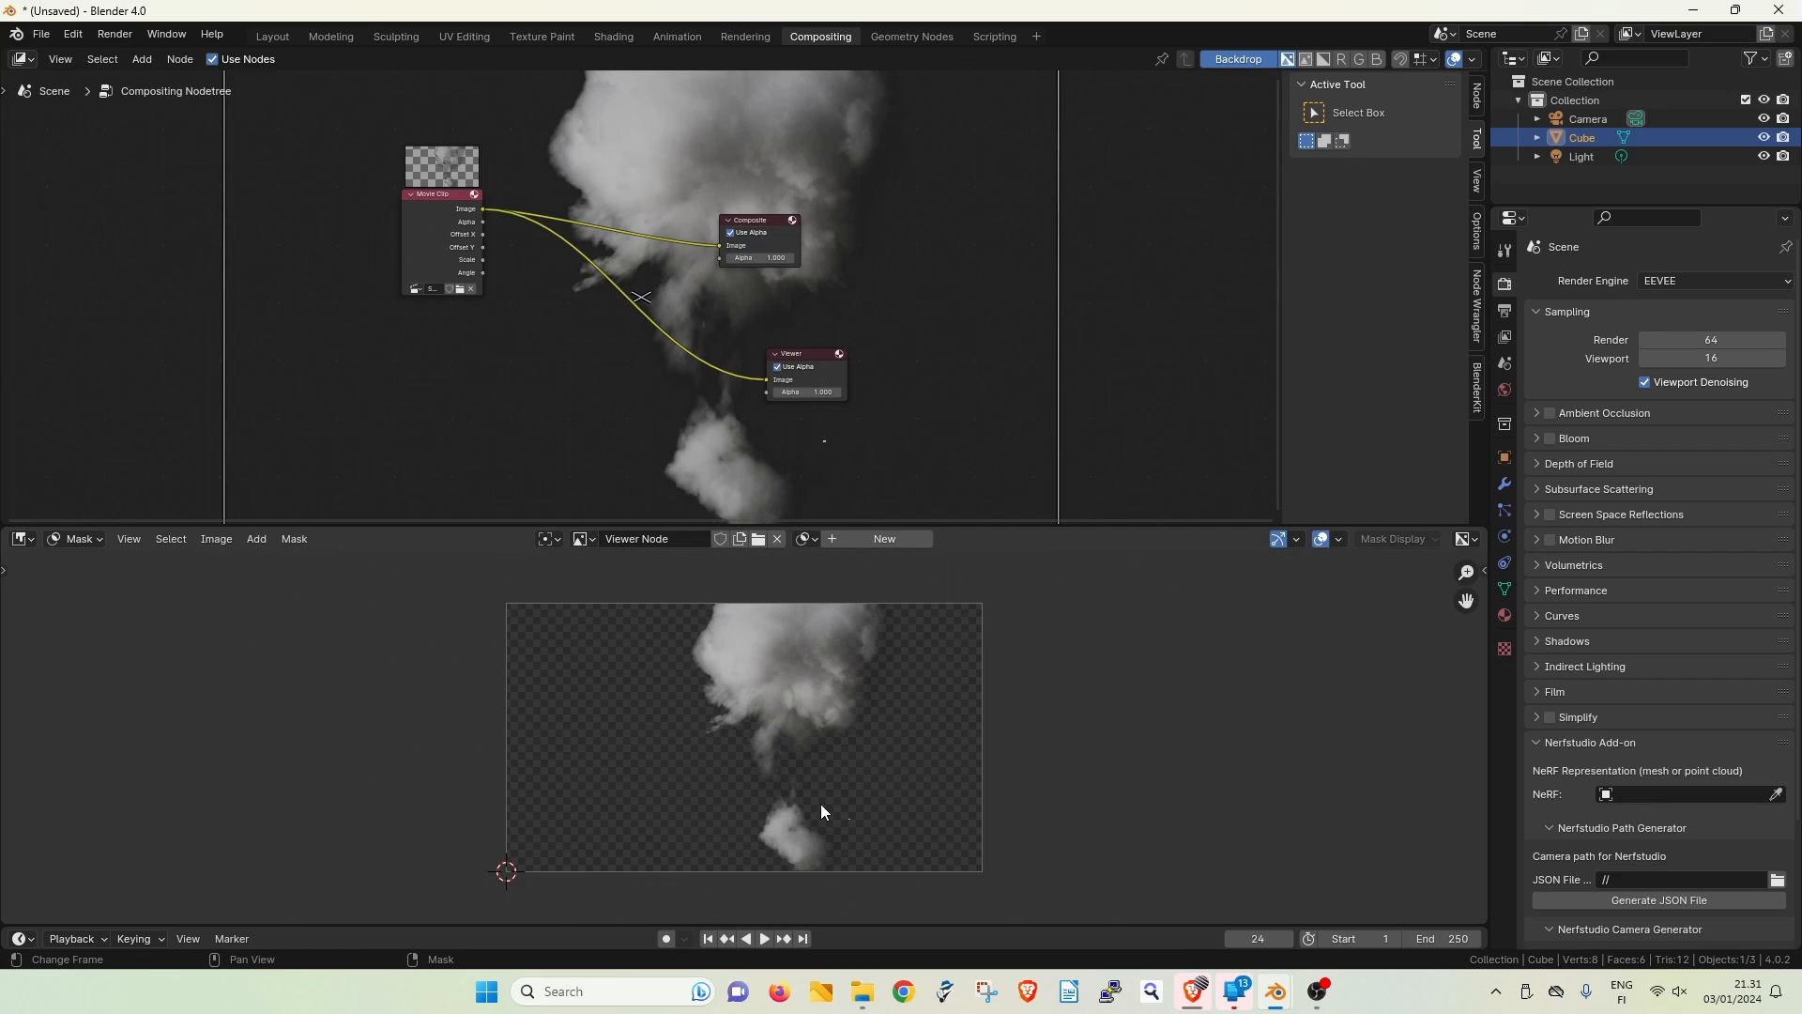
# - Create a new mask on the Viewer Node image and name it smokemask
pyautogui.click(880, 539)
pyautogui.click(859, 538)
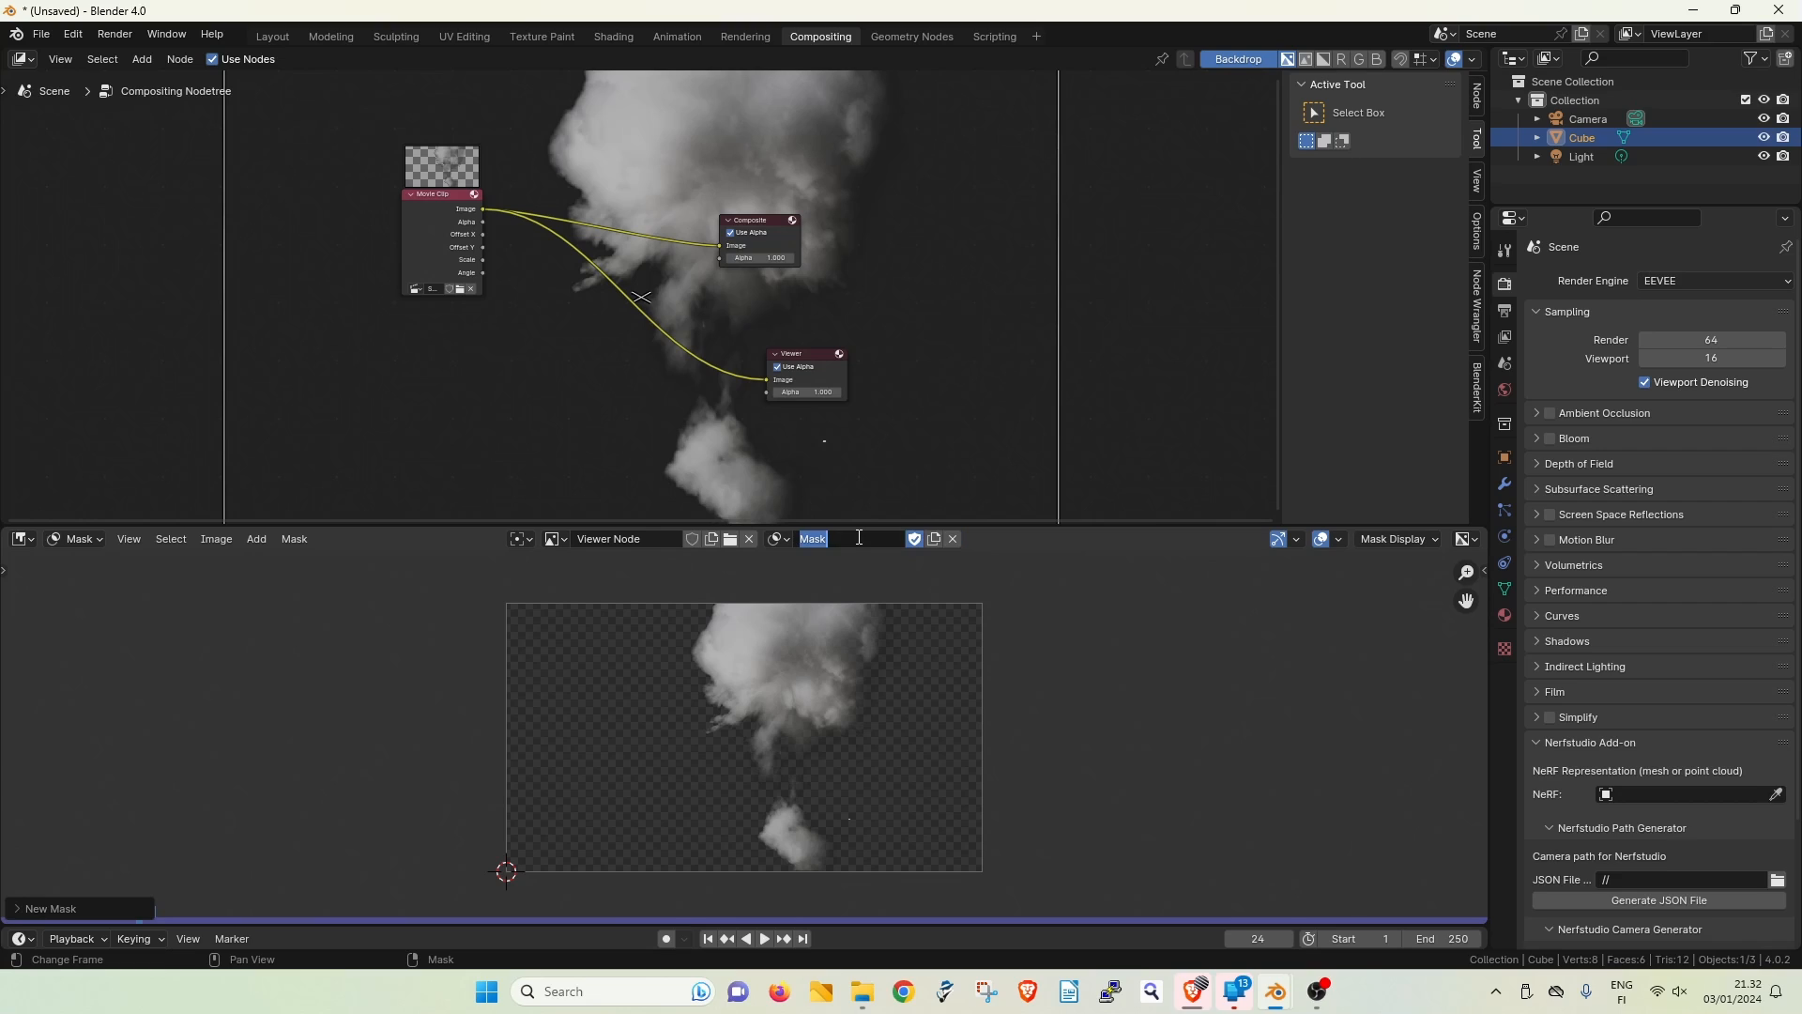
pyautogui.write('smokemask')
pyautogui.keyDown('ctrl'); pyautogui.click(675, 713); pyautogui.keyUp('ctrl')
pyautogui.keyDown('ctrl'); pyautogui.moveTo(715, 679); pyautogui.dragTo(768, 742); pyautogui.keyUp('ctrl')
pyautogui.hotkey('ctrl', 'z')
pyautogui.hotkey('ctrl', 'z')
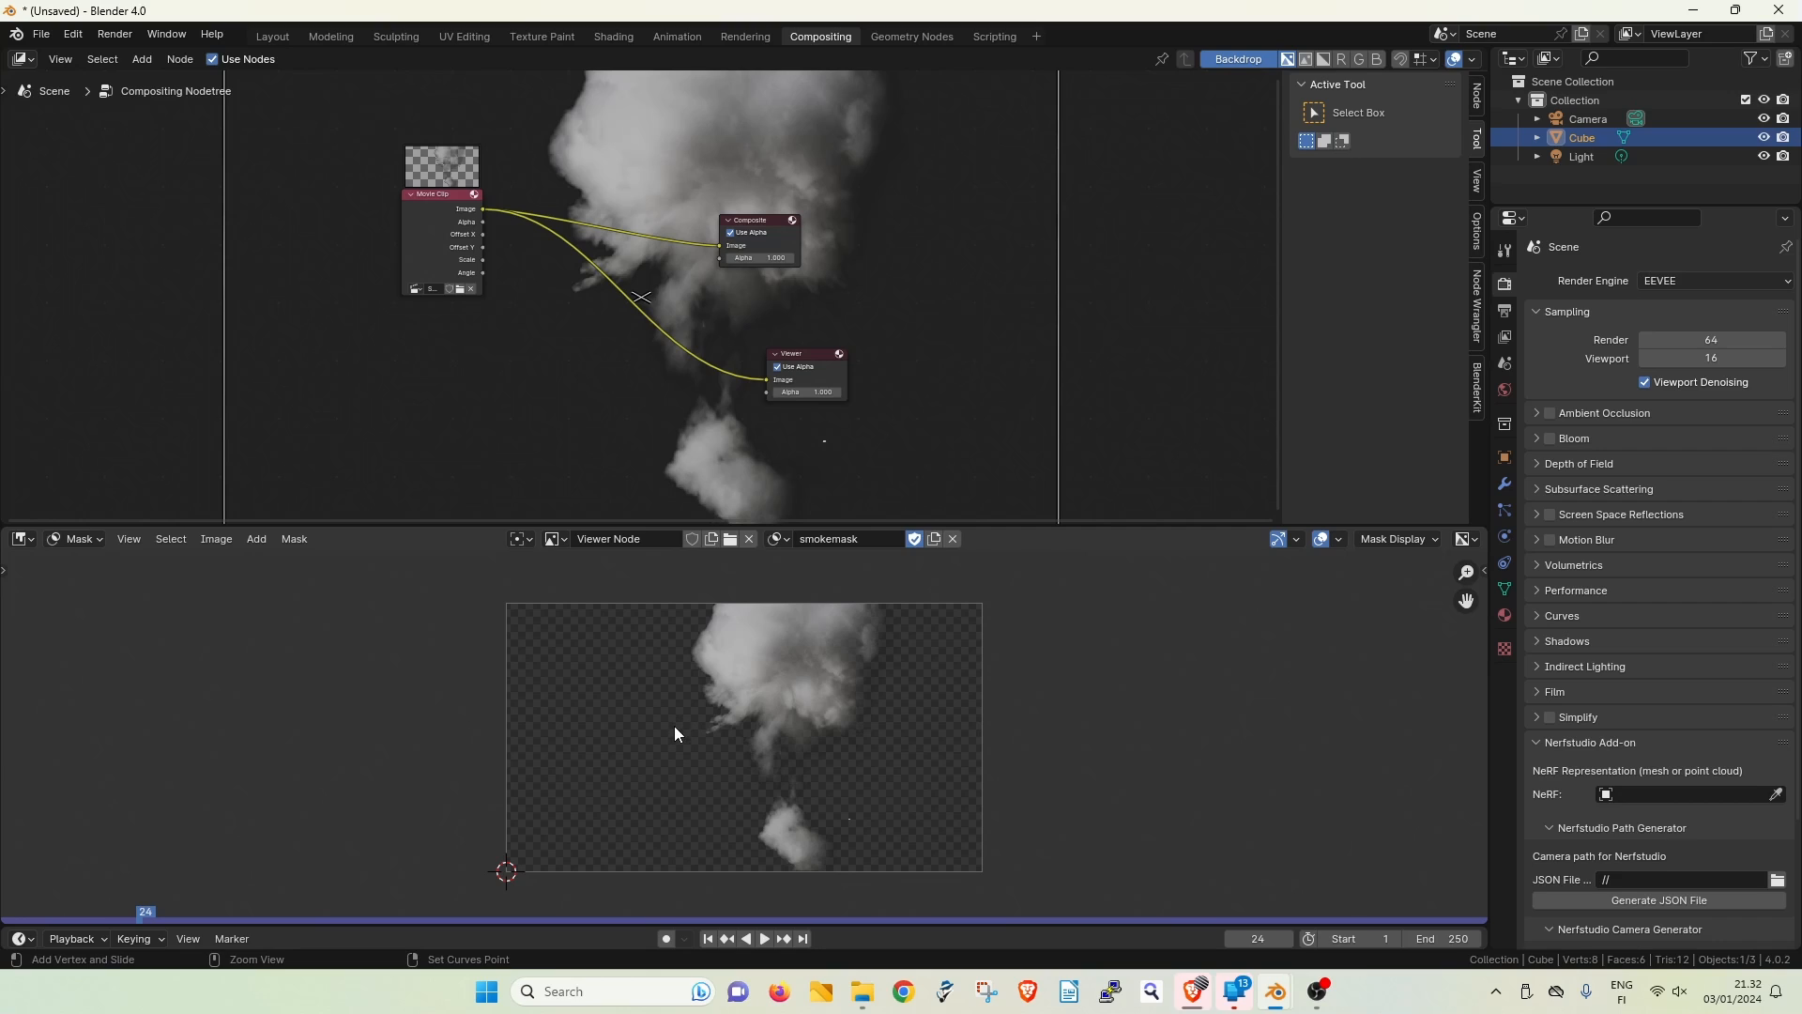
# - Draw a four-point mask spline around the lower part of the large smoke cloud and close it with Toggle Cyclic
pyautogui.keyDown('ctrl'); pyautogui.click(677, 722); pyautogui.keyUp('ctrl')
pyautogui.keyDown('ctrl'); pyautogui.click(679, 649); pyautogui.keyUp('ctrl')
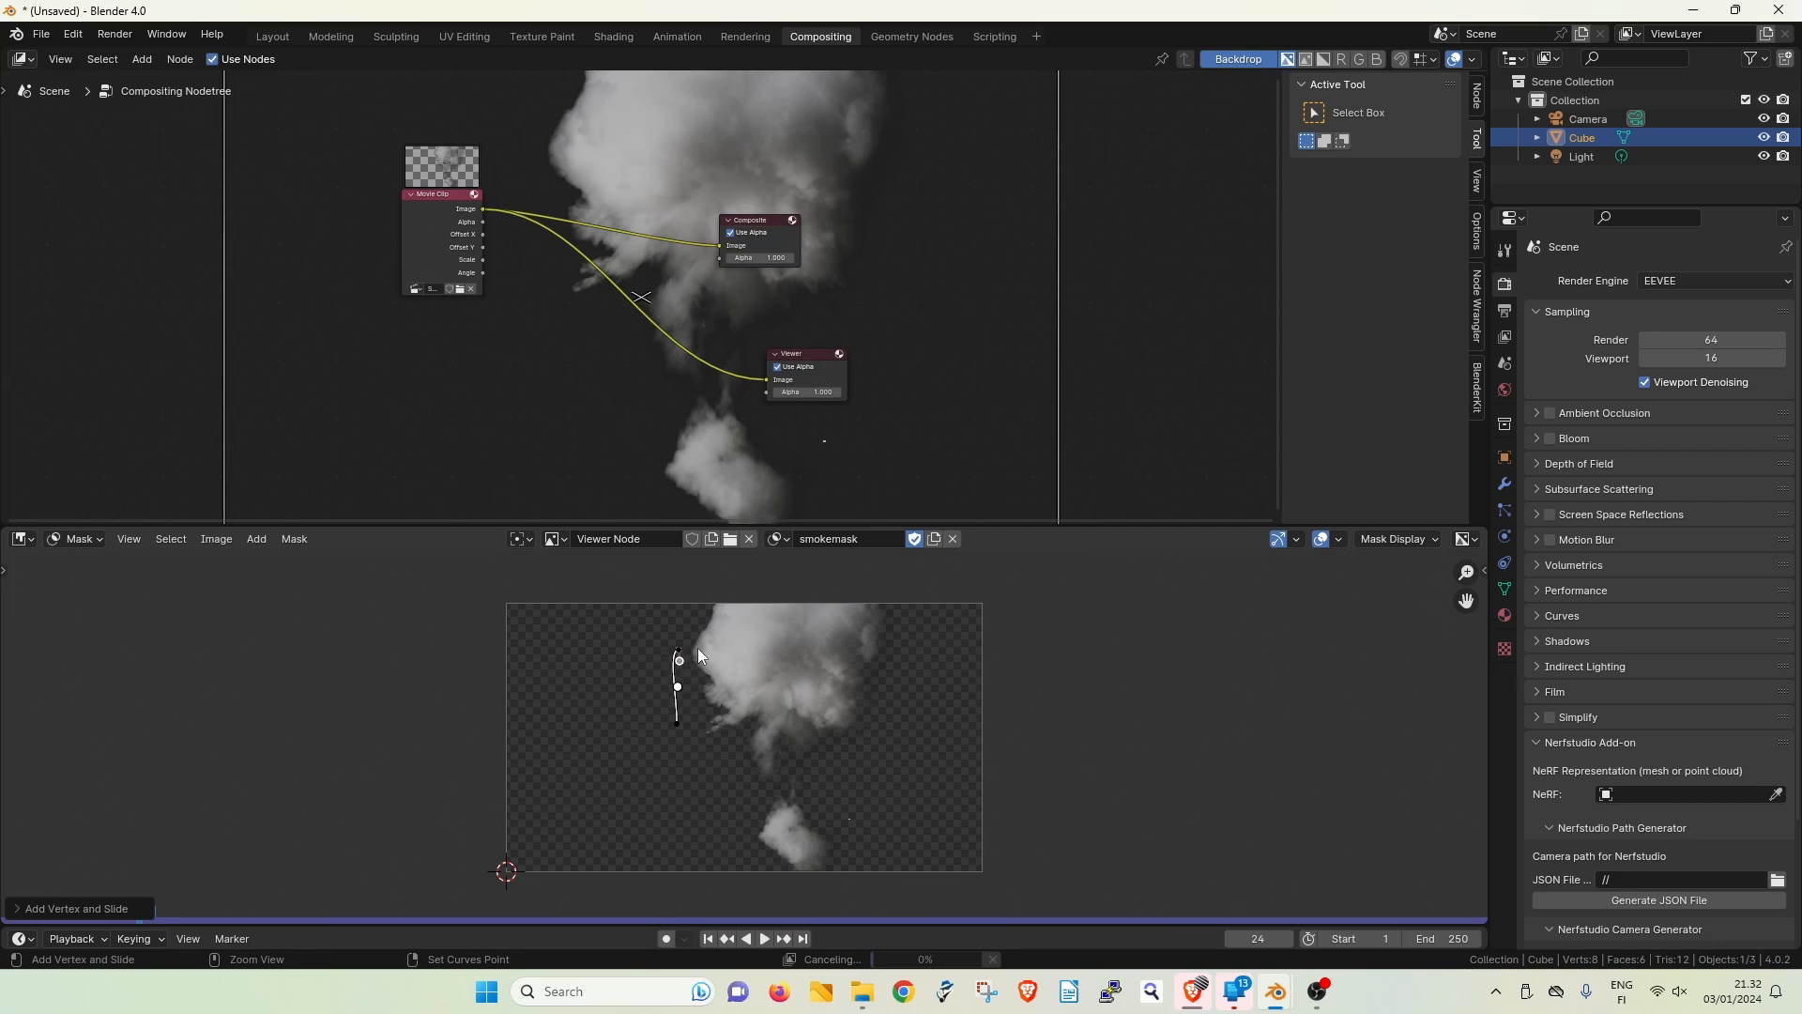
pyautogui.keyDown('ctrl'); pyautogui.moveTo(719, 640); pyautogui.dragTo(644, 599); pyautogui.keyUp('ctrl')
pyautogui.hotkey('ctrl', 'z')
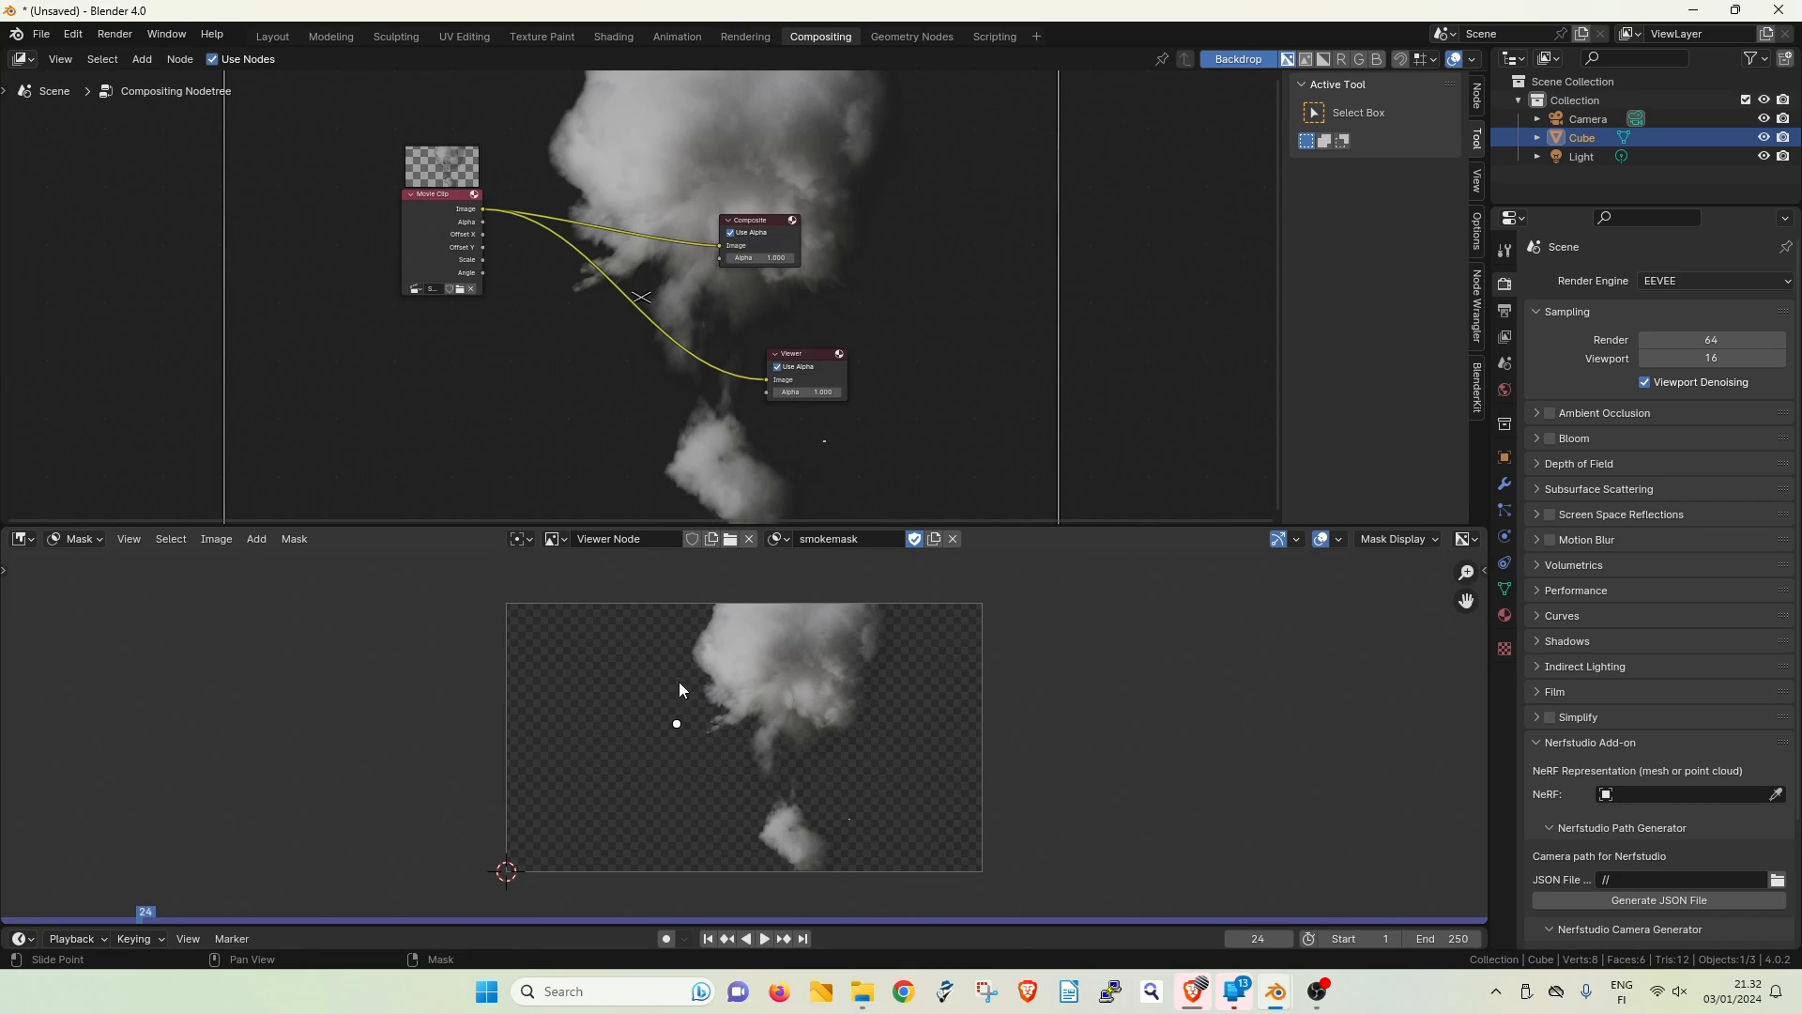
pyautogui.keyDown('ctrl'); pyautogui.click(739, 640); pyautogui.keyUp('ctrl')
pyautogui.keyDown('ctrl'); pyautogui.moveTo(760, 640); pyautogui.dragTo(815, 636); pyautogui.keyUp('ctrl')
pyautogui.keyDown('ctrl'); pyautogui.moveTo(815, 717); pyautogui.dragTo(783, 802); pyautogui.keyUp('ctrl')
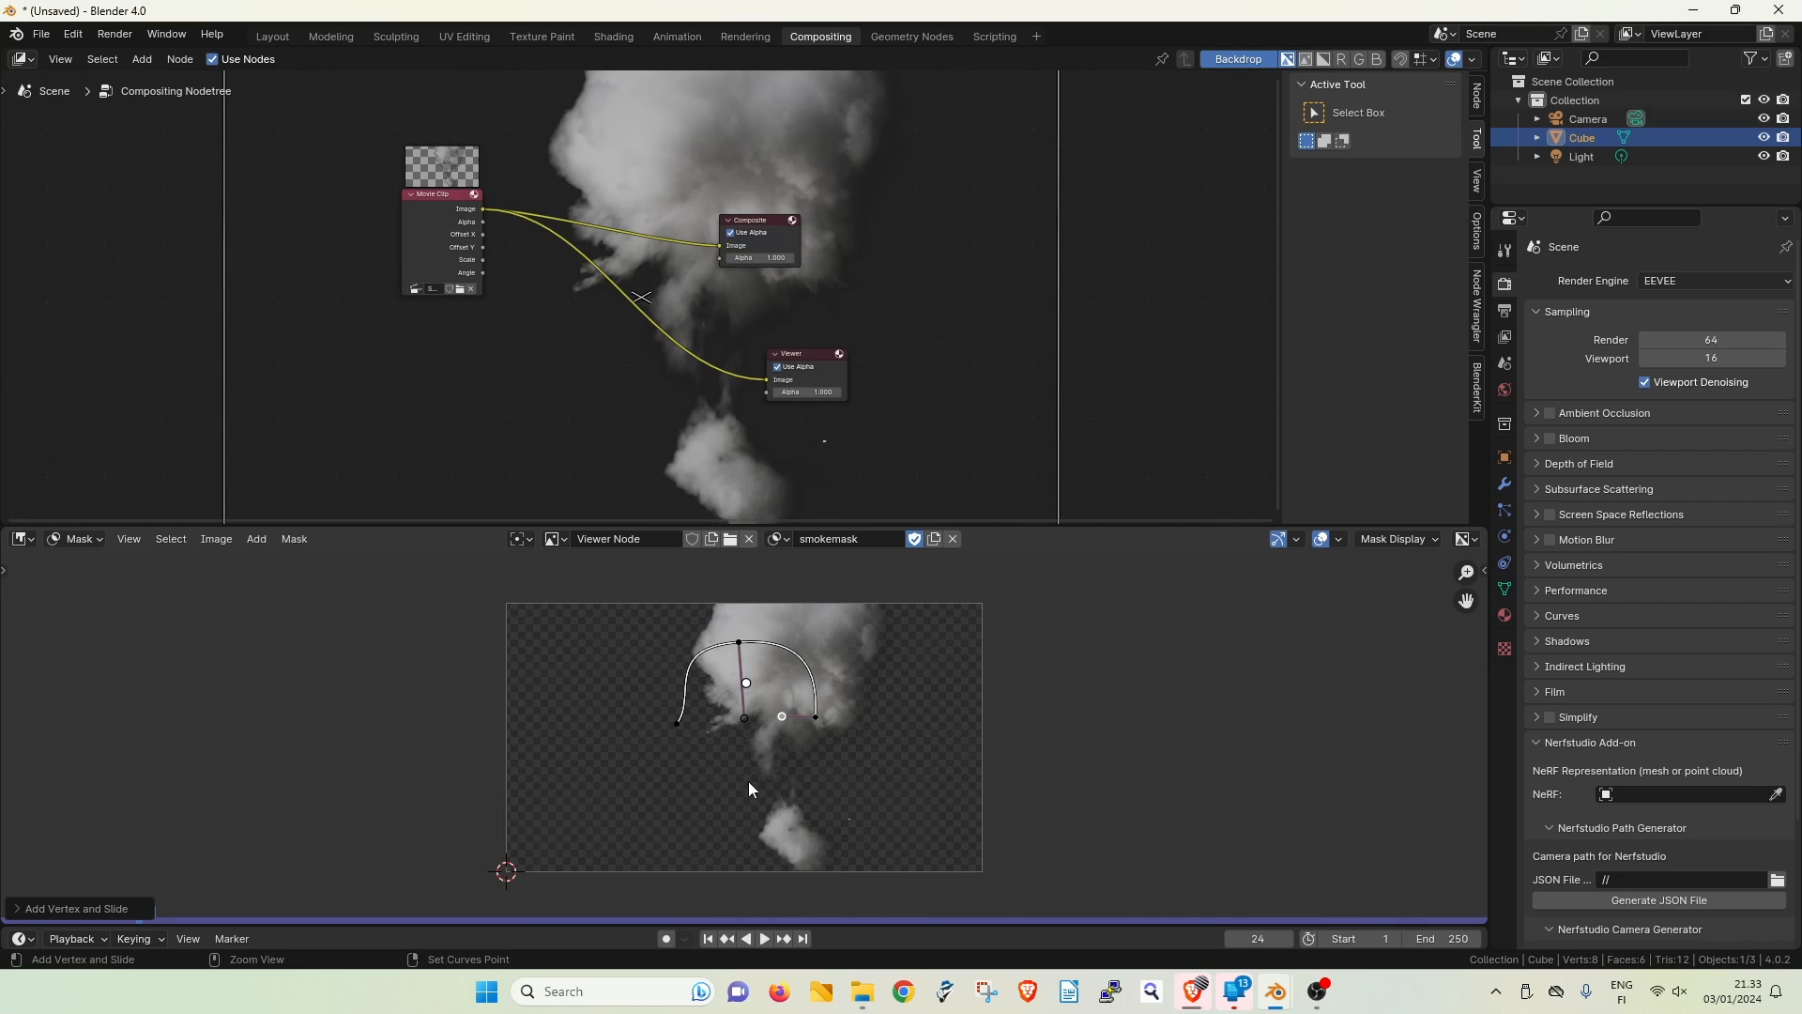
pyautogui.keyDown('ctrl'); pyautogui.moveTo(750, 782); pyautogui.dragTo(704, 787); pyautogui.keyUp('ctrl')
pyautogui.rightClick(674, 729)
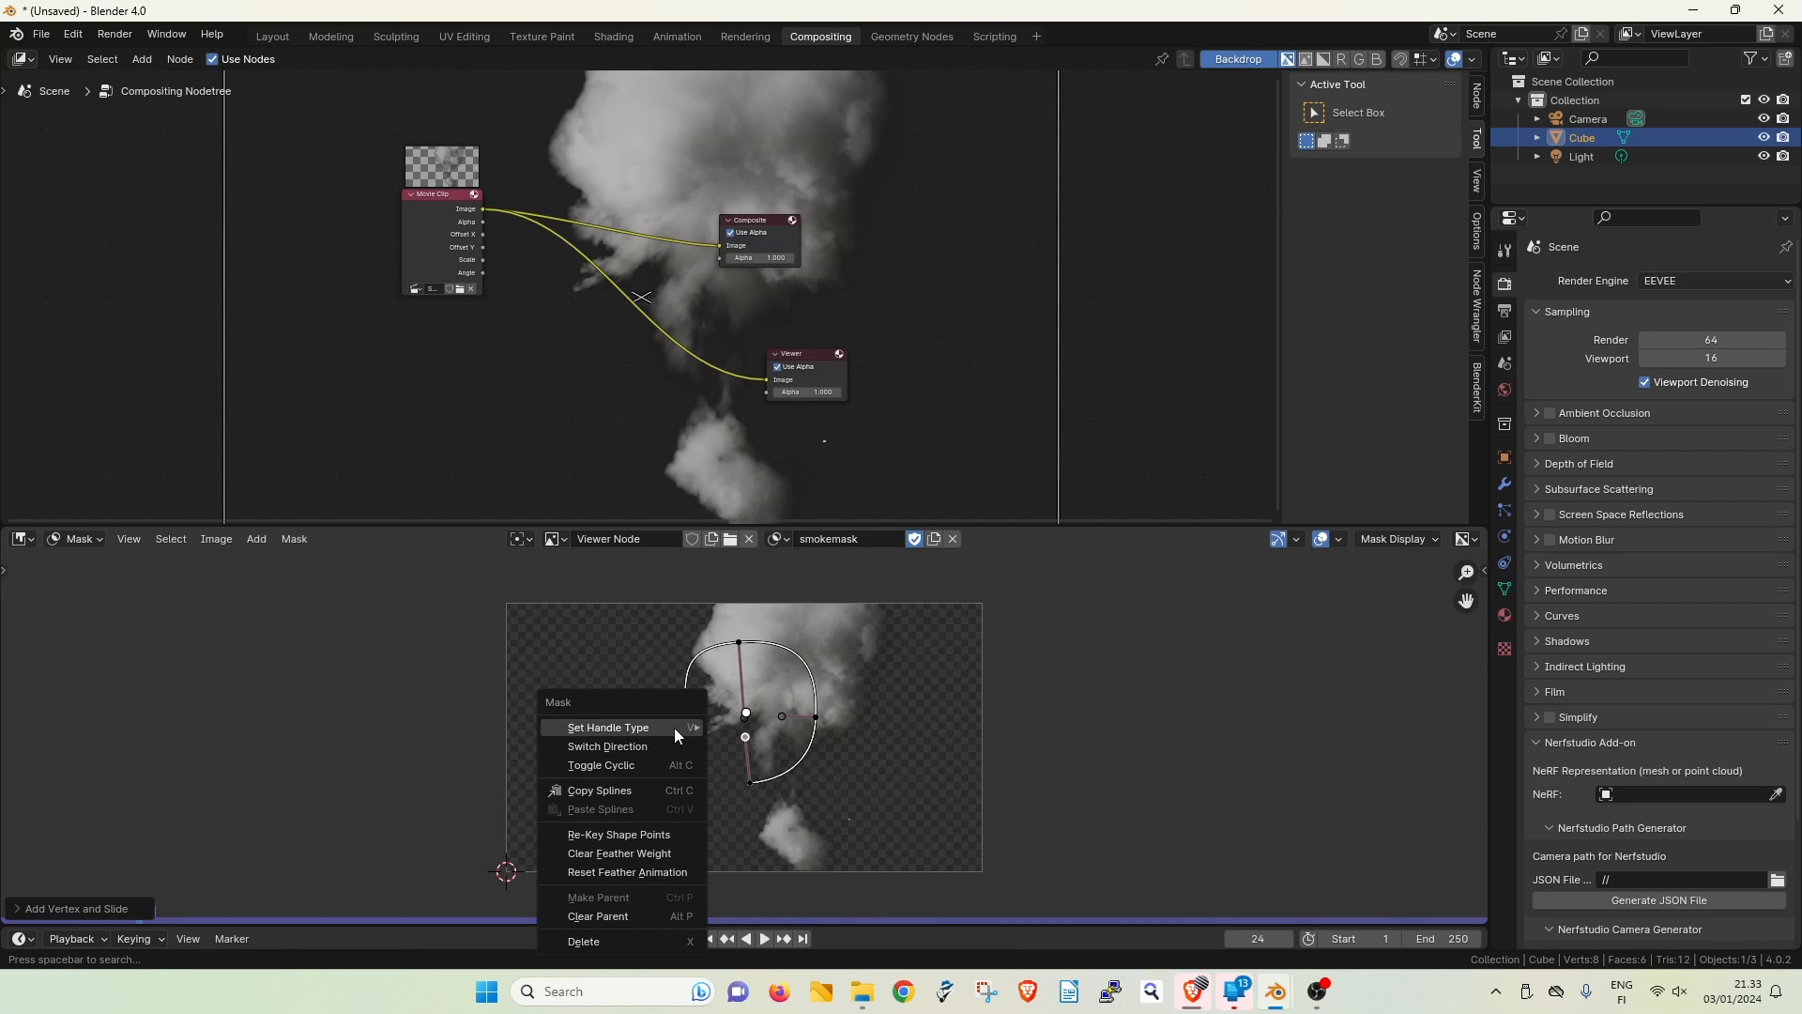
pyautogui.click(657, 758)
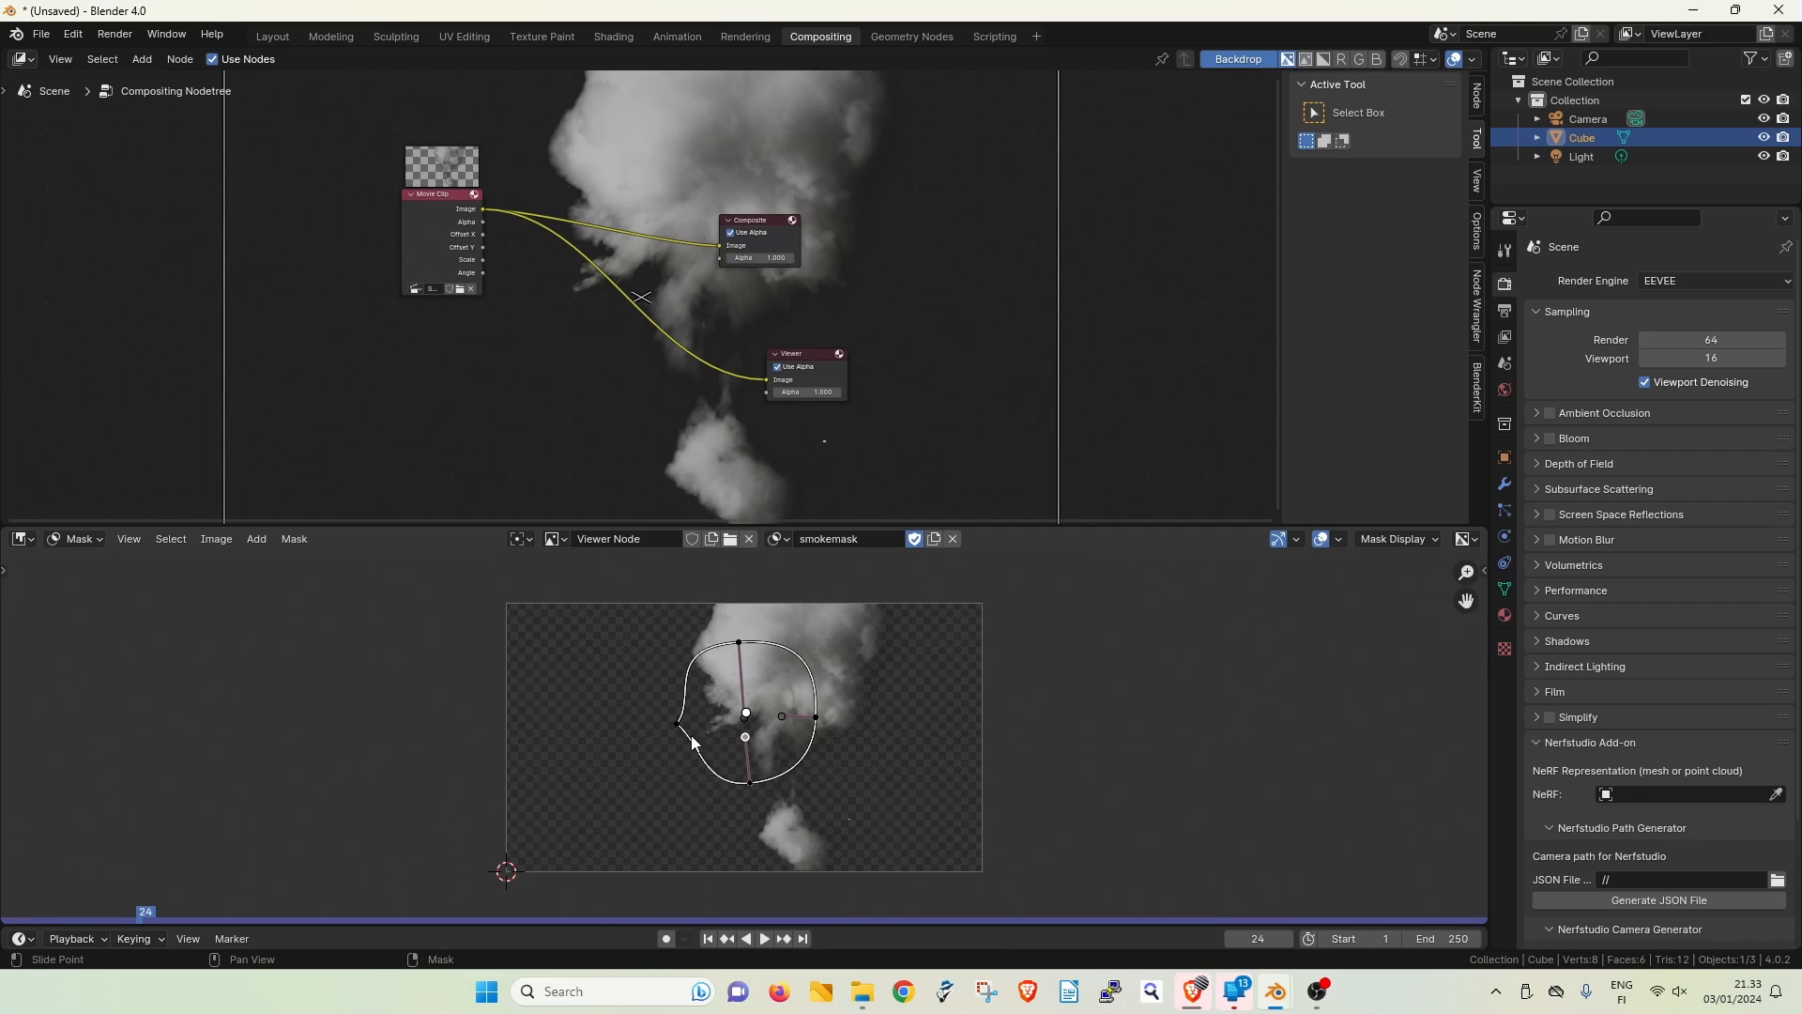
# - Set the handle type of the mask's left control point to Aligned
pyautogui.click(680, 725)
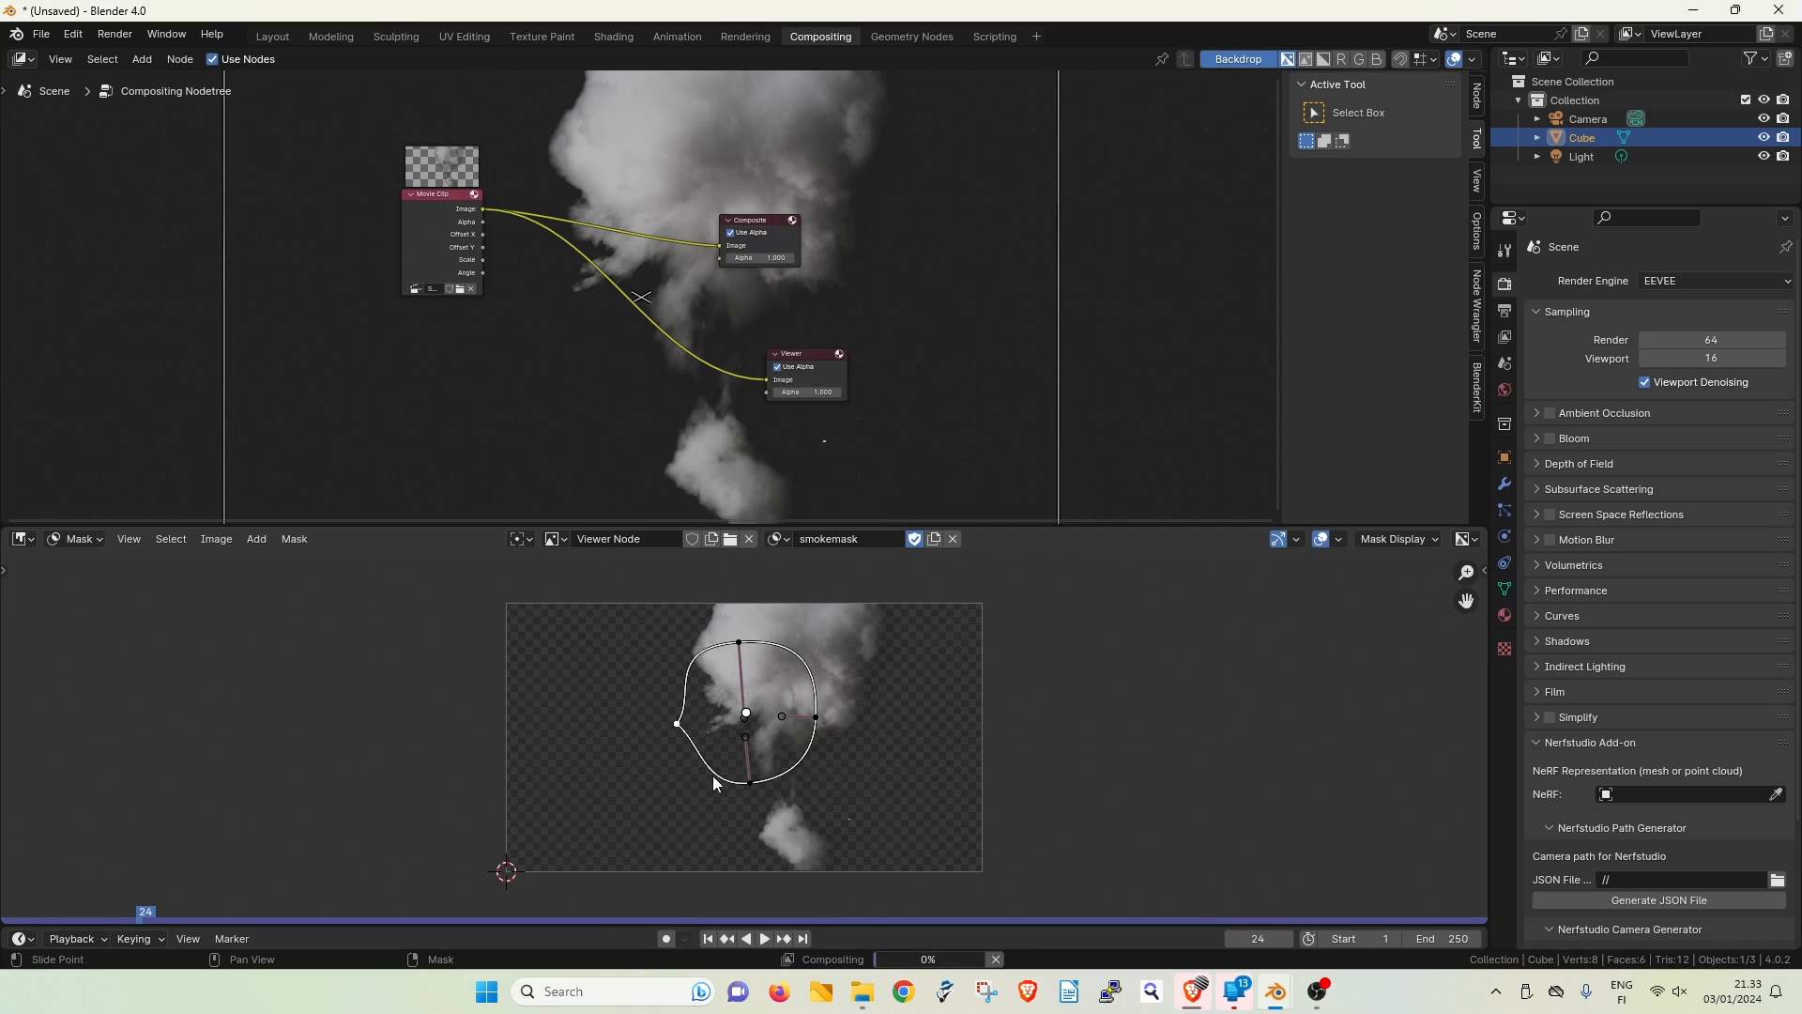
pyautogui.rightClick(676, 723)
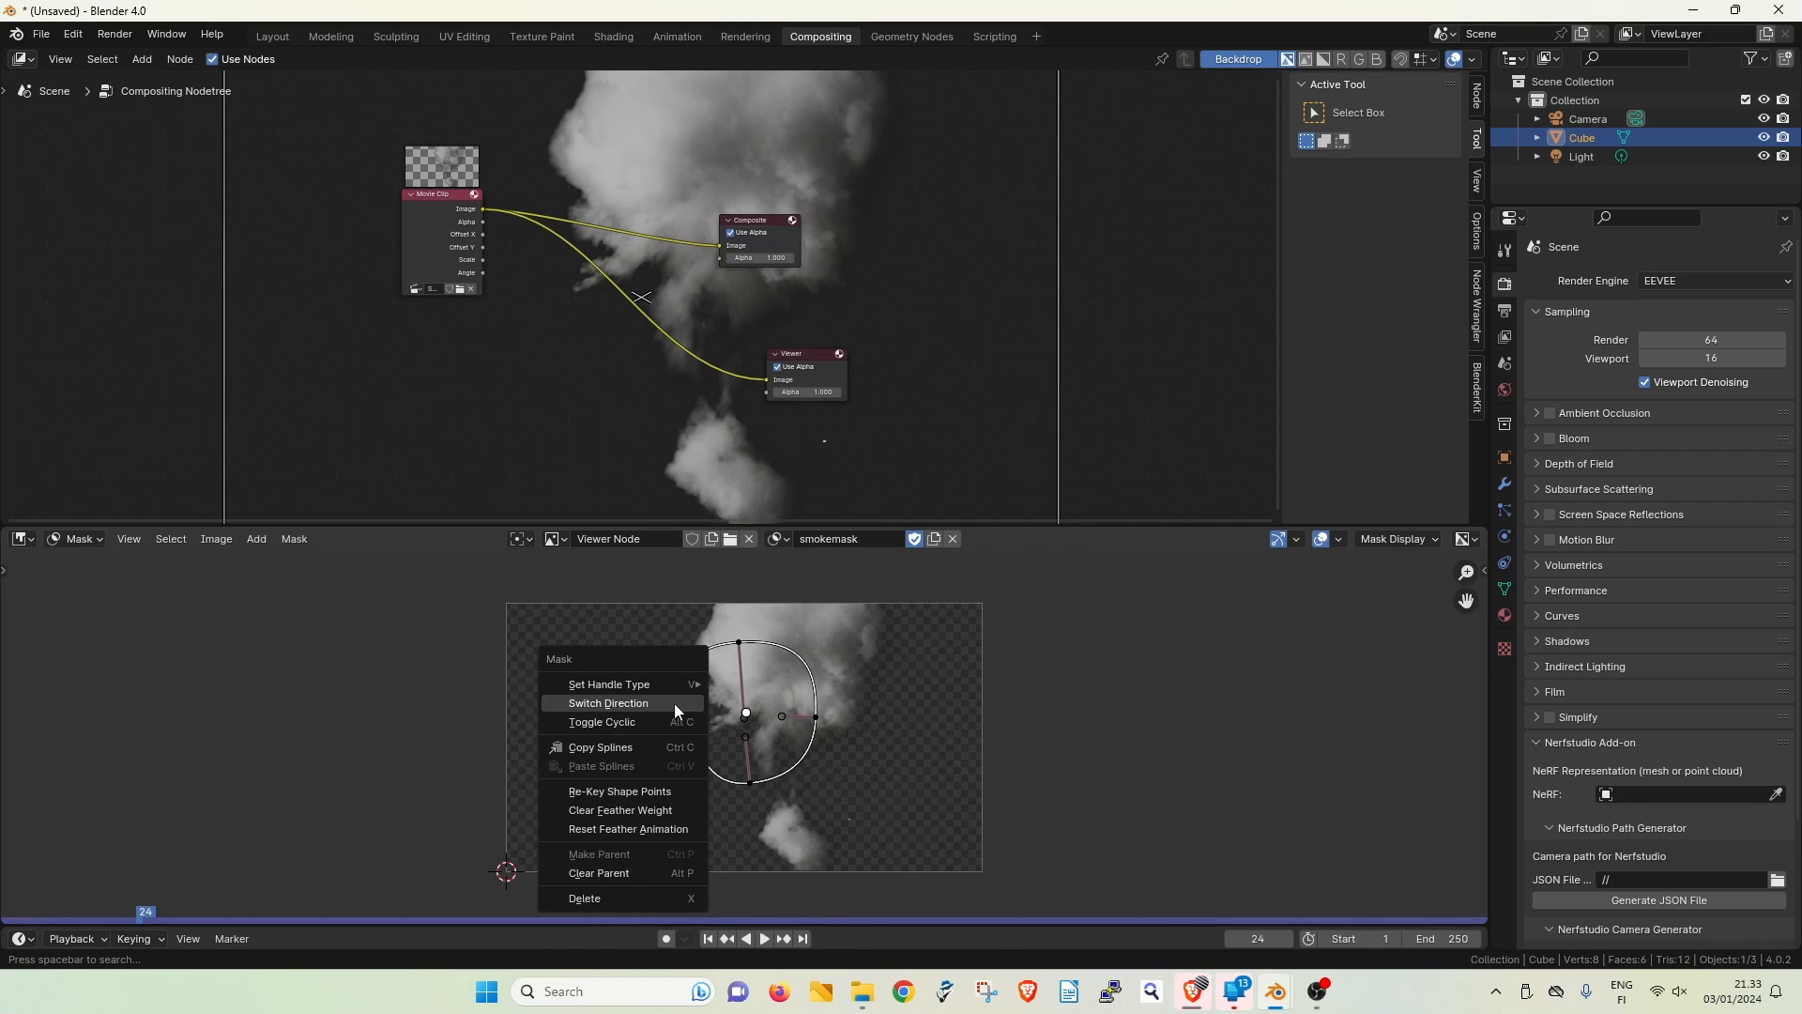
pyautogui.moveTo(663, 681)
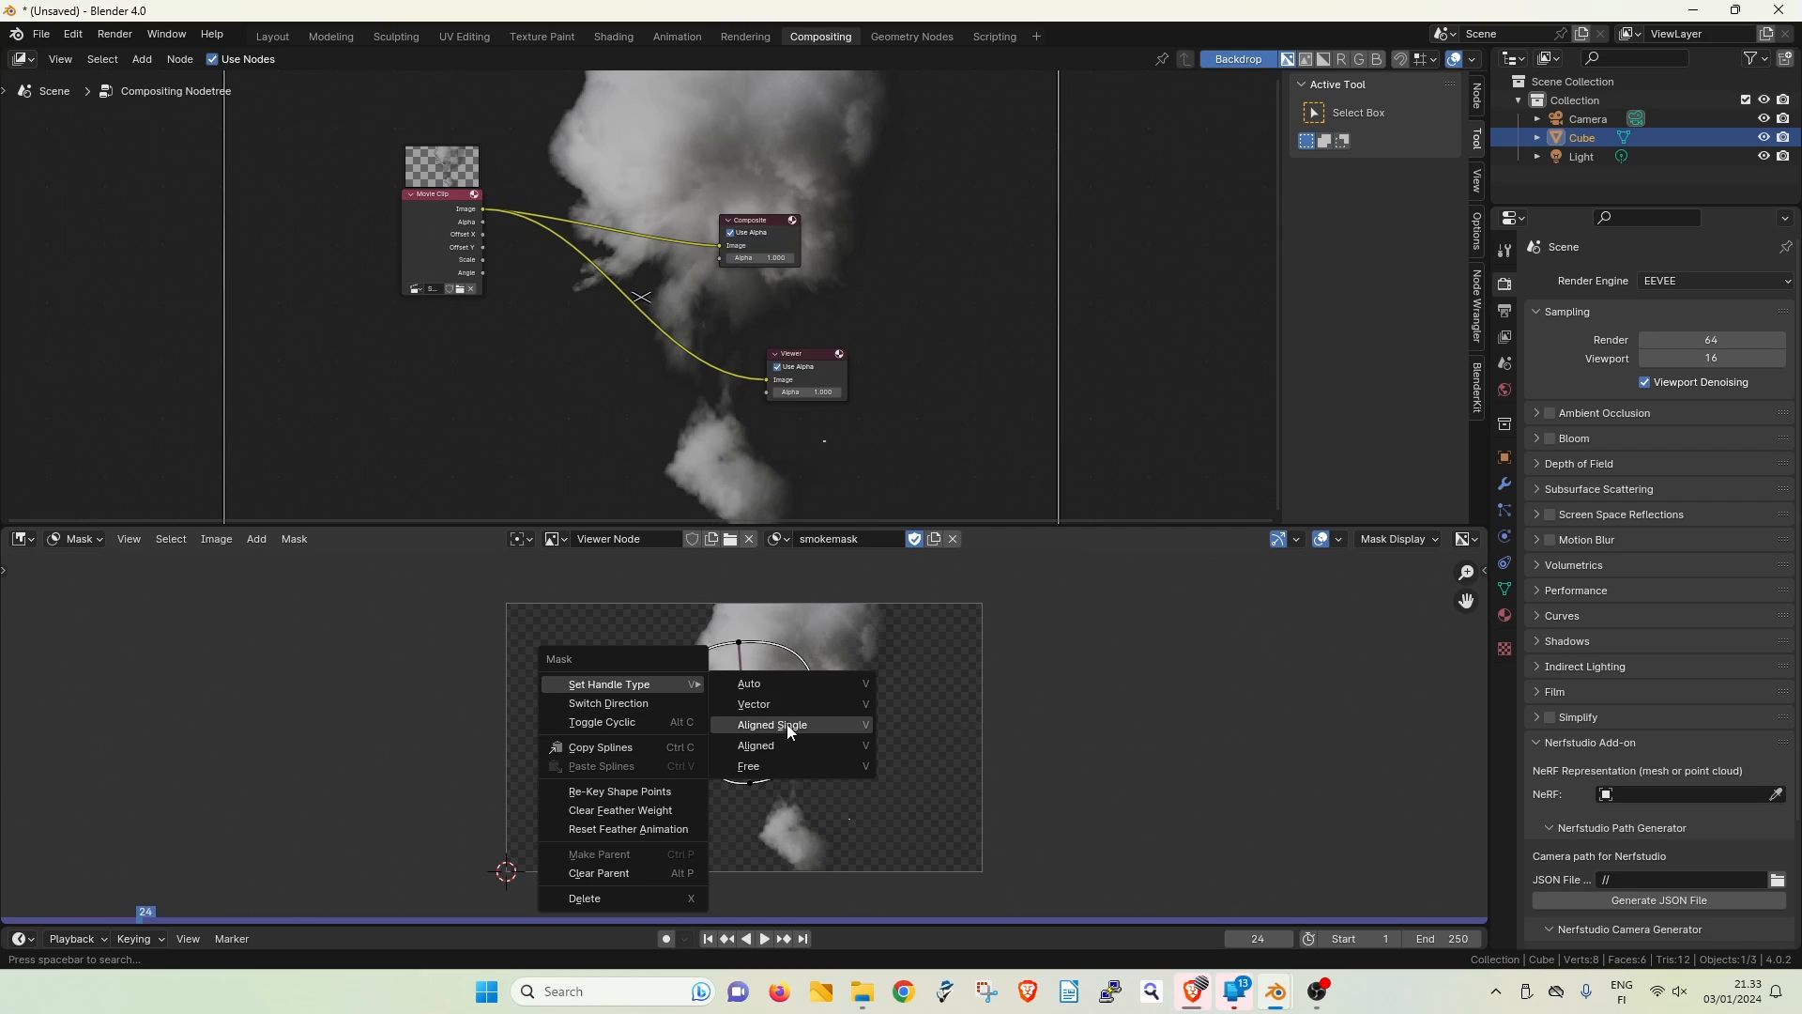
pyautogui.click(798, 746)
# - Reposition the mask's four control points to form an even rounded outline around the lower part of the smoke cloud
pyautogui.moveTo(697, 701)
pyautogui.mouseDown()
pyautogui.moveTo(673, 731)
pyautogui.moveTo(672, 716)
pyautogui.mouseUp()
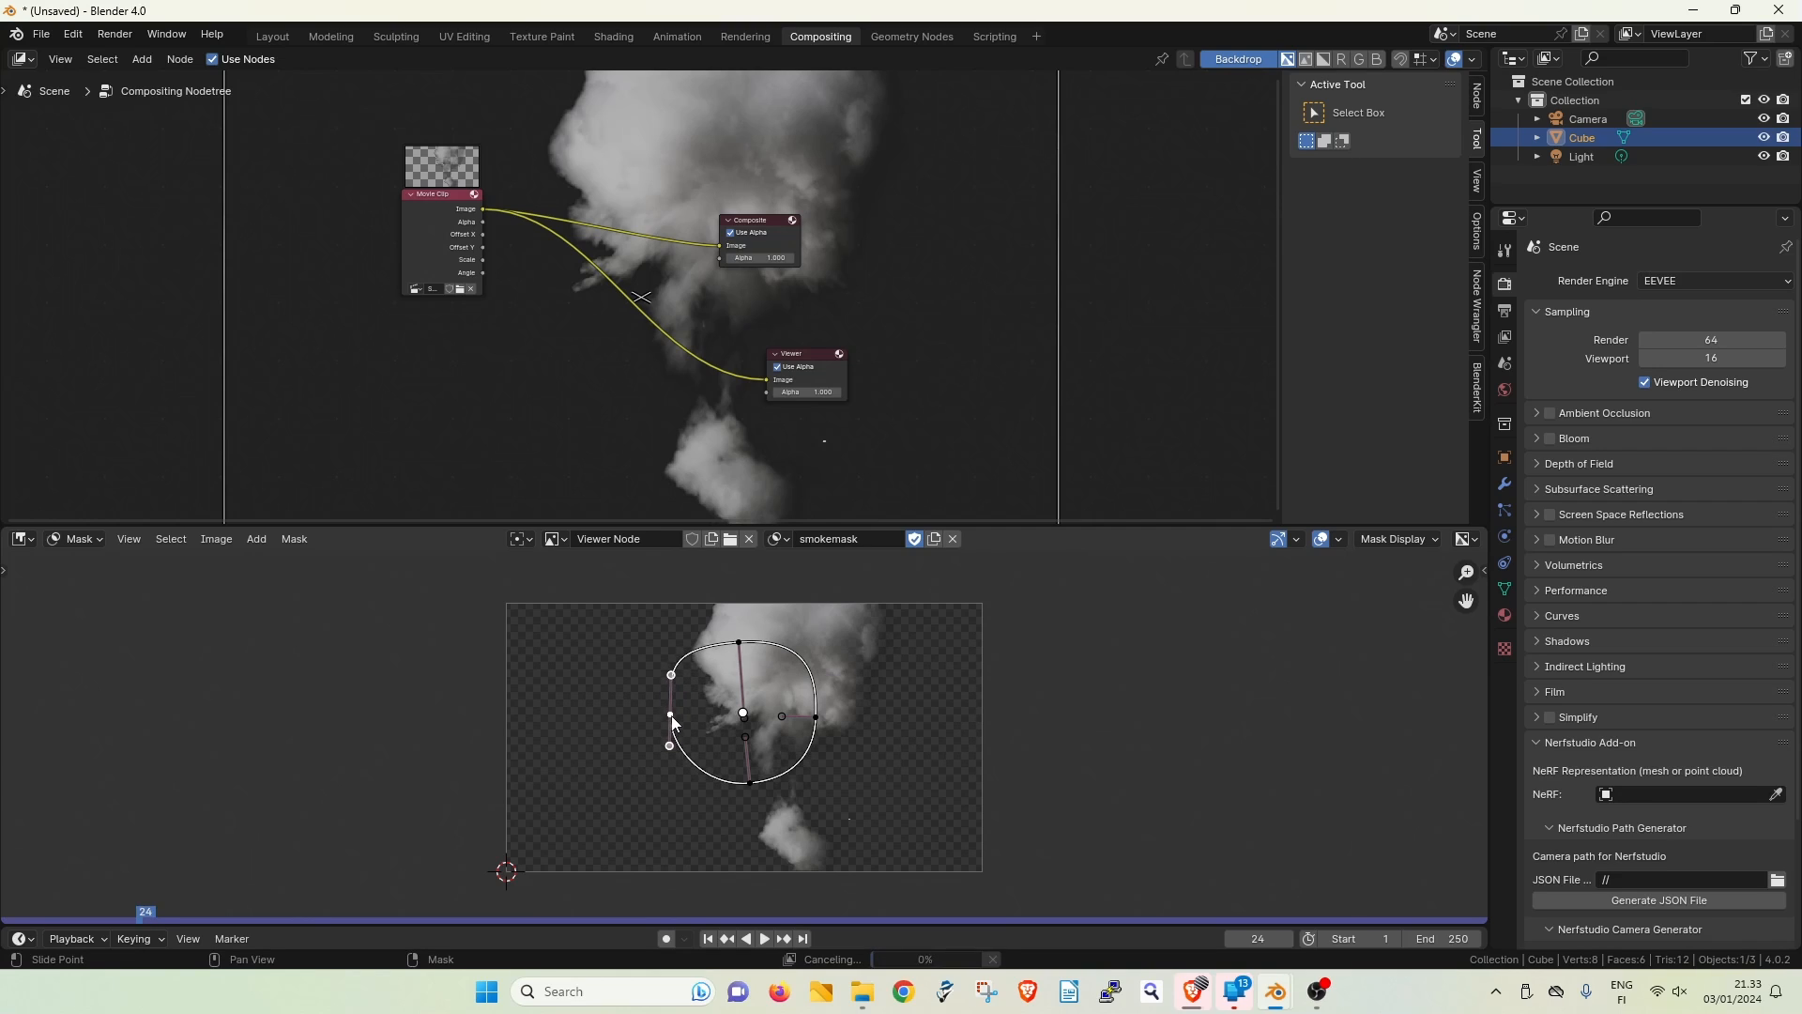
pyautogui.moveTo(815, 715); pyautogui.dragTo(824, 724)
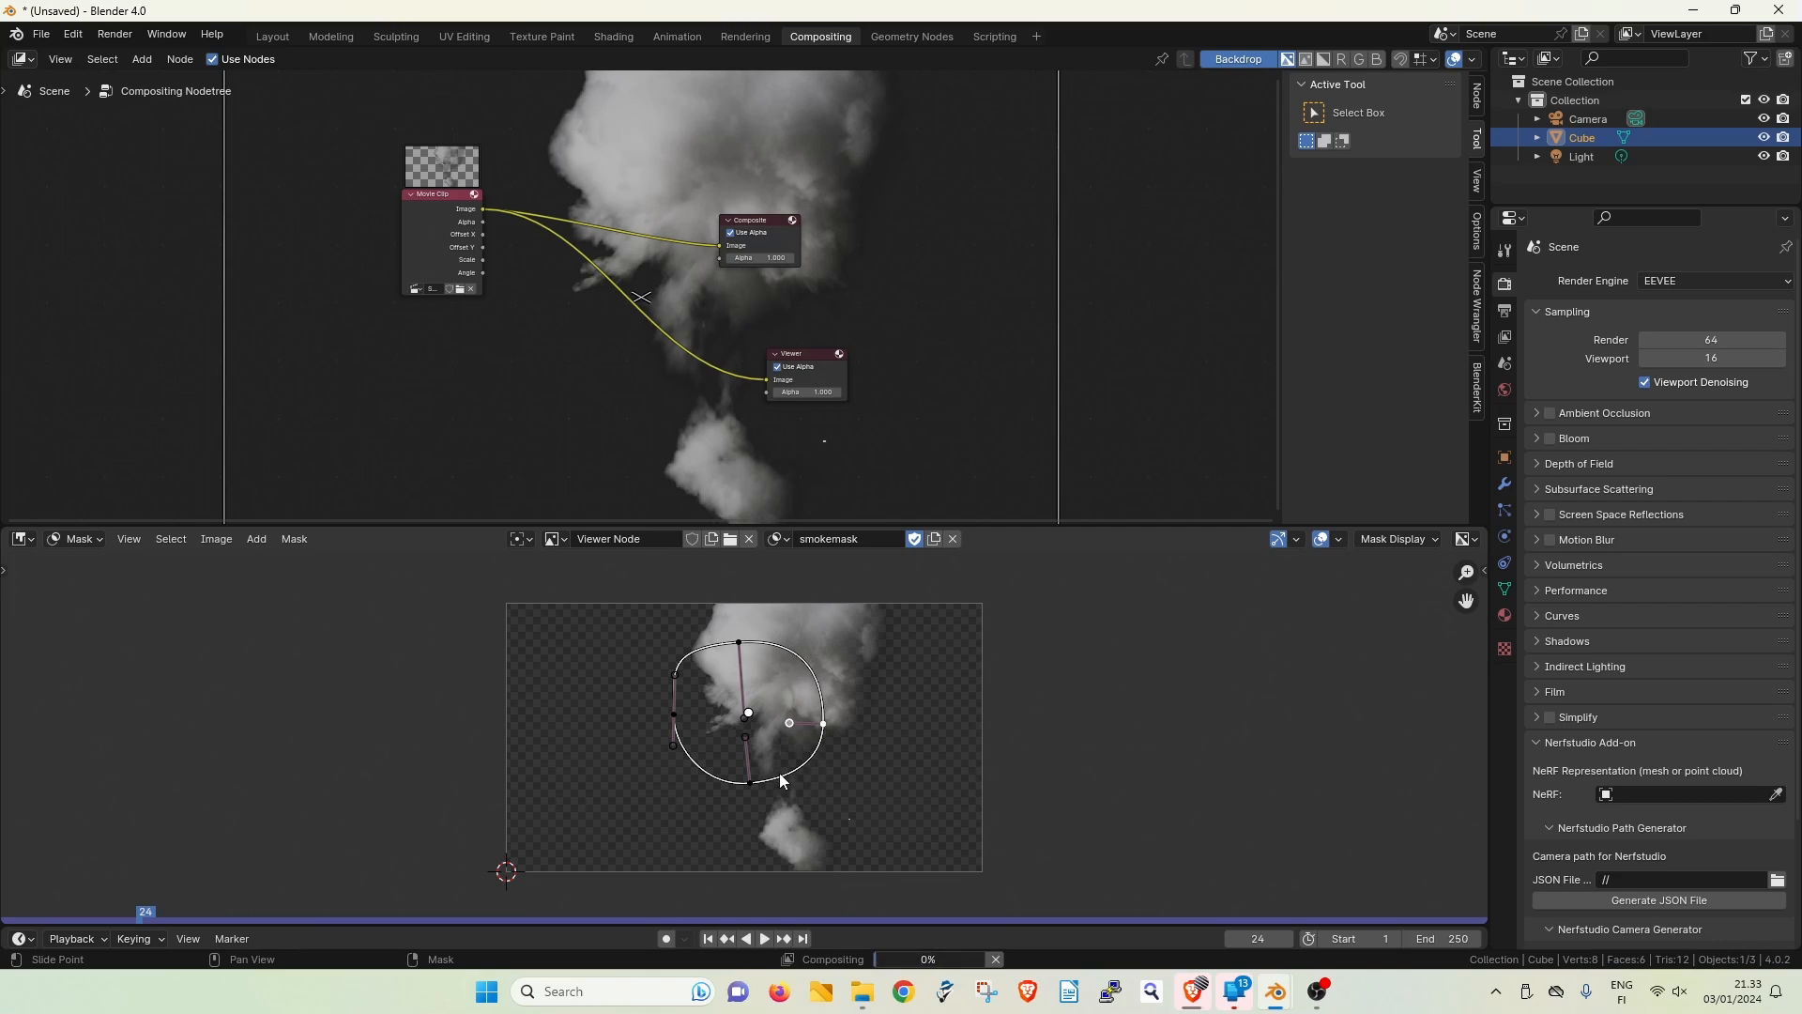
pyautogui.moveTo(748, 782); pyautogui.dragTo(751, 803)
pyautogui.moveTo(738, 641); pyautogui.dragTo(744, 655)
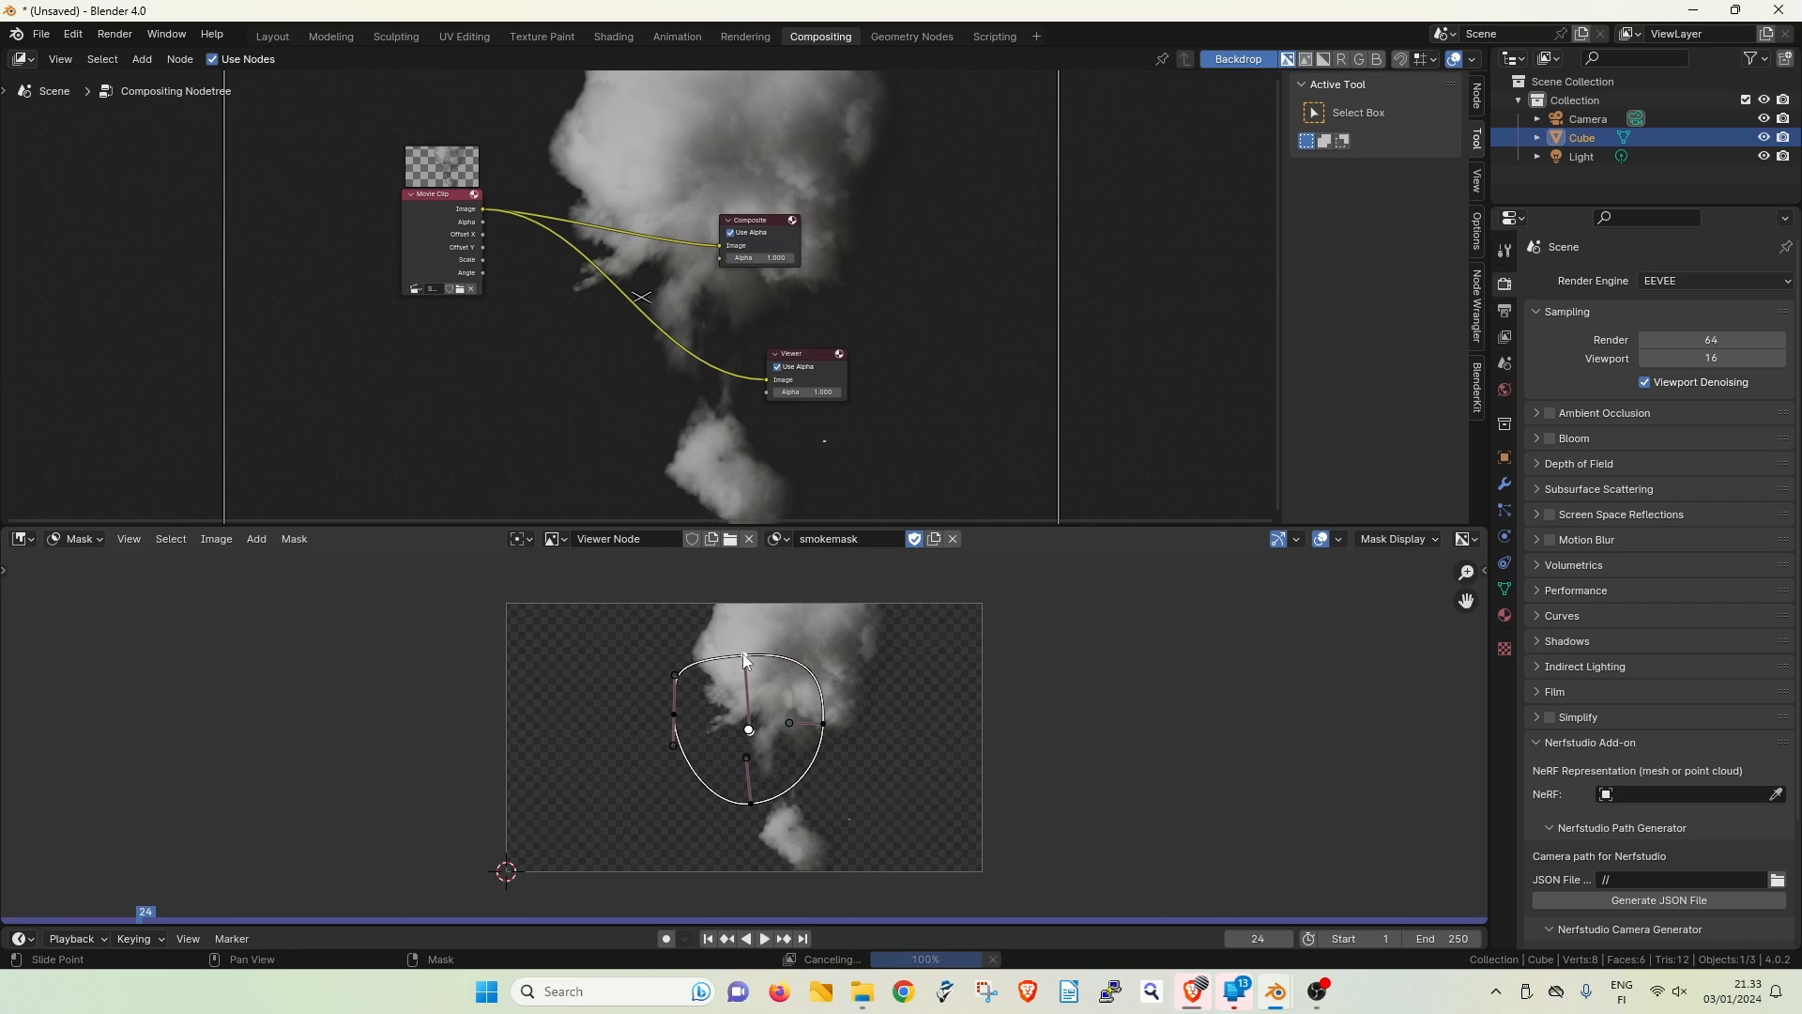
pyautogui.moveTo(673, 715); pyautogui.dragTo(683, 726)
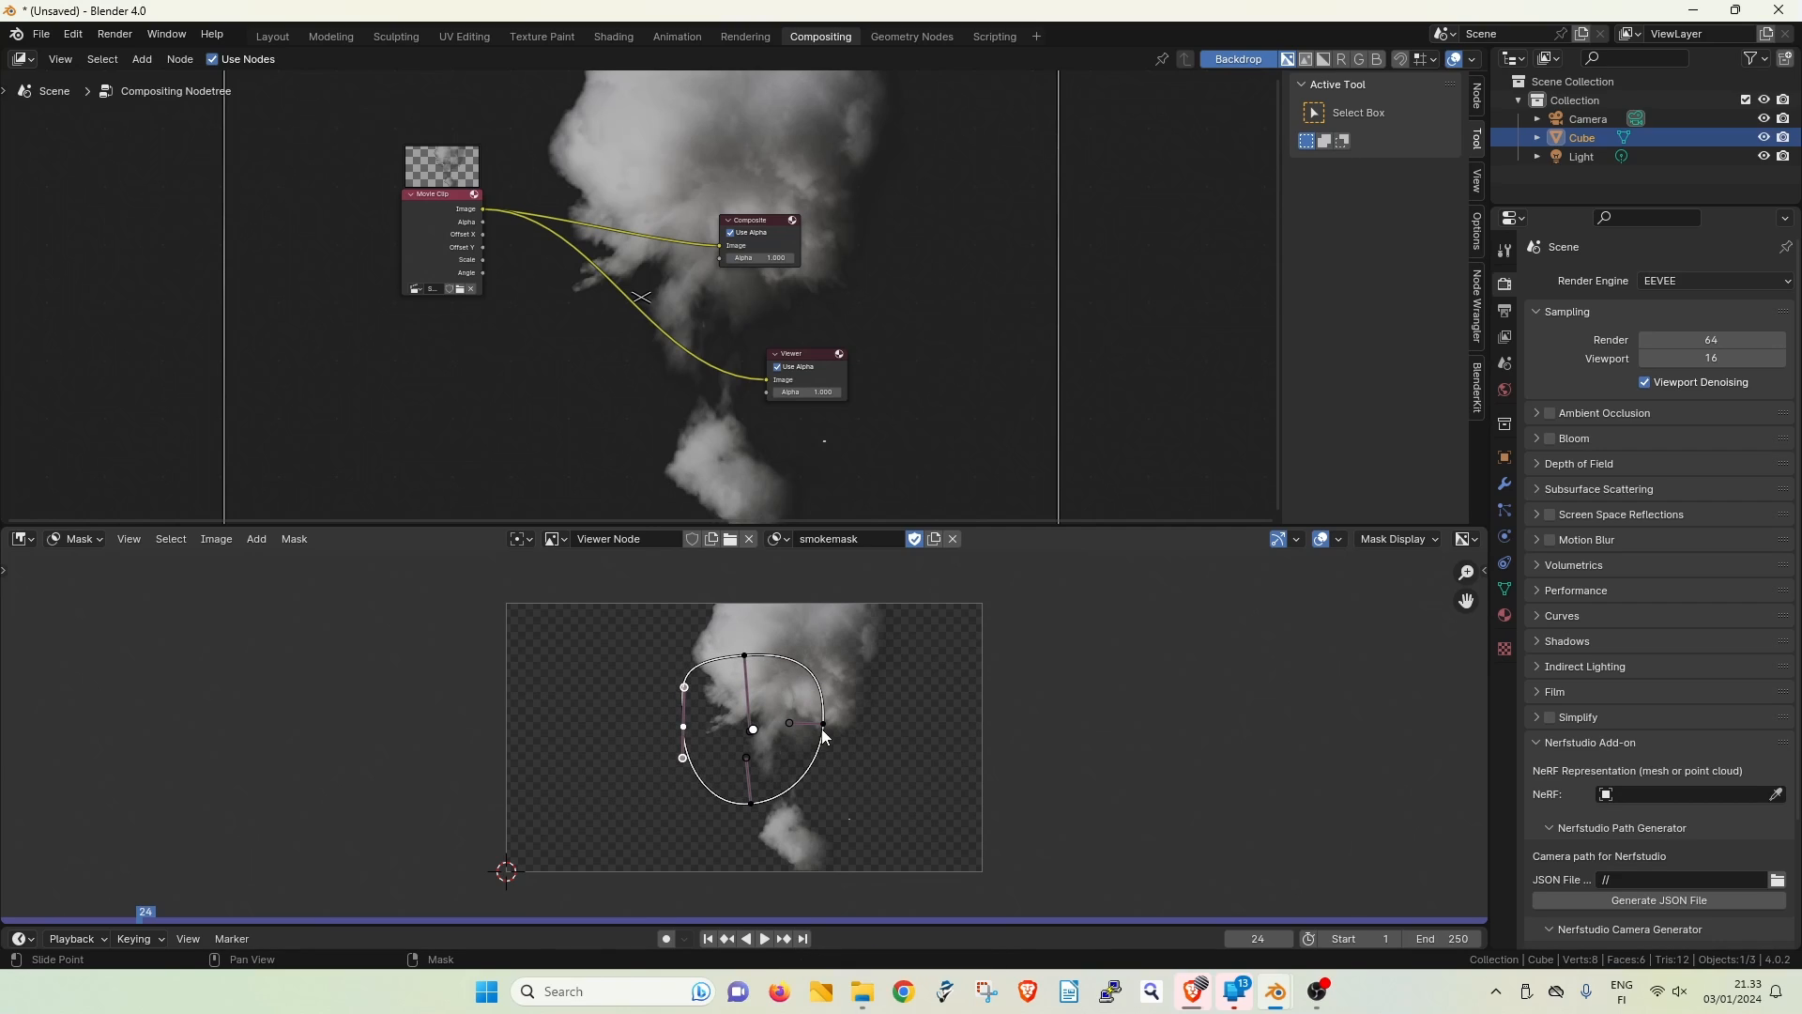
pyautogui.moveTo(824, 724); pyautogui.dragTo(818, 730)
# - Make room beside the Movie Clip node, add a Mask input node above, and connect its Mask output to the Viewer's Image input
pyautogui.moveTo(430, 190); pyautogui.dragTo(381, 206)
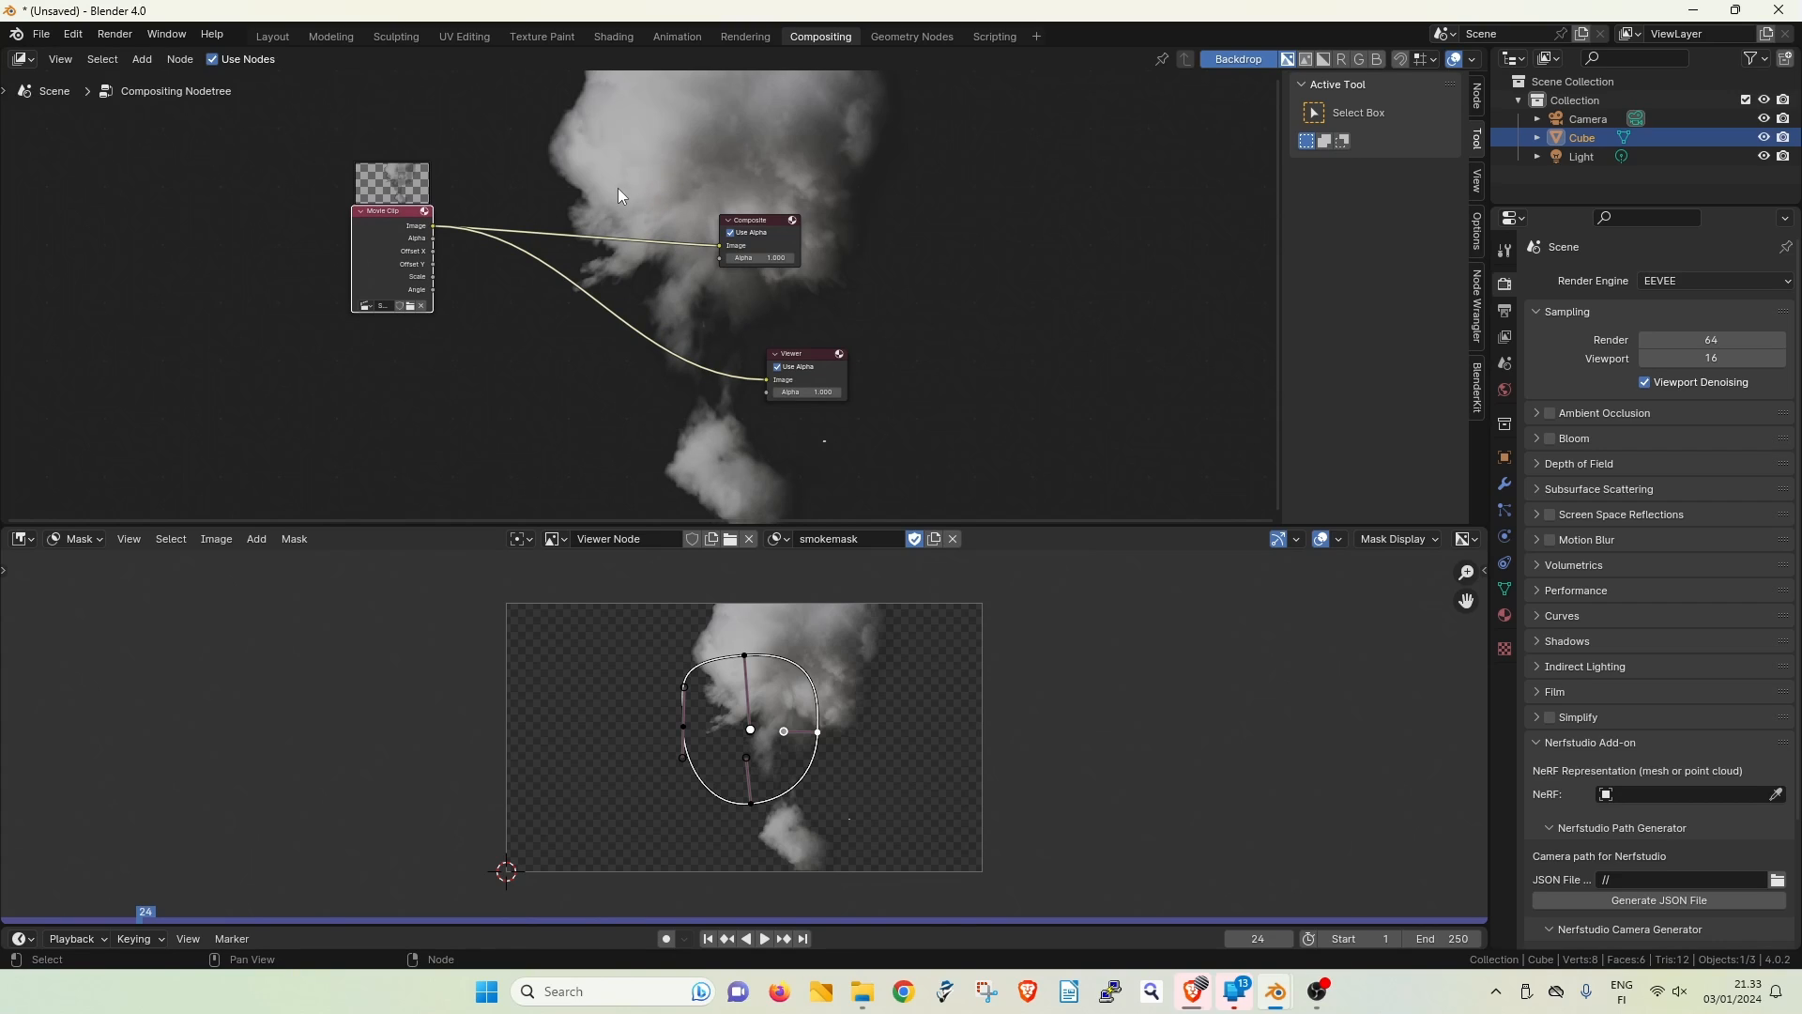
pyautogui.hotkey('shift', 'a')
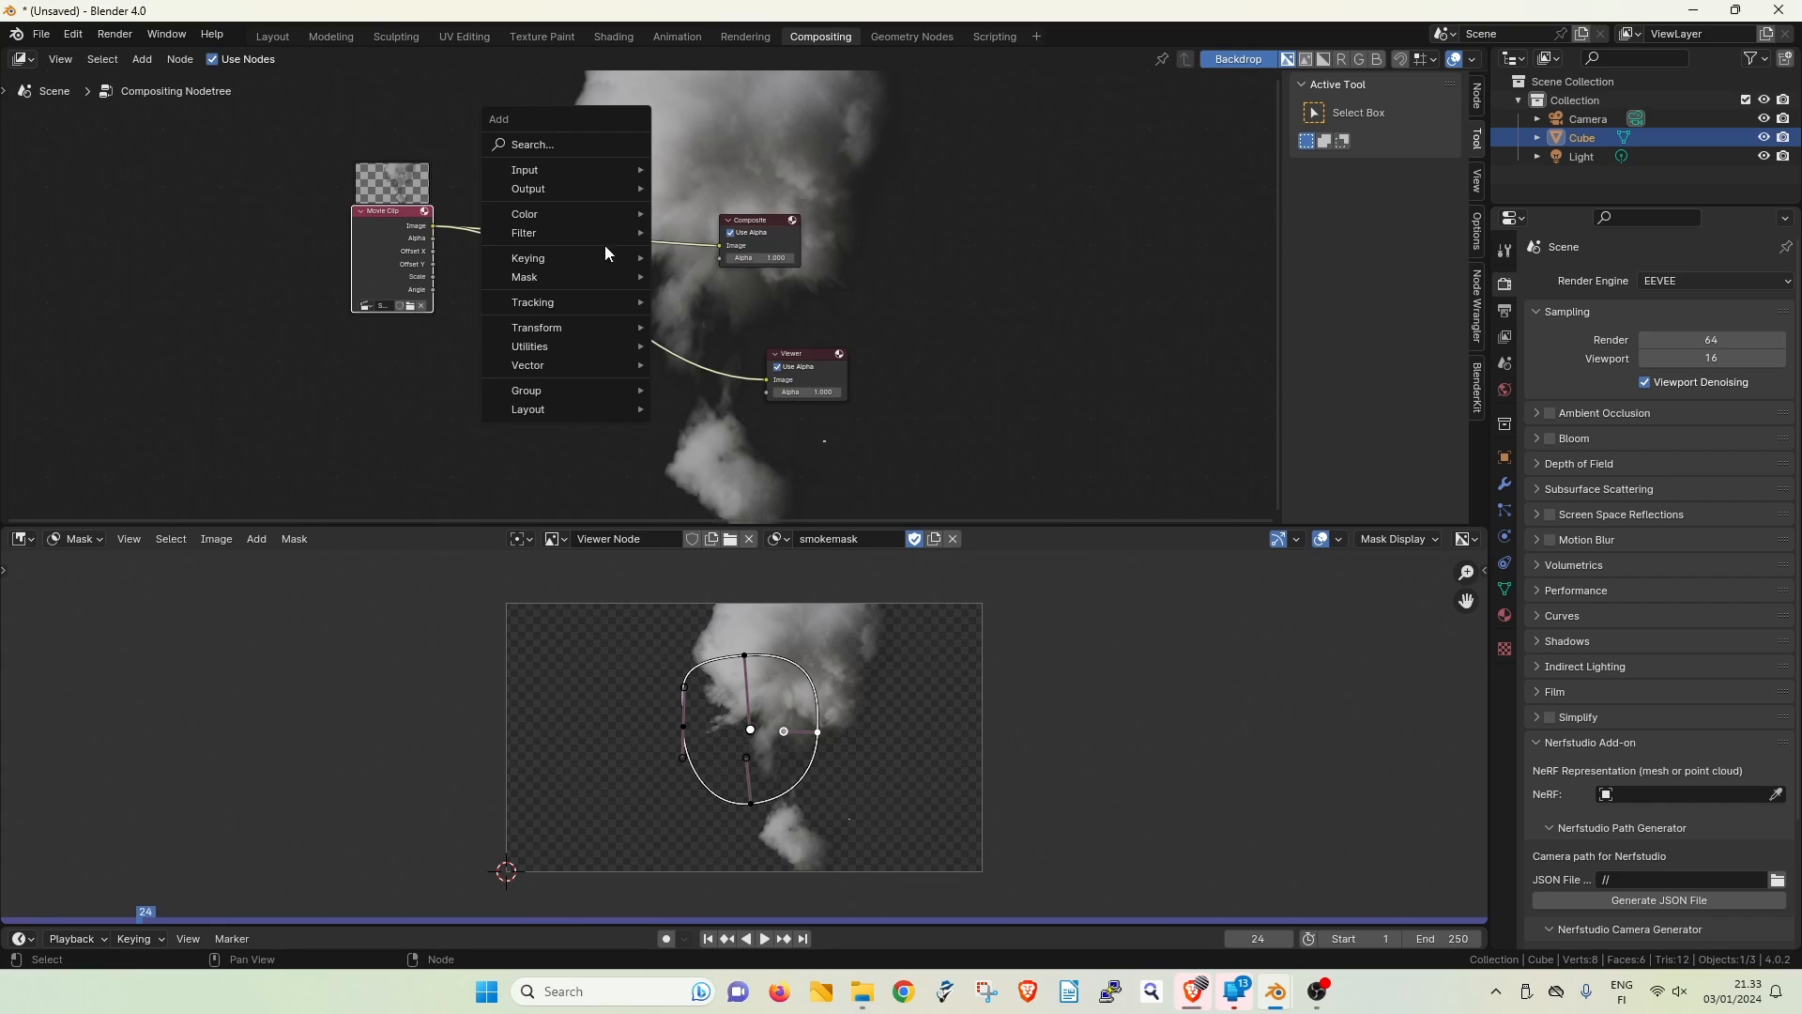
pyautogui.moveTo(604, 169)
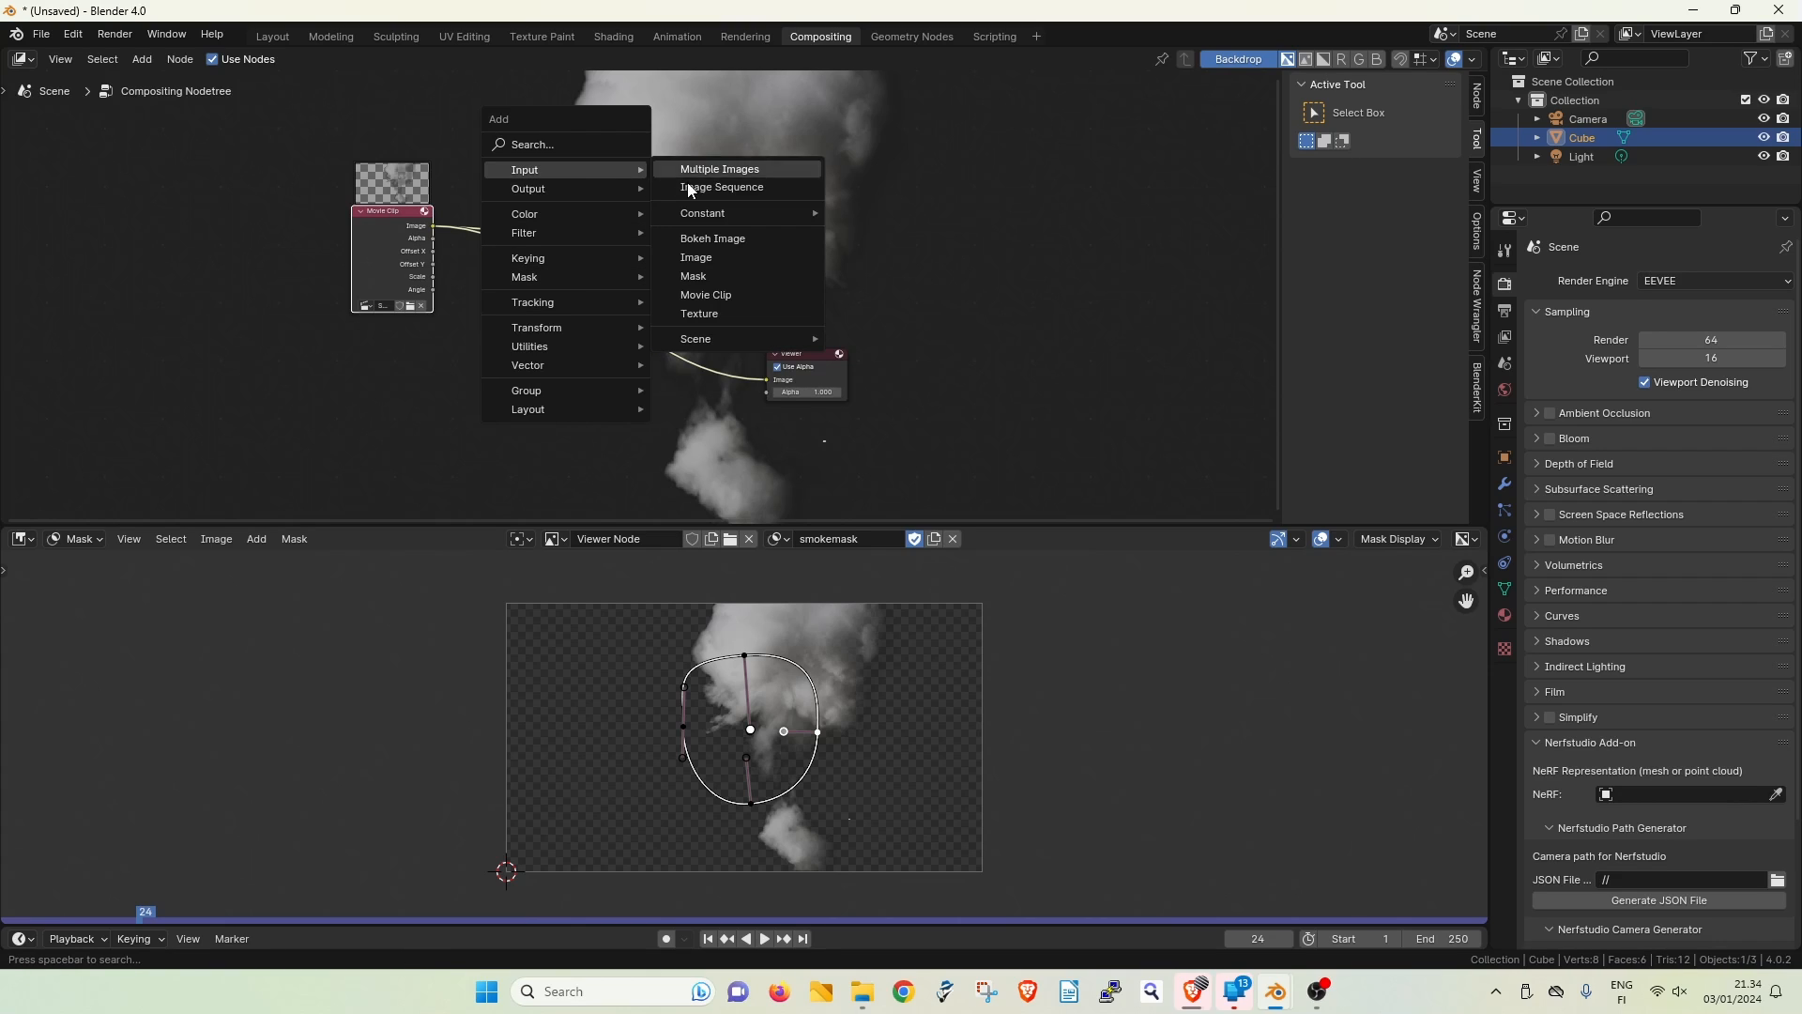
pyautogui.click(762, 274)
pyautogui.click(542, 118)
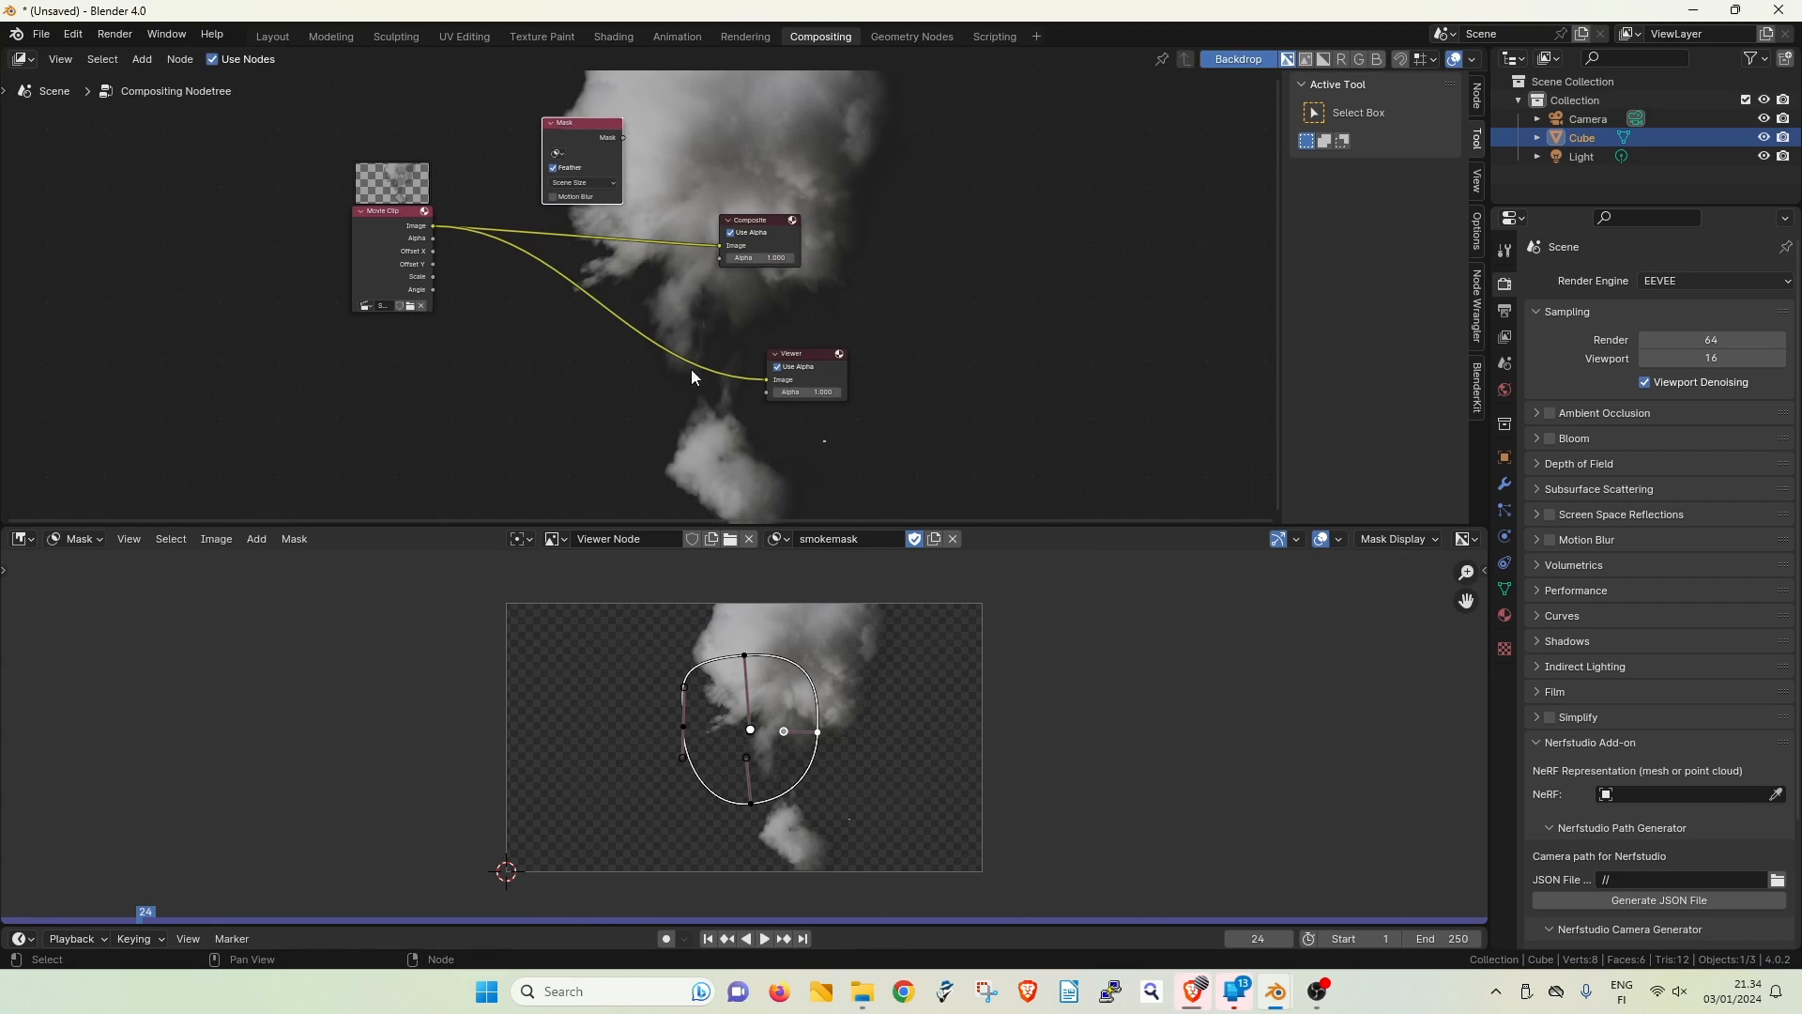
pyautogui.moveTo(621, 138); pyautogui.dragTo(765, 382)
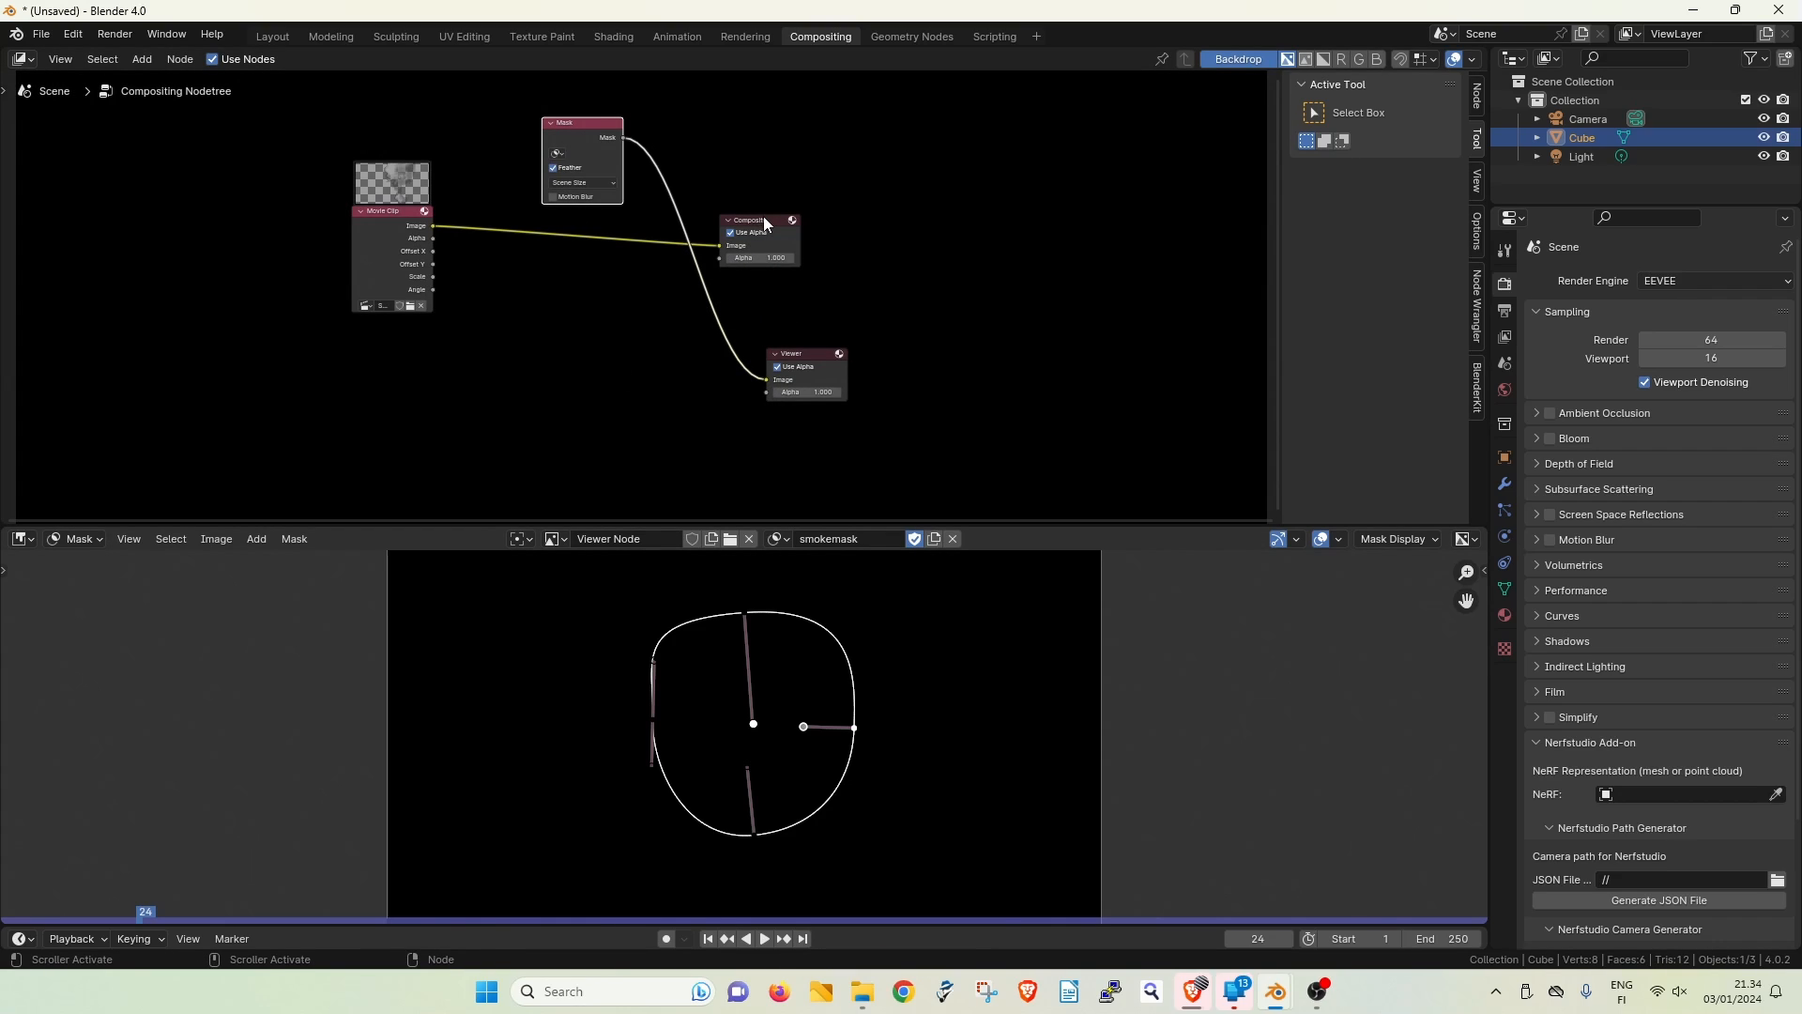
# - Assign smokemask to the Mask node and nudge the Composite node up slightly
pyautogui.moveTo(763, 220); pyautogui.dragTo(769, 219)
pyautogui.scroll(-1, 635, 290)
pyautogui.click(570, 157)
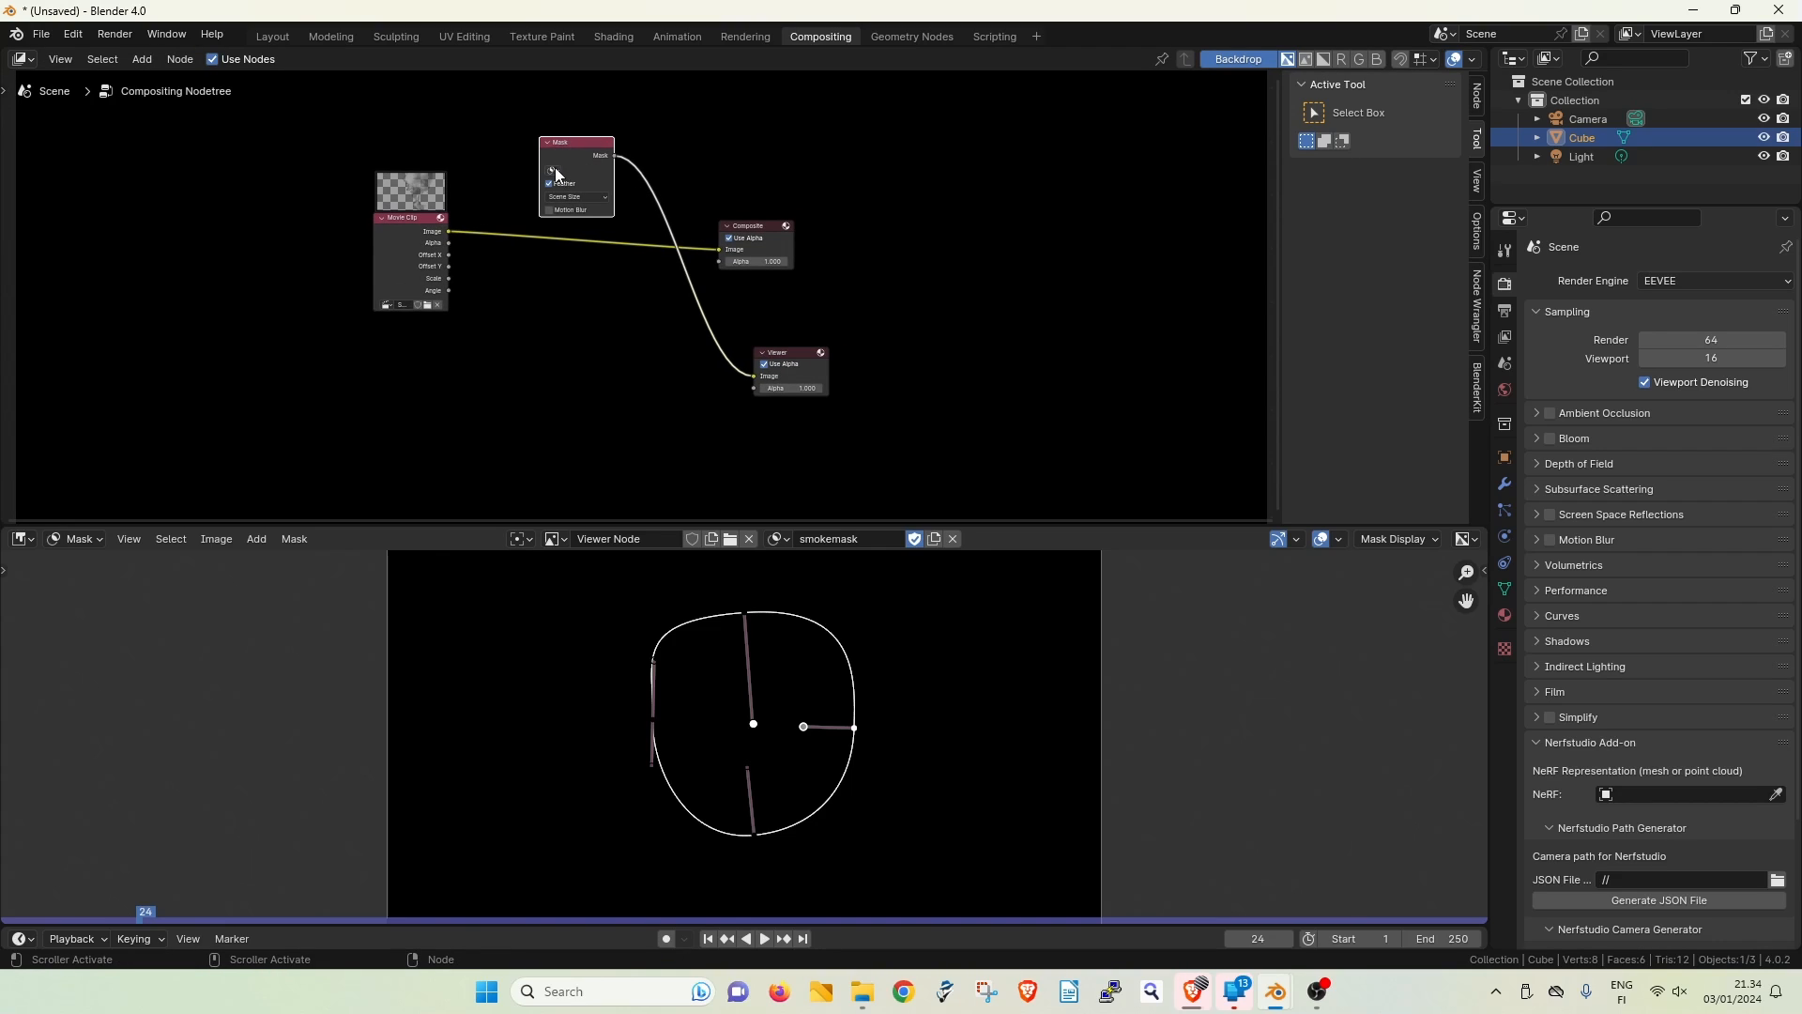
pyautogui.click(554, 169)
pyautogui.click(570, 192)
pyautogui.moveTo(751, 229); pyautogui.dragTo(751, 222)
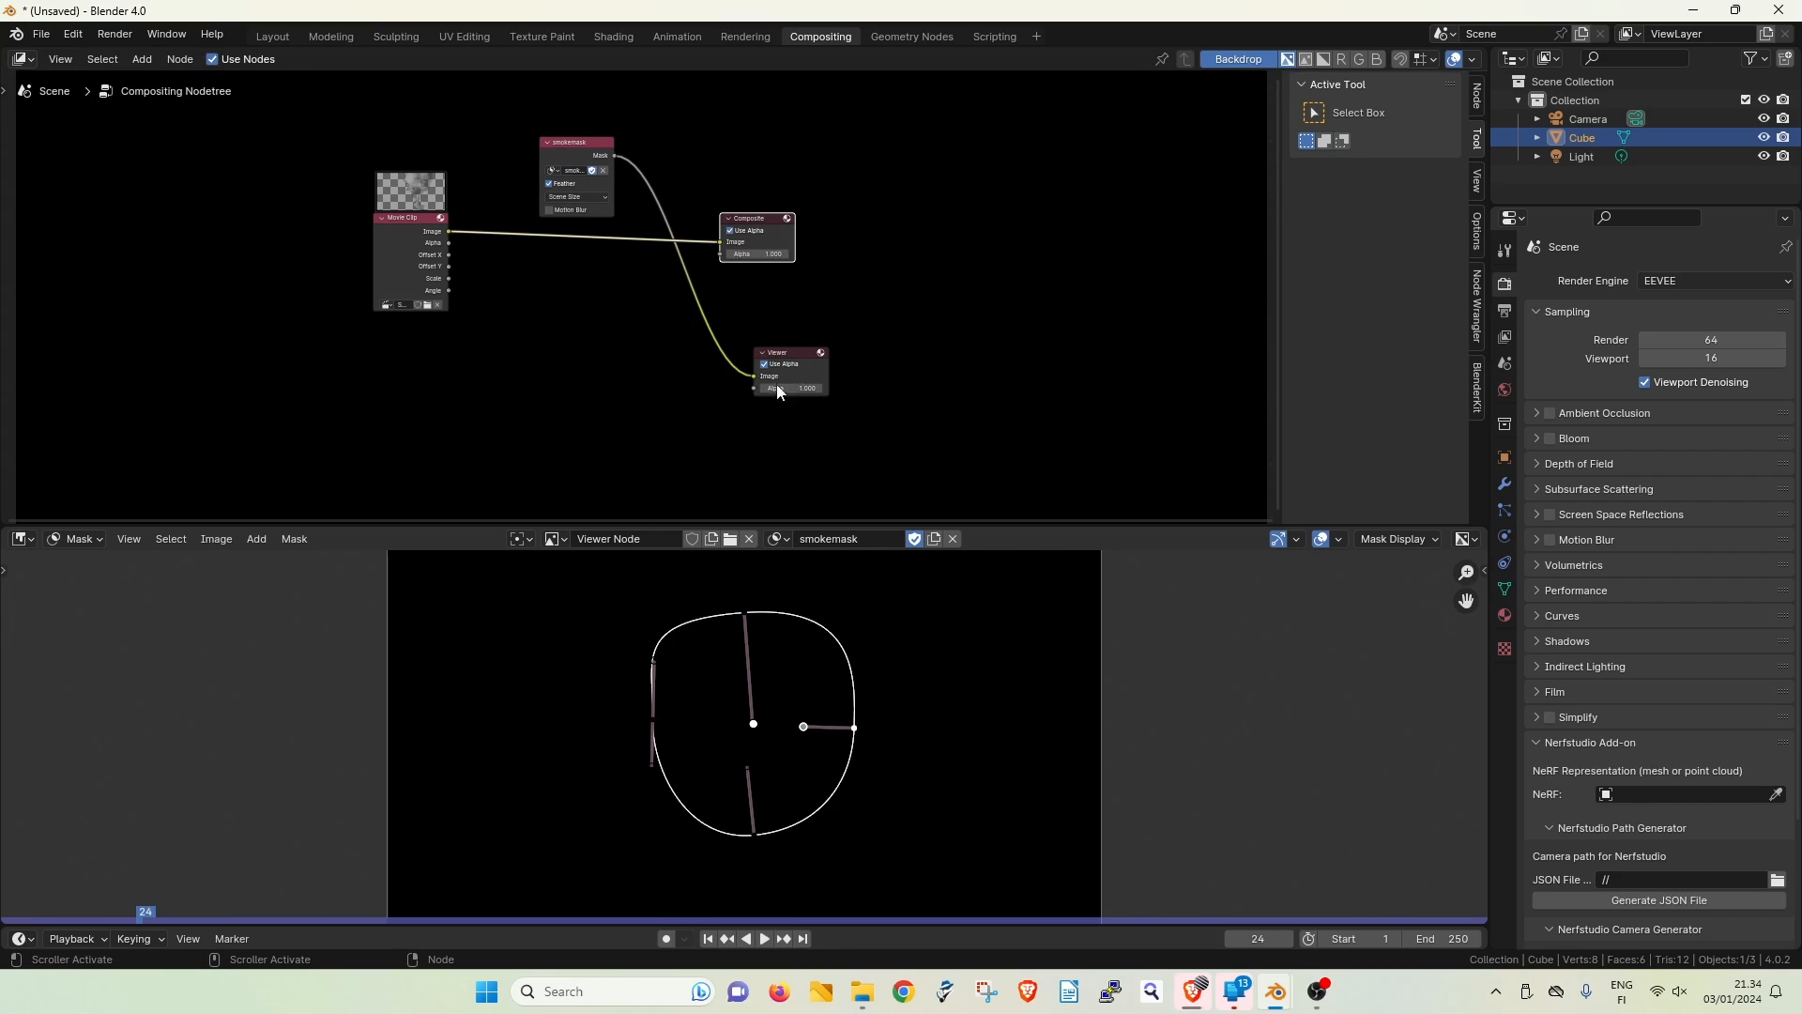
pyautogui.moveTo(755, 378)
pyautogui.mouseDown()
pyautogui.moveTo(712, 357)
pyautogui.moveTo(757, 375)
pyautogui.mouseUp()
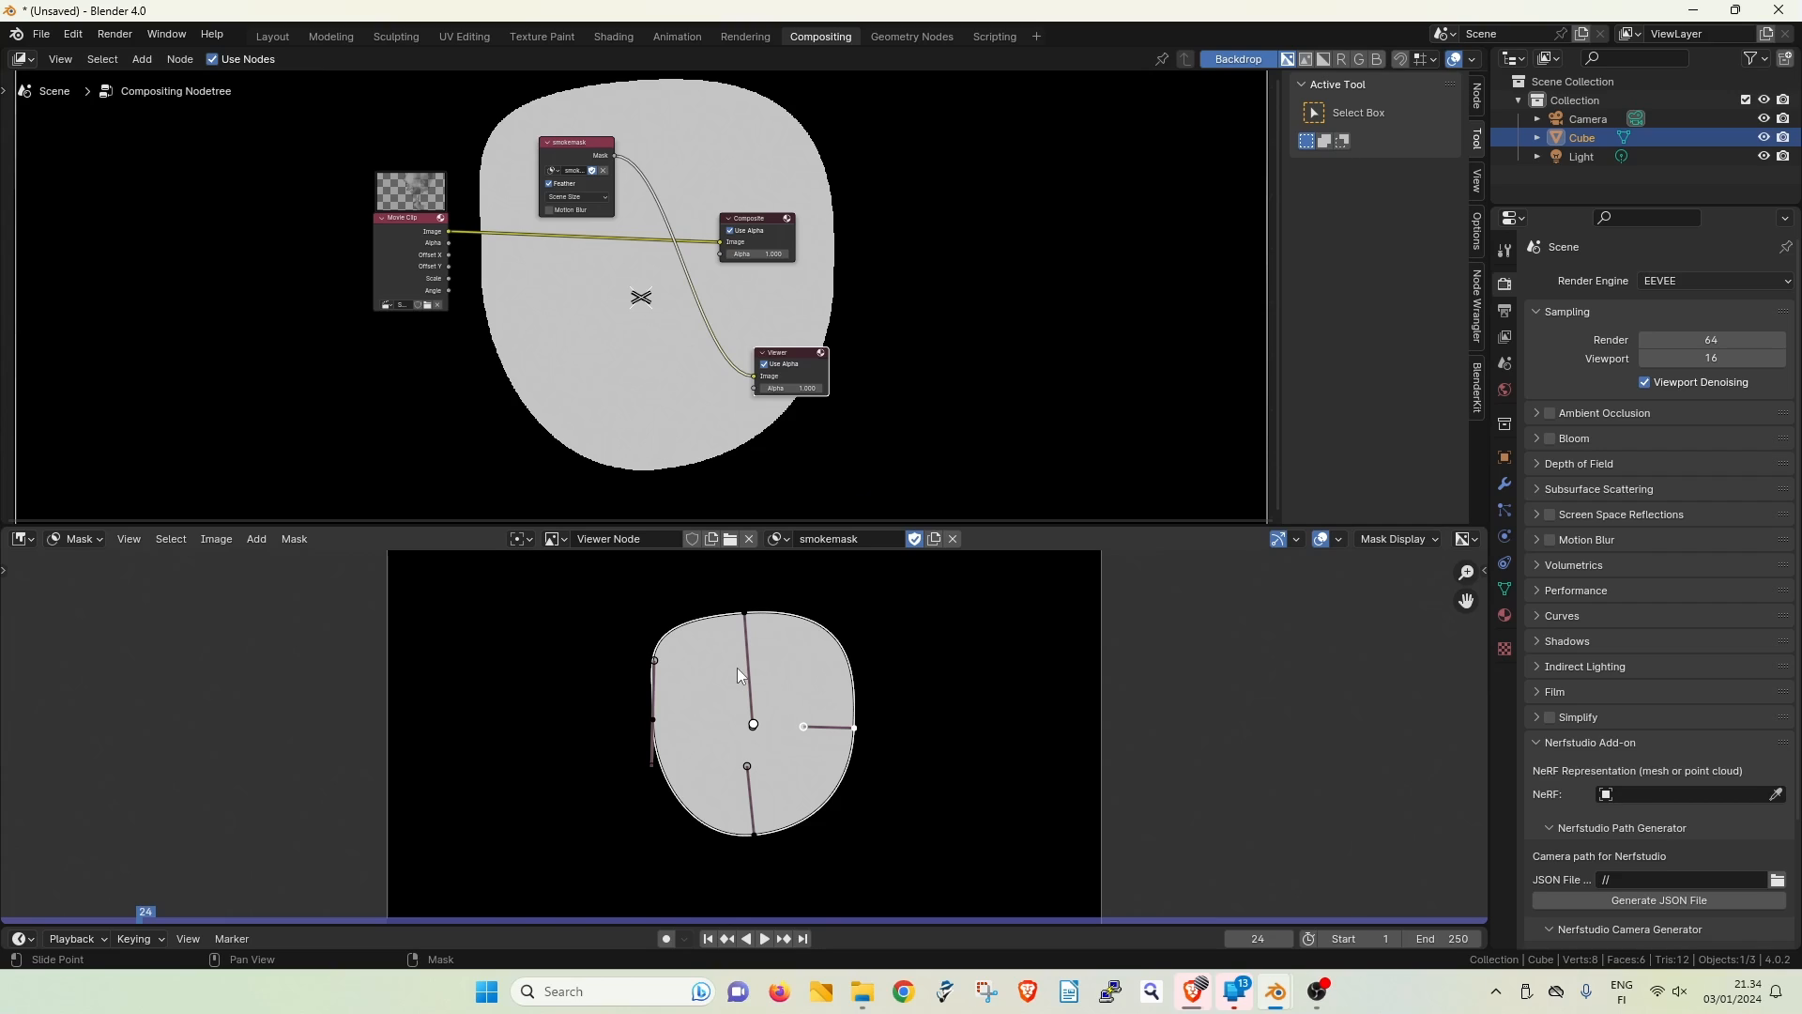
# - Add feather to all mask points and switch the spline direction so the feather falls outside the shape
pyautogui.press('a')
pyautogui.hotkey('alt', 's')
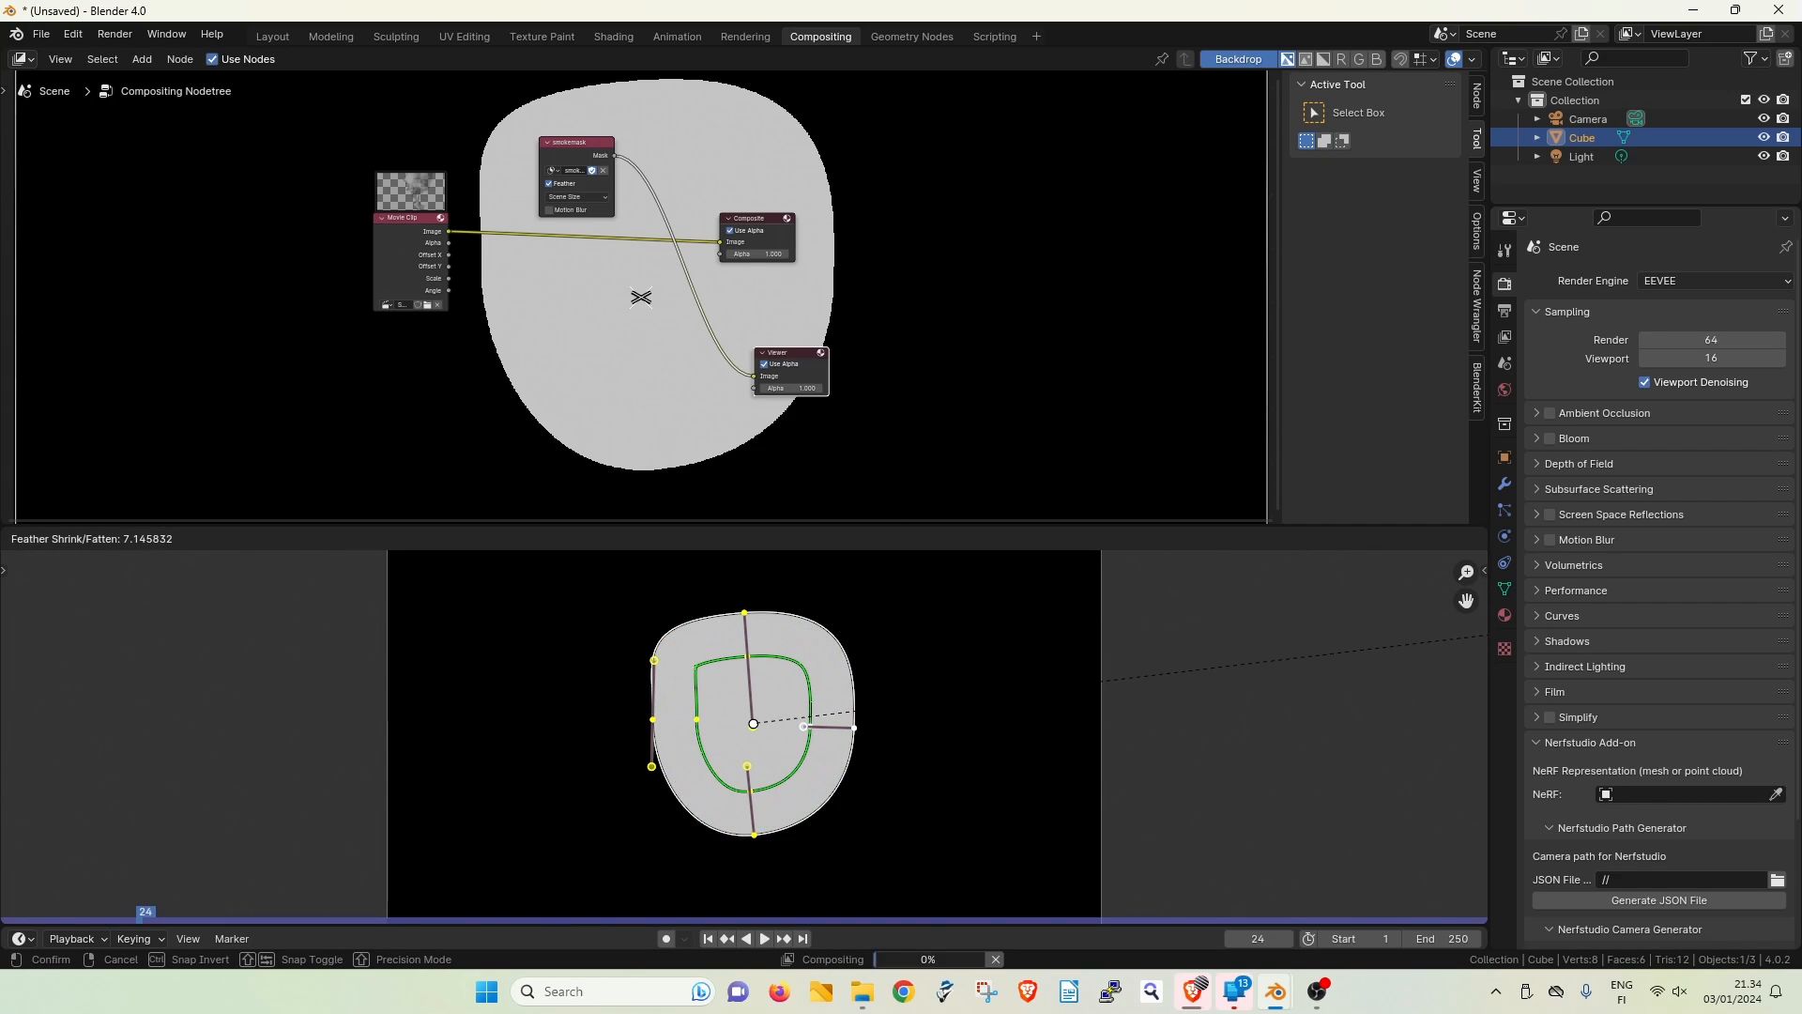
pyautogui.click(469, 595)
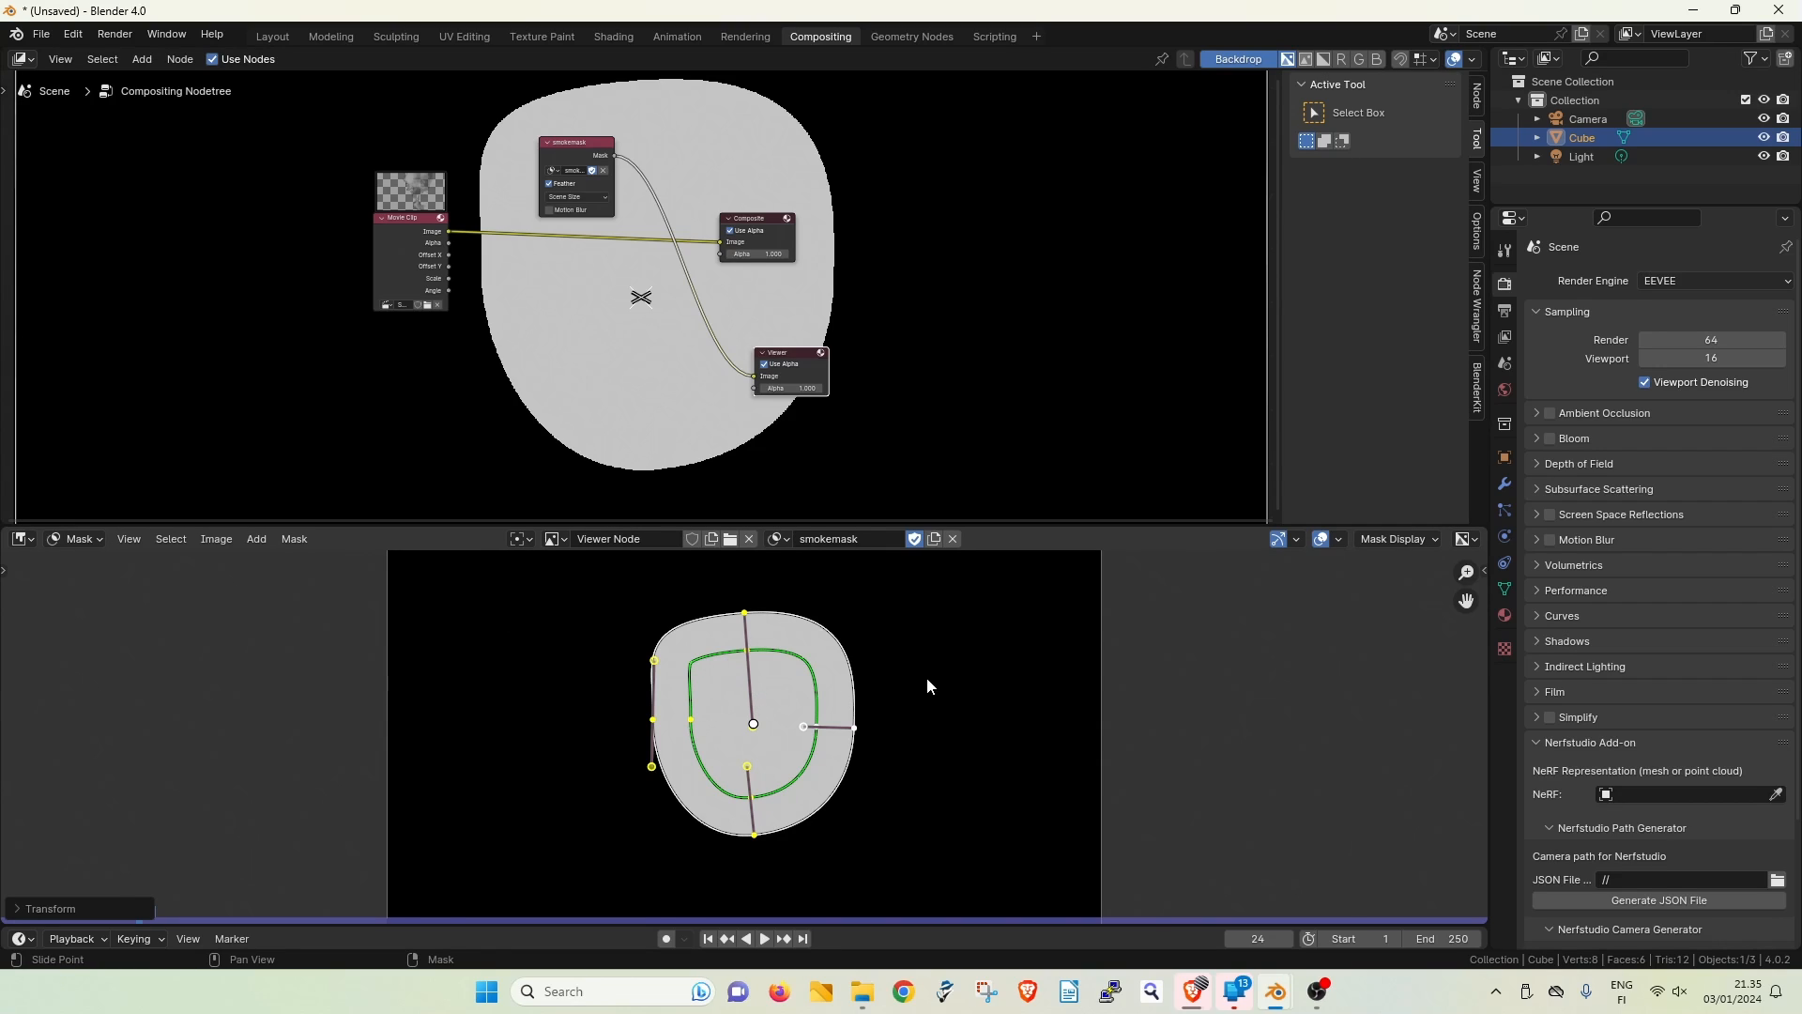
pyautogui.click(302, 539)
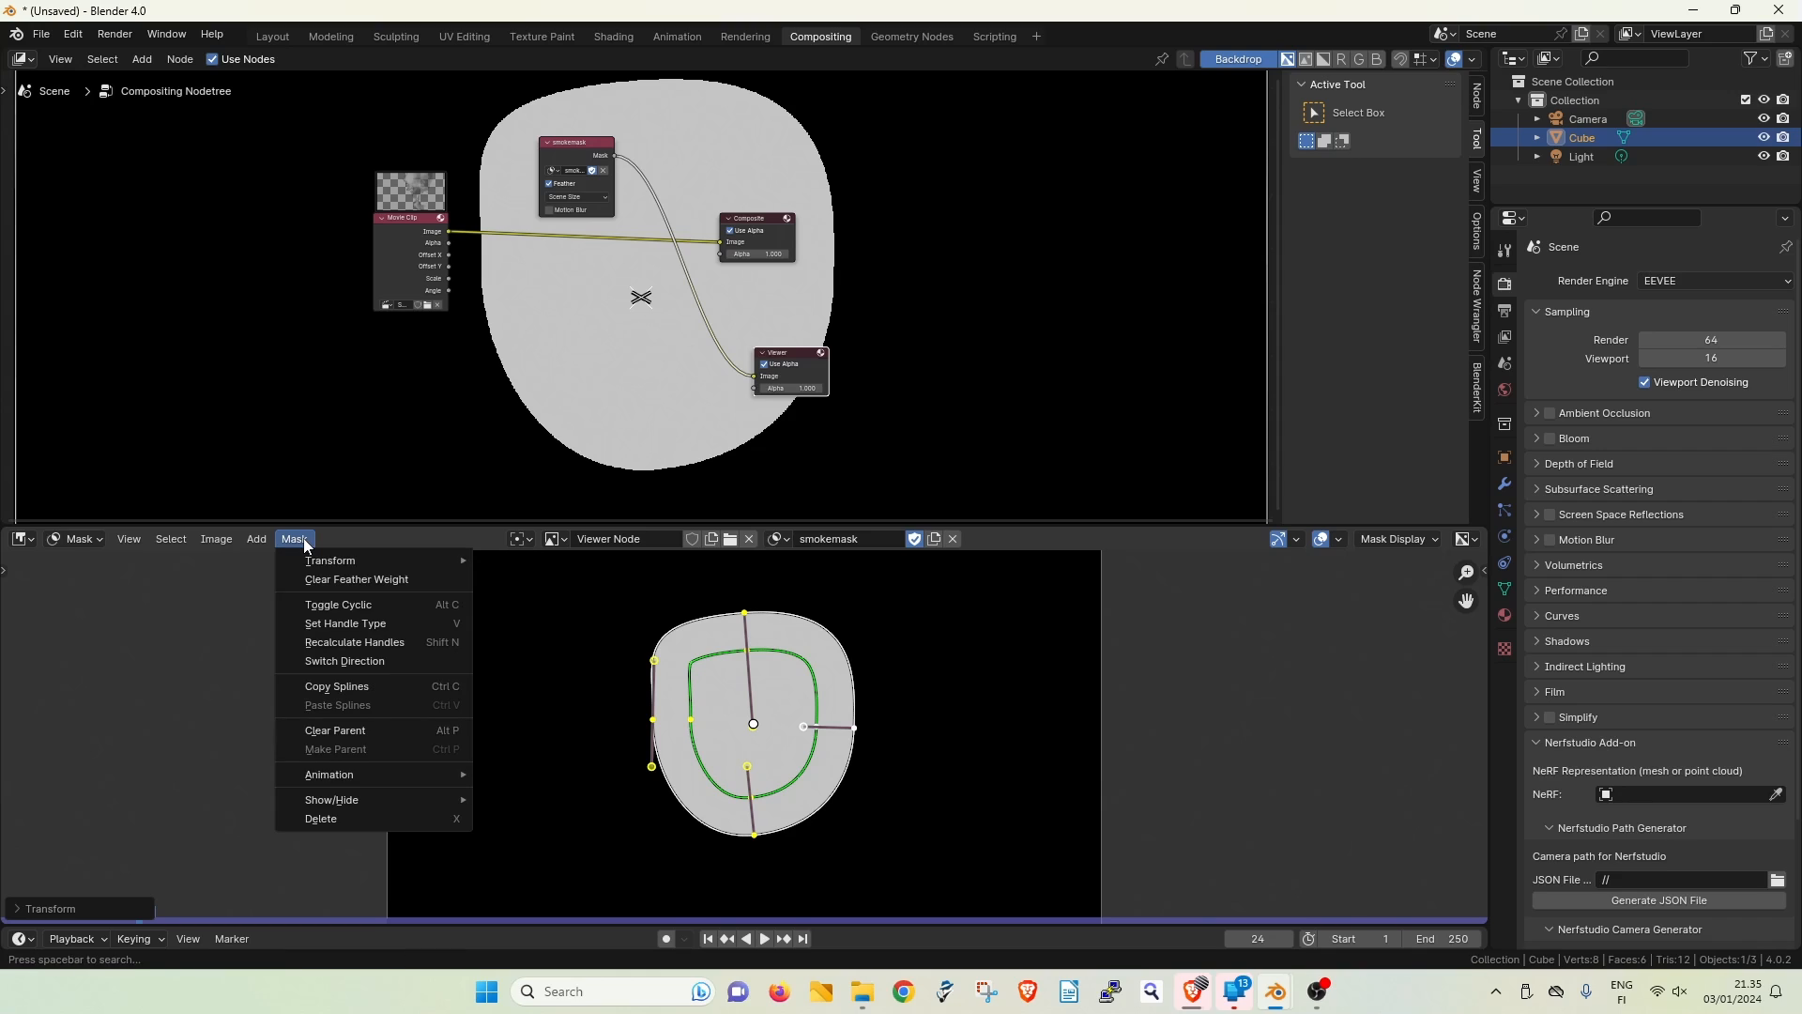
pyautogui.click(364, 660)
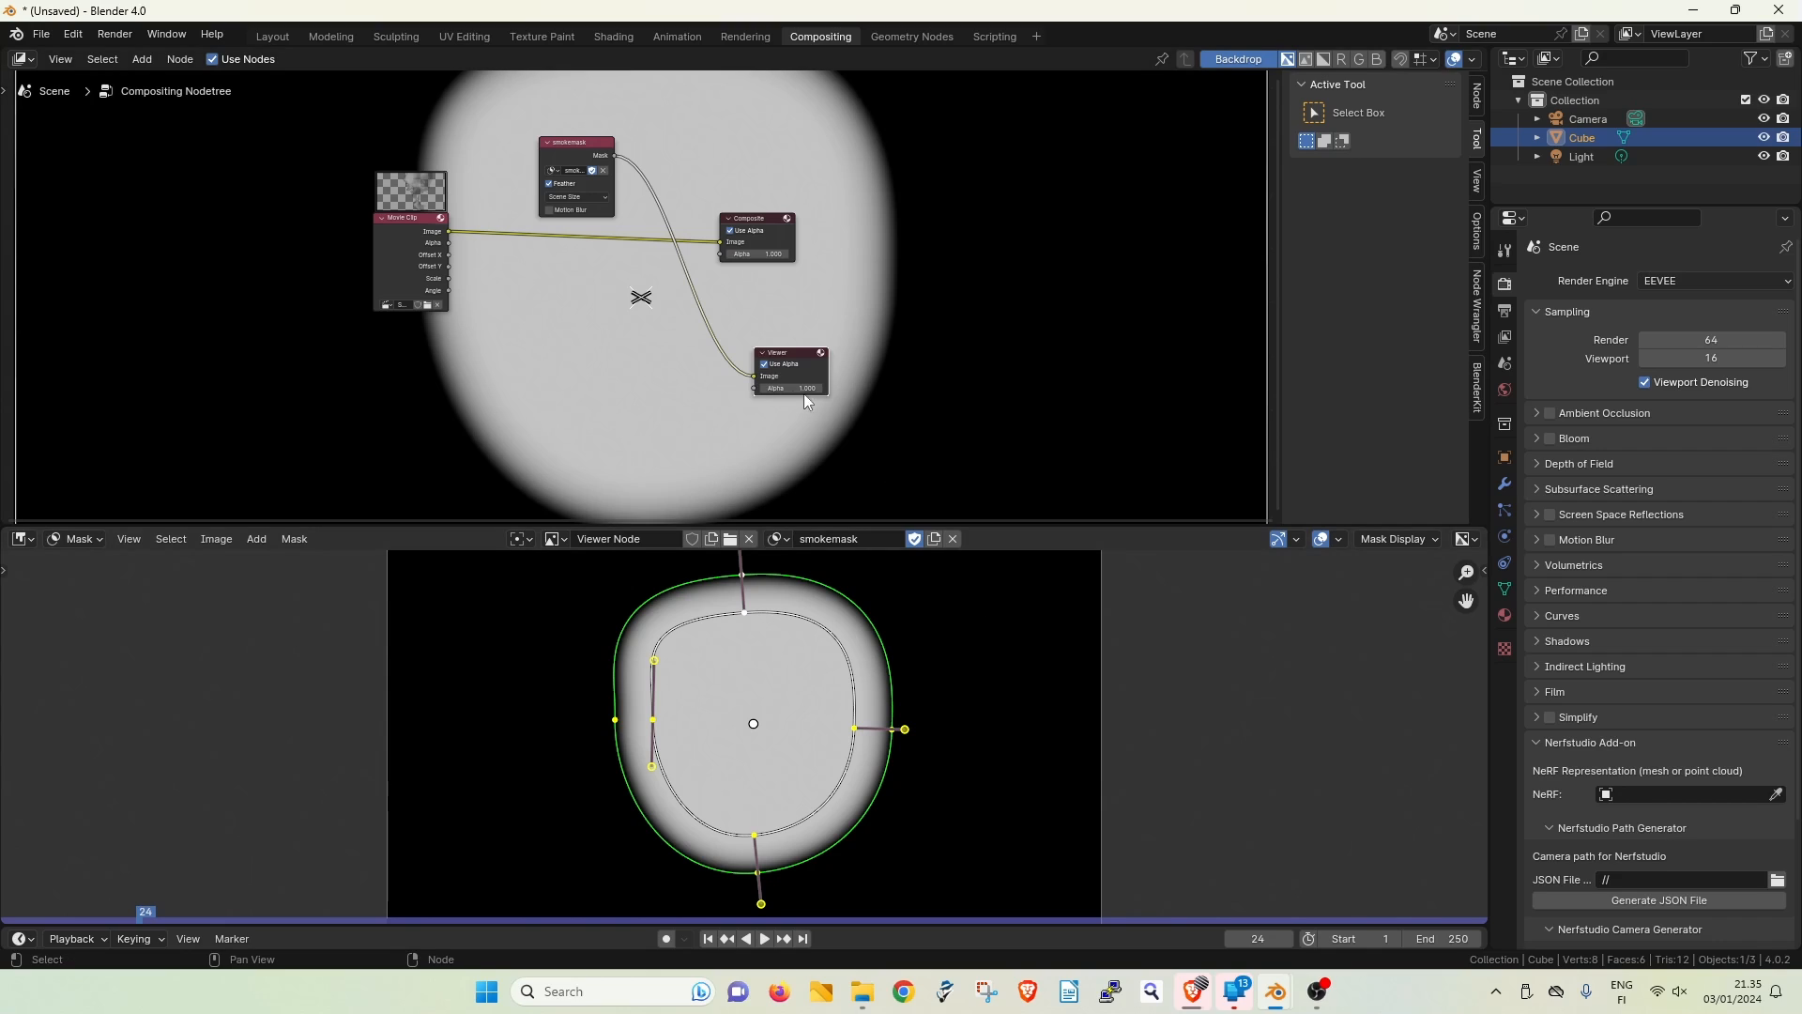
# - Widen the feather outward at the mask's left point and scale the whole mask down to about half its size
pyautogui.moveTo(652, 722); pyautogui.dragTo(524, 718)
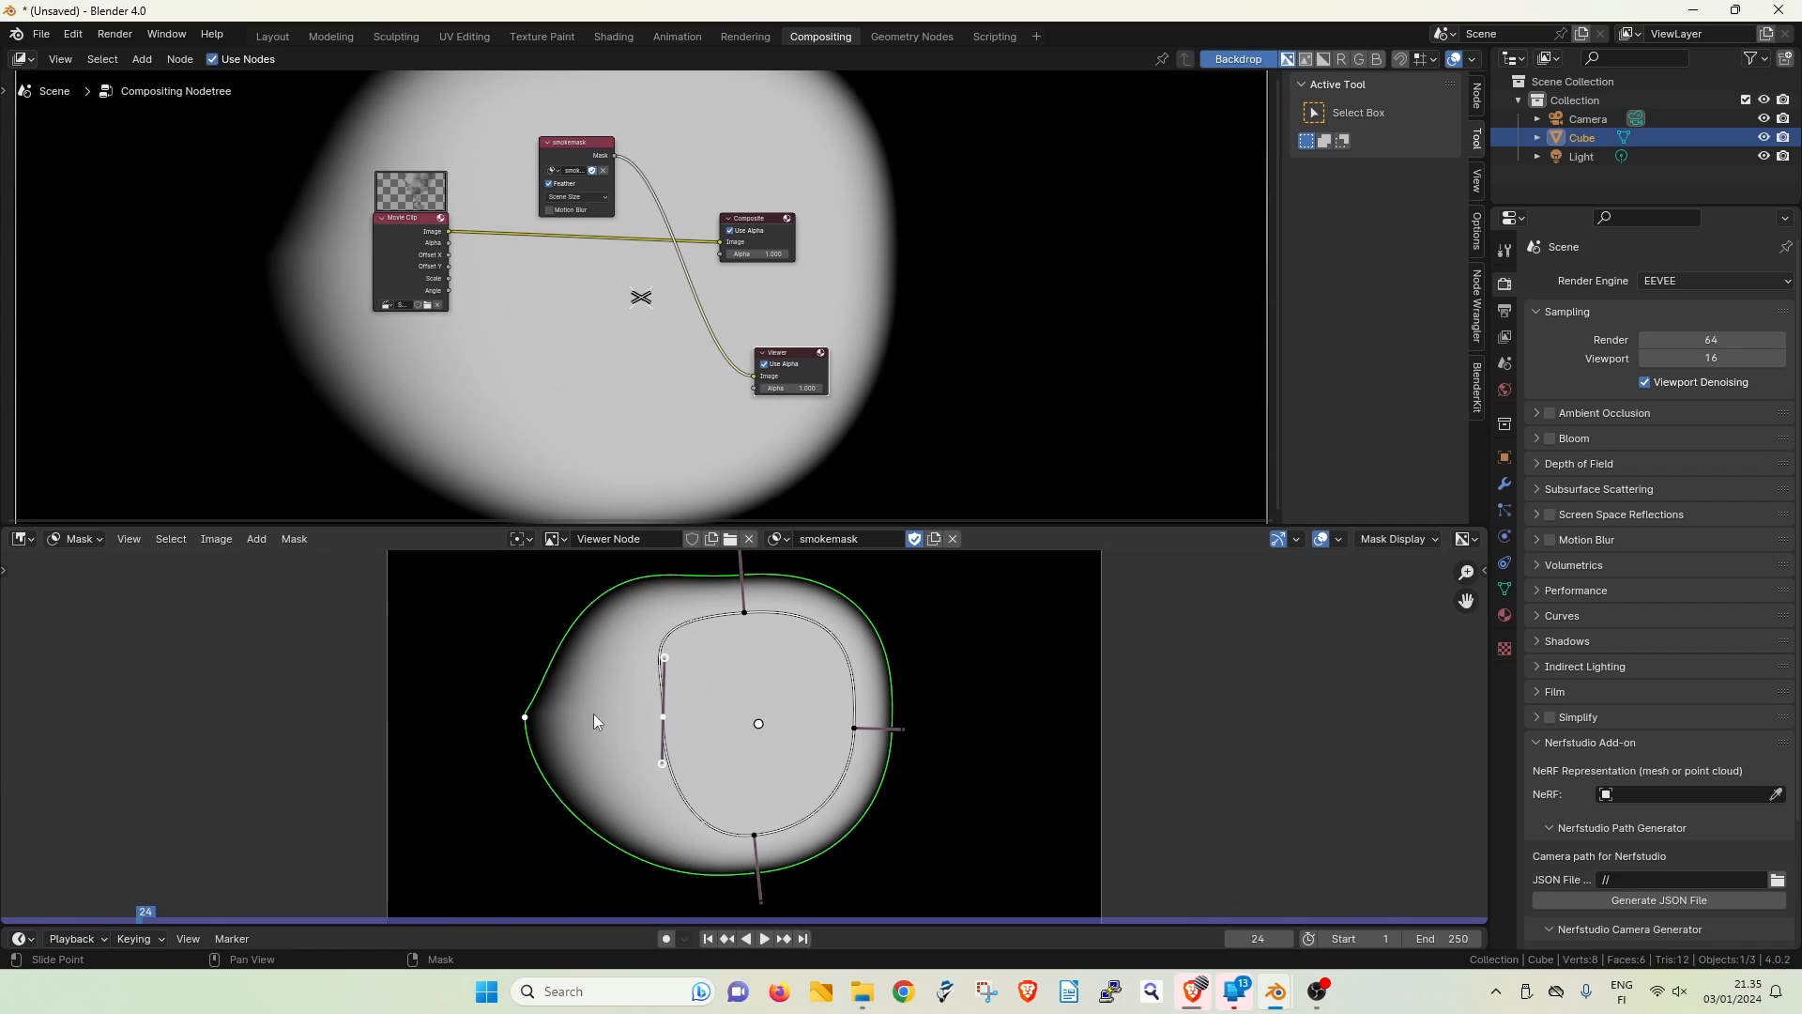
pyautogui.moveTo(520, 716); pyautogui.dragTo(571, 718)
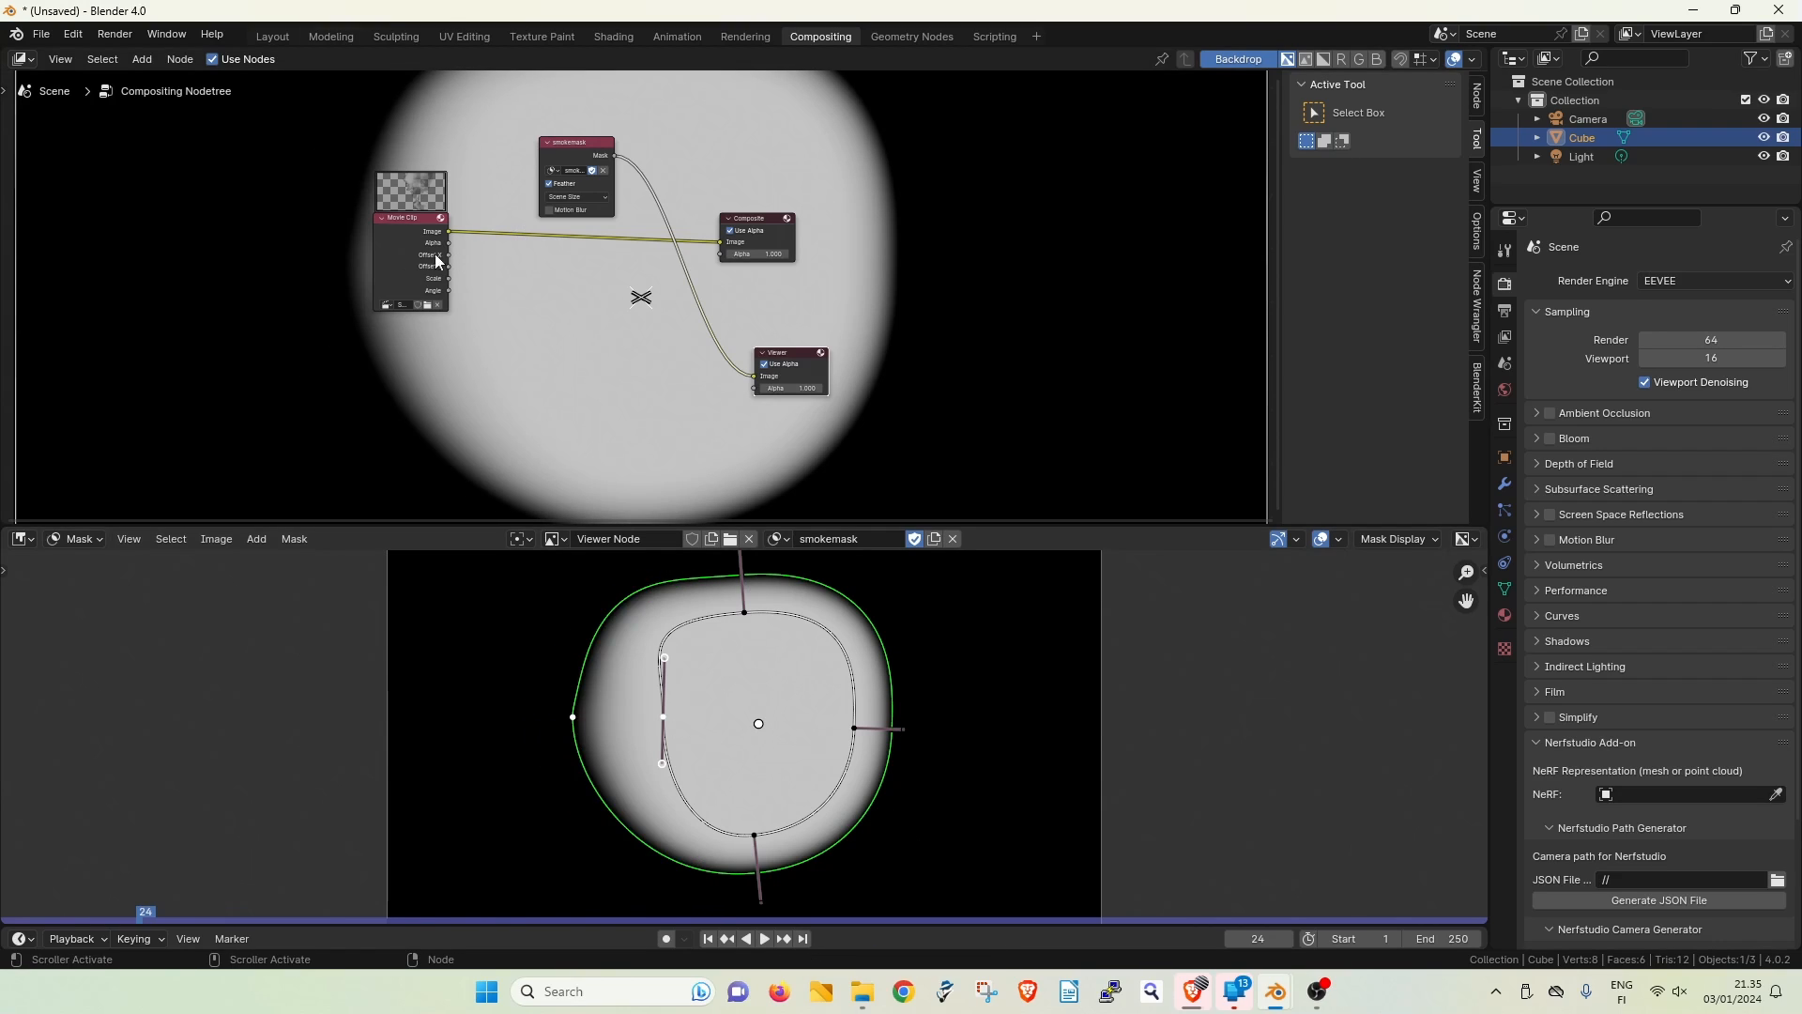
pyautogui.scroll(-2, 908, 787)
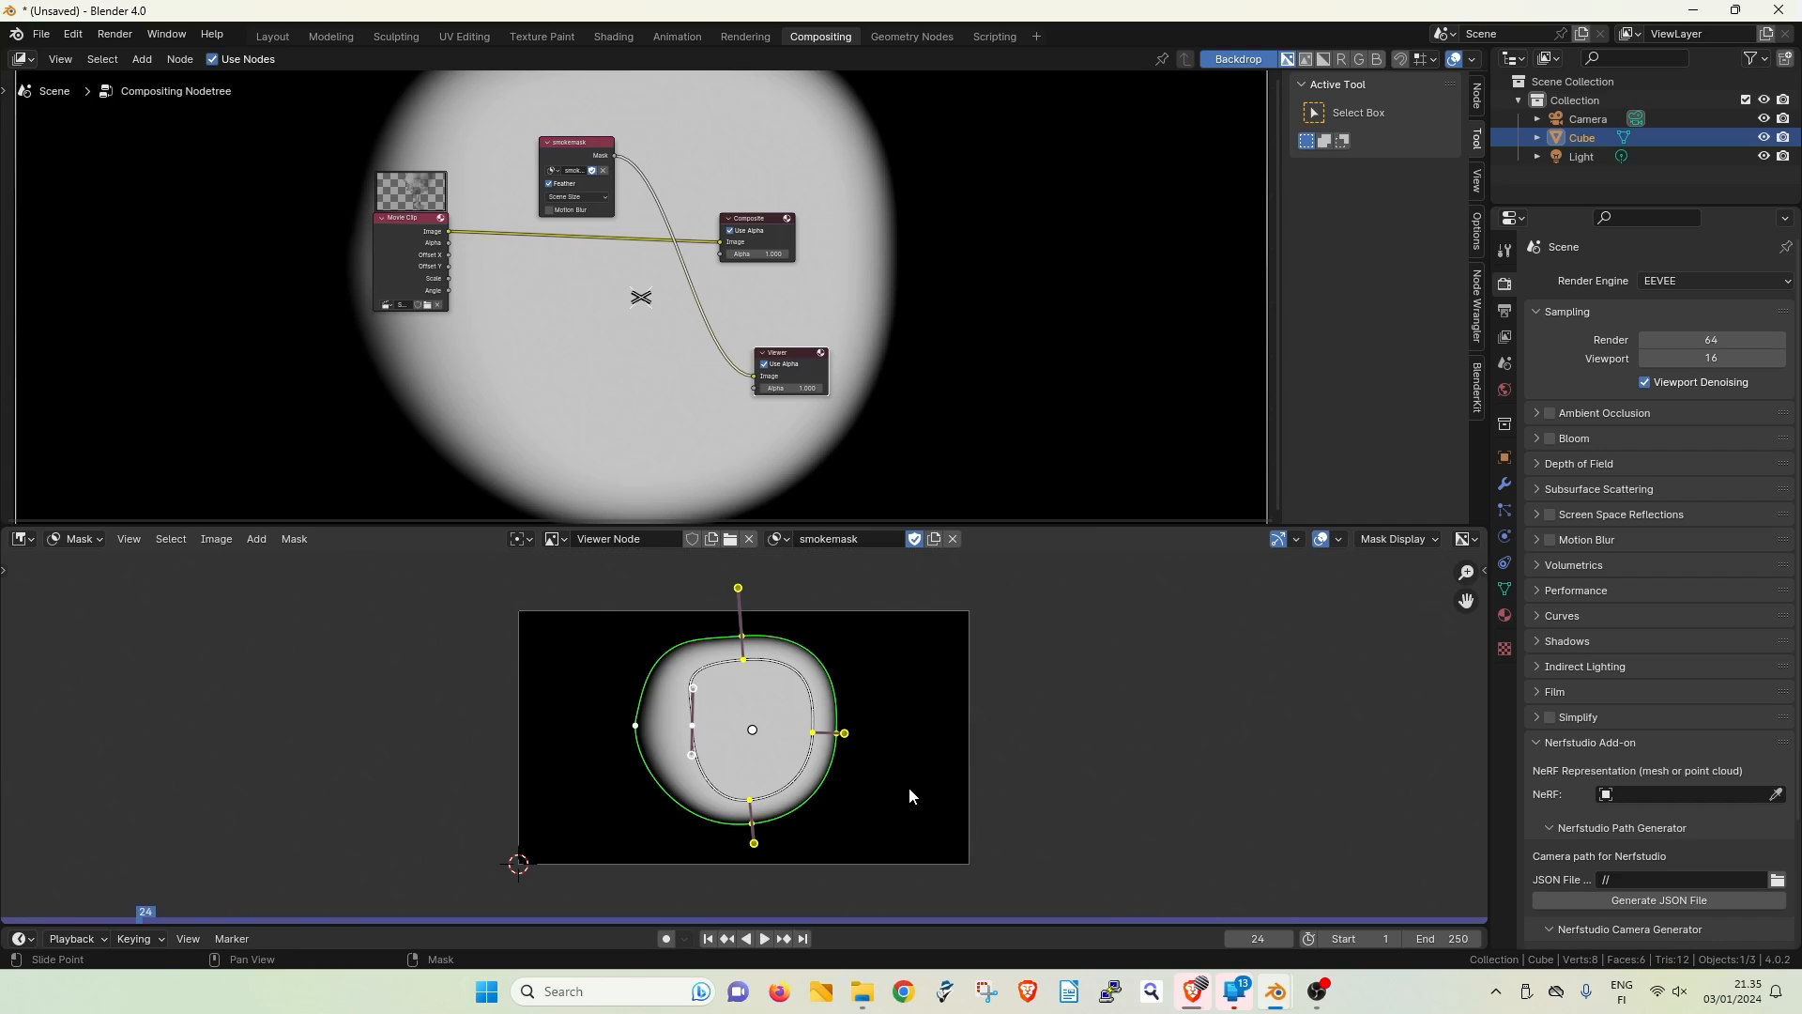
pyautogui.press('s')
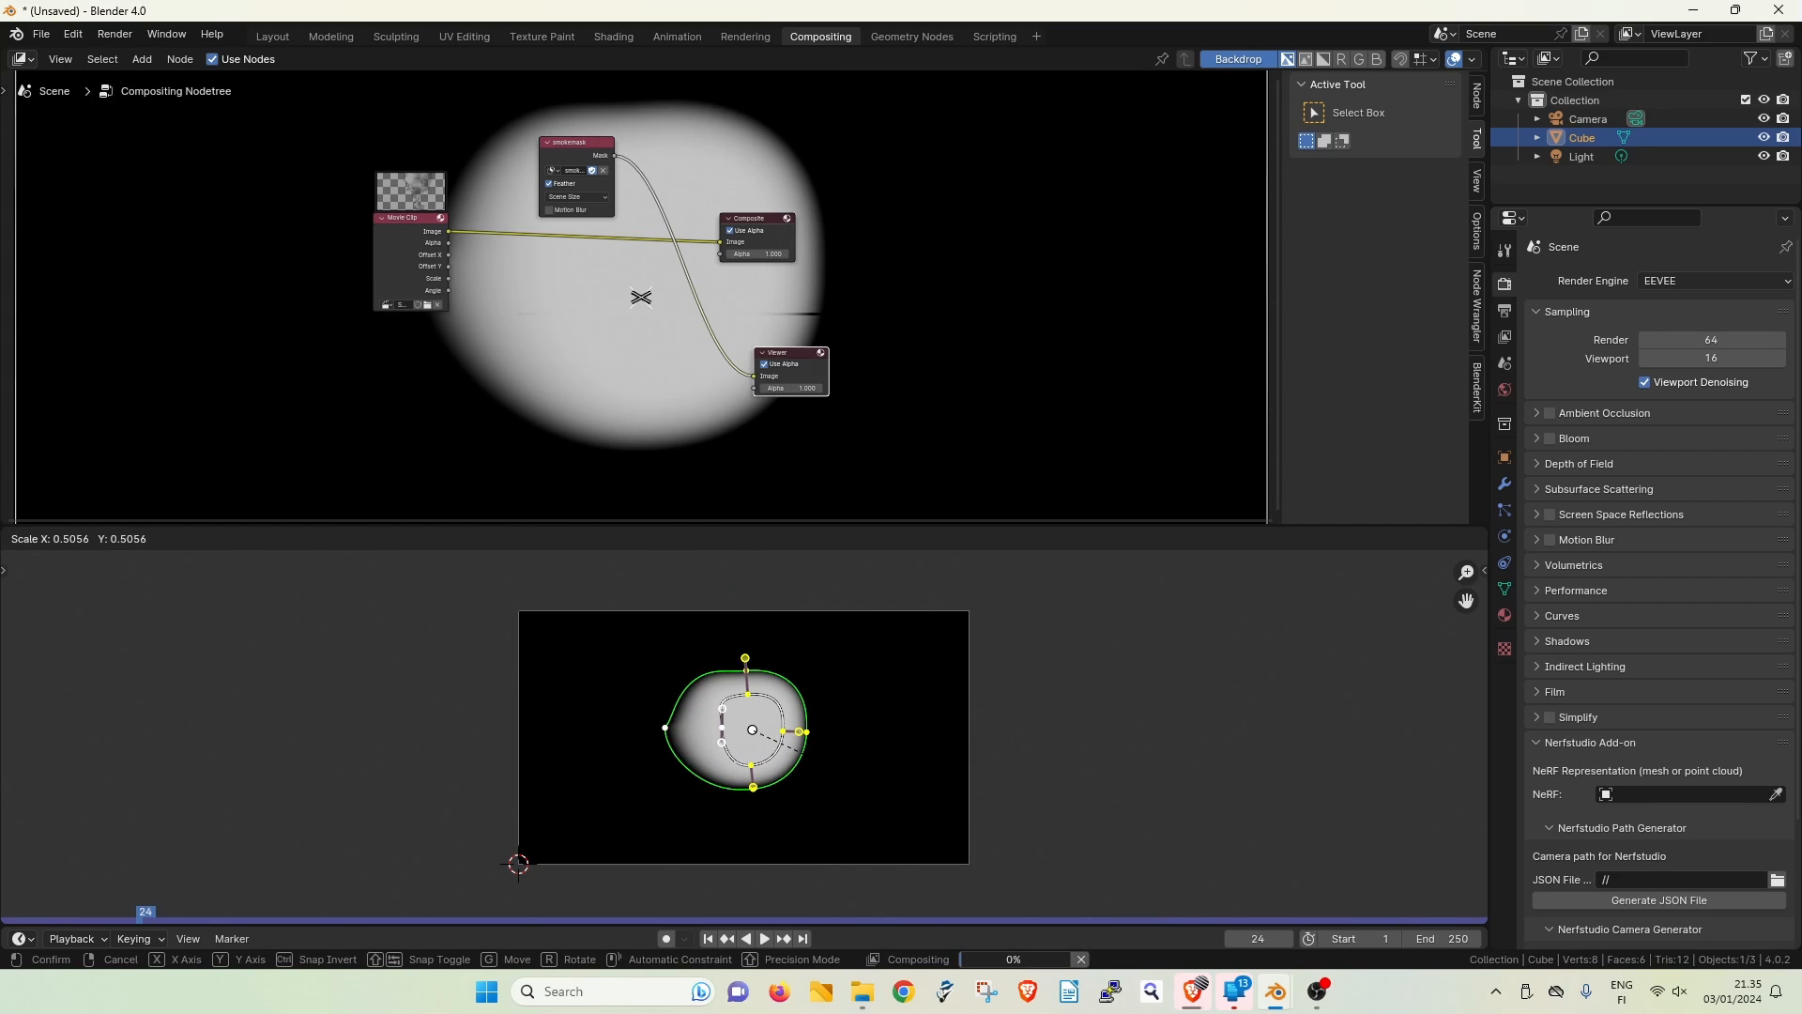
pyautogui.click(864, 758)
pyautogui.scroll(1, 880, 768)
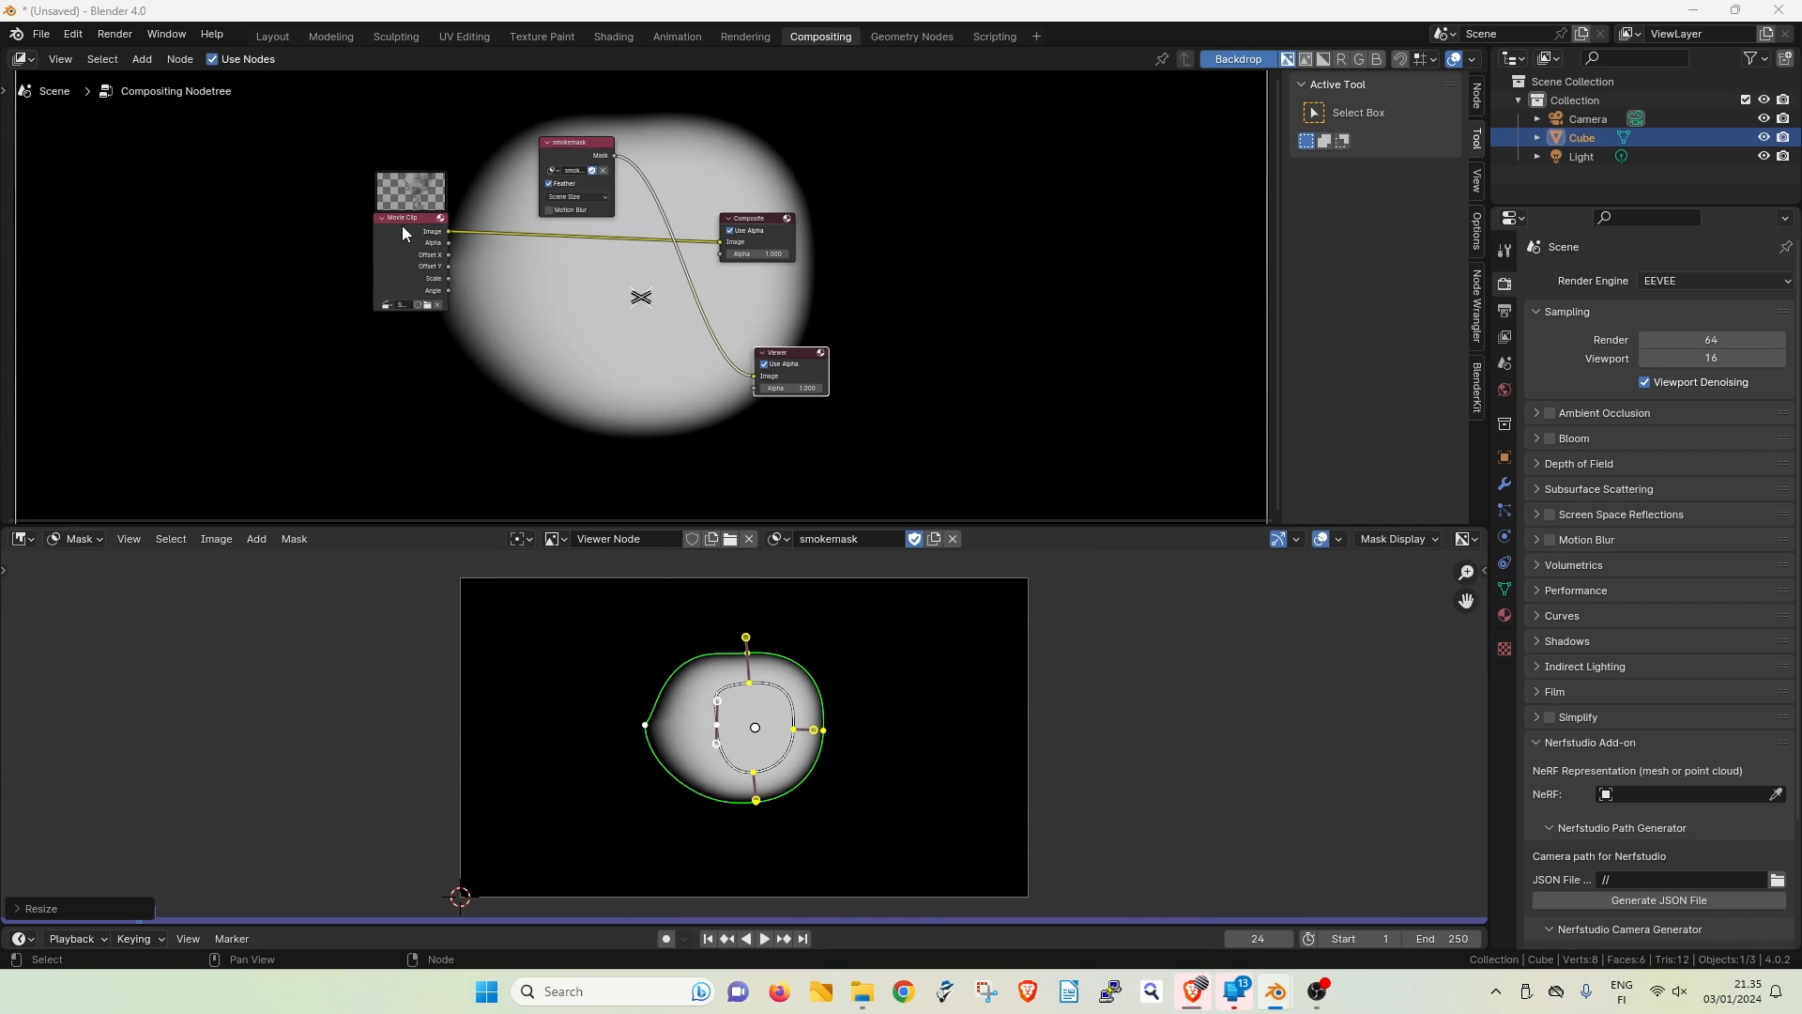
# - Move the Movie Clip node aside, insert an RGB Curves node after it, and connect the curves output to the Viewer
pyautogui.moveTo(390, 222); pyautogui.dragTo(232, 253)
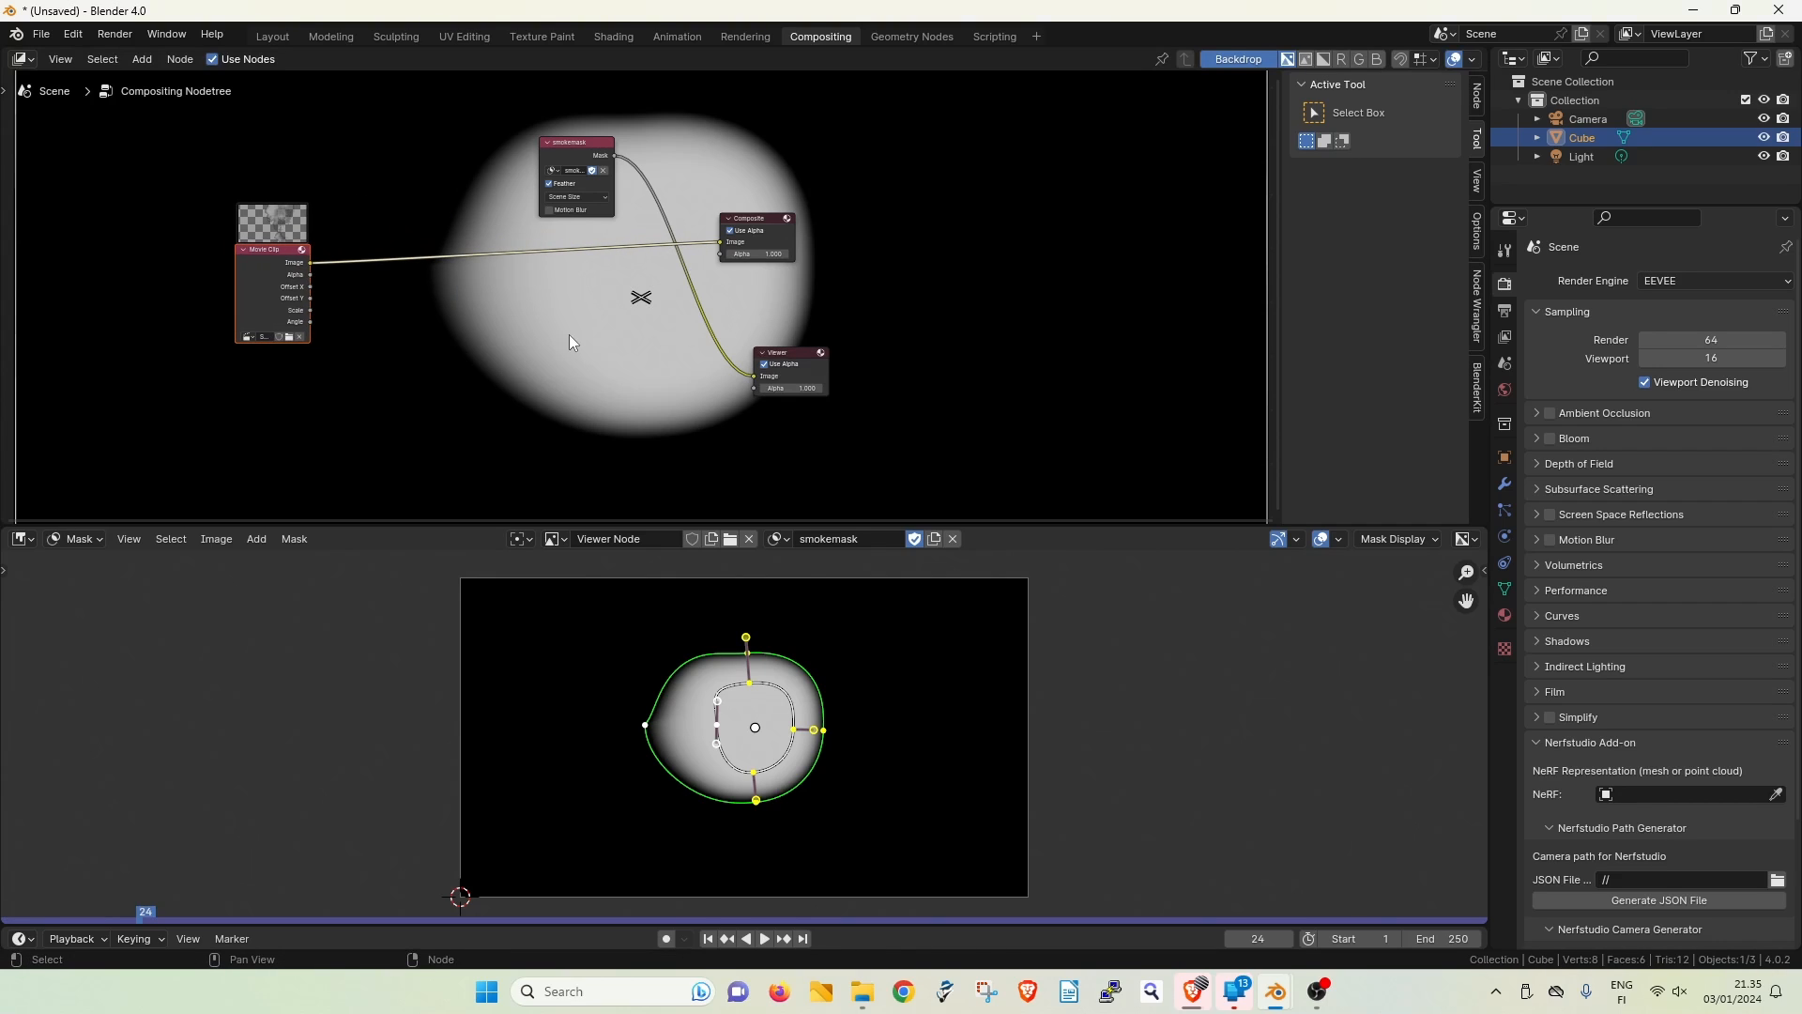
pyautogui.hotkey('shift', 'a')
pyautogui.moveTo(542, 319)
pyautogui.moveTo(505, 371)
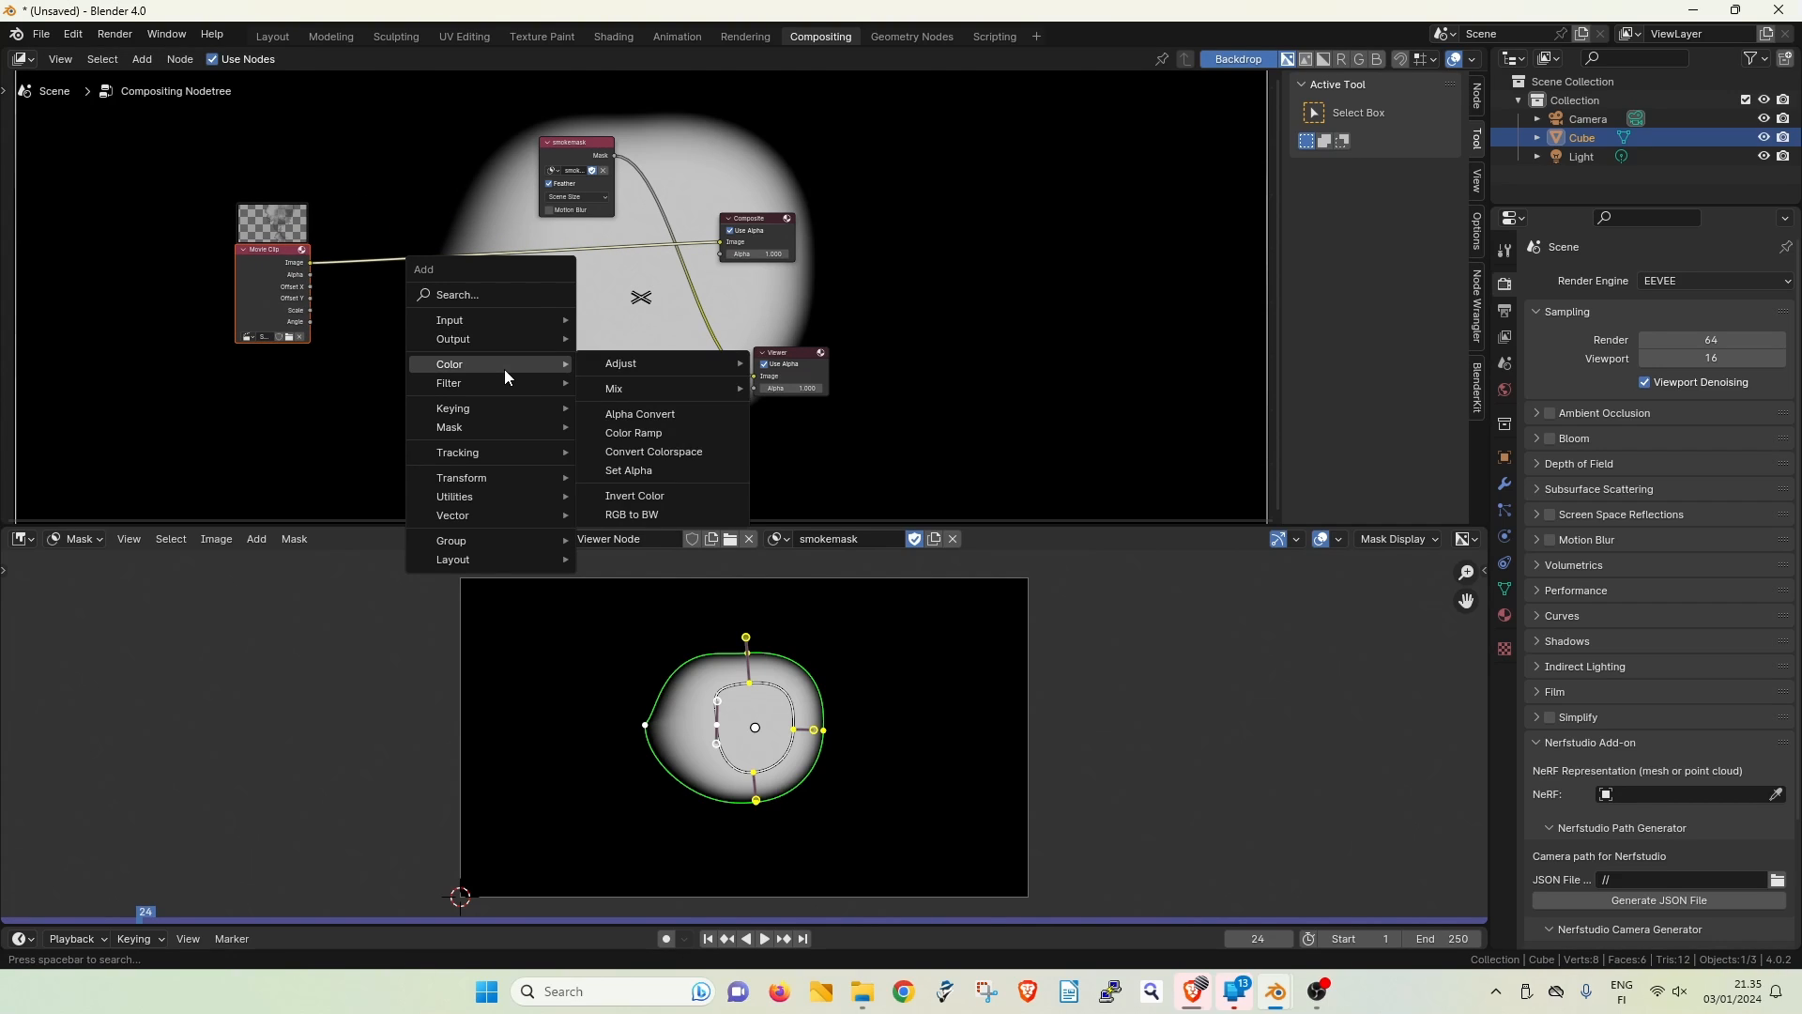
pyautogui.moveTo(662, 362)
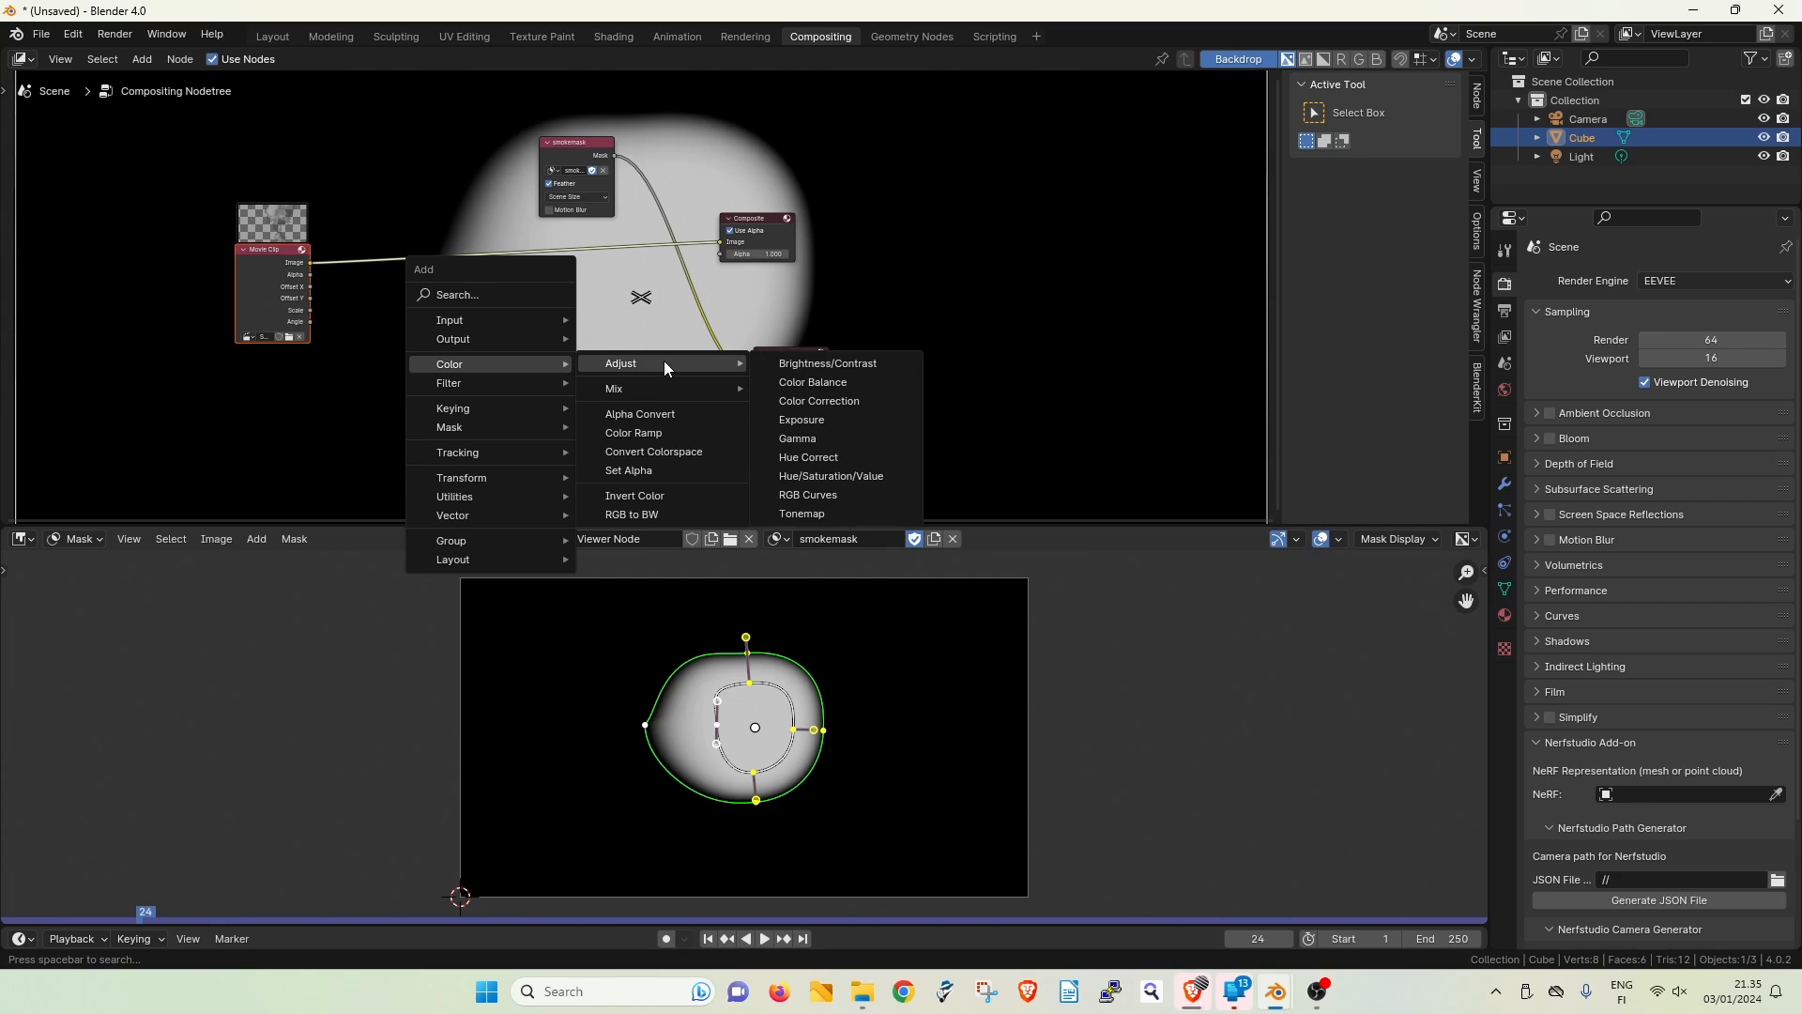
pyautogui.click(859, 490)
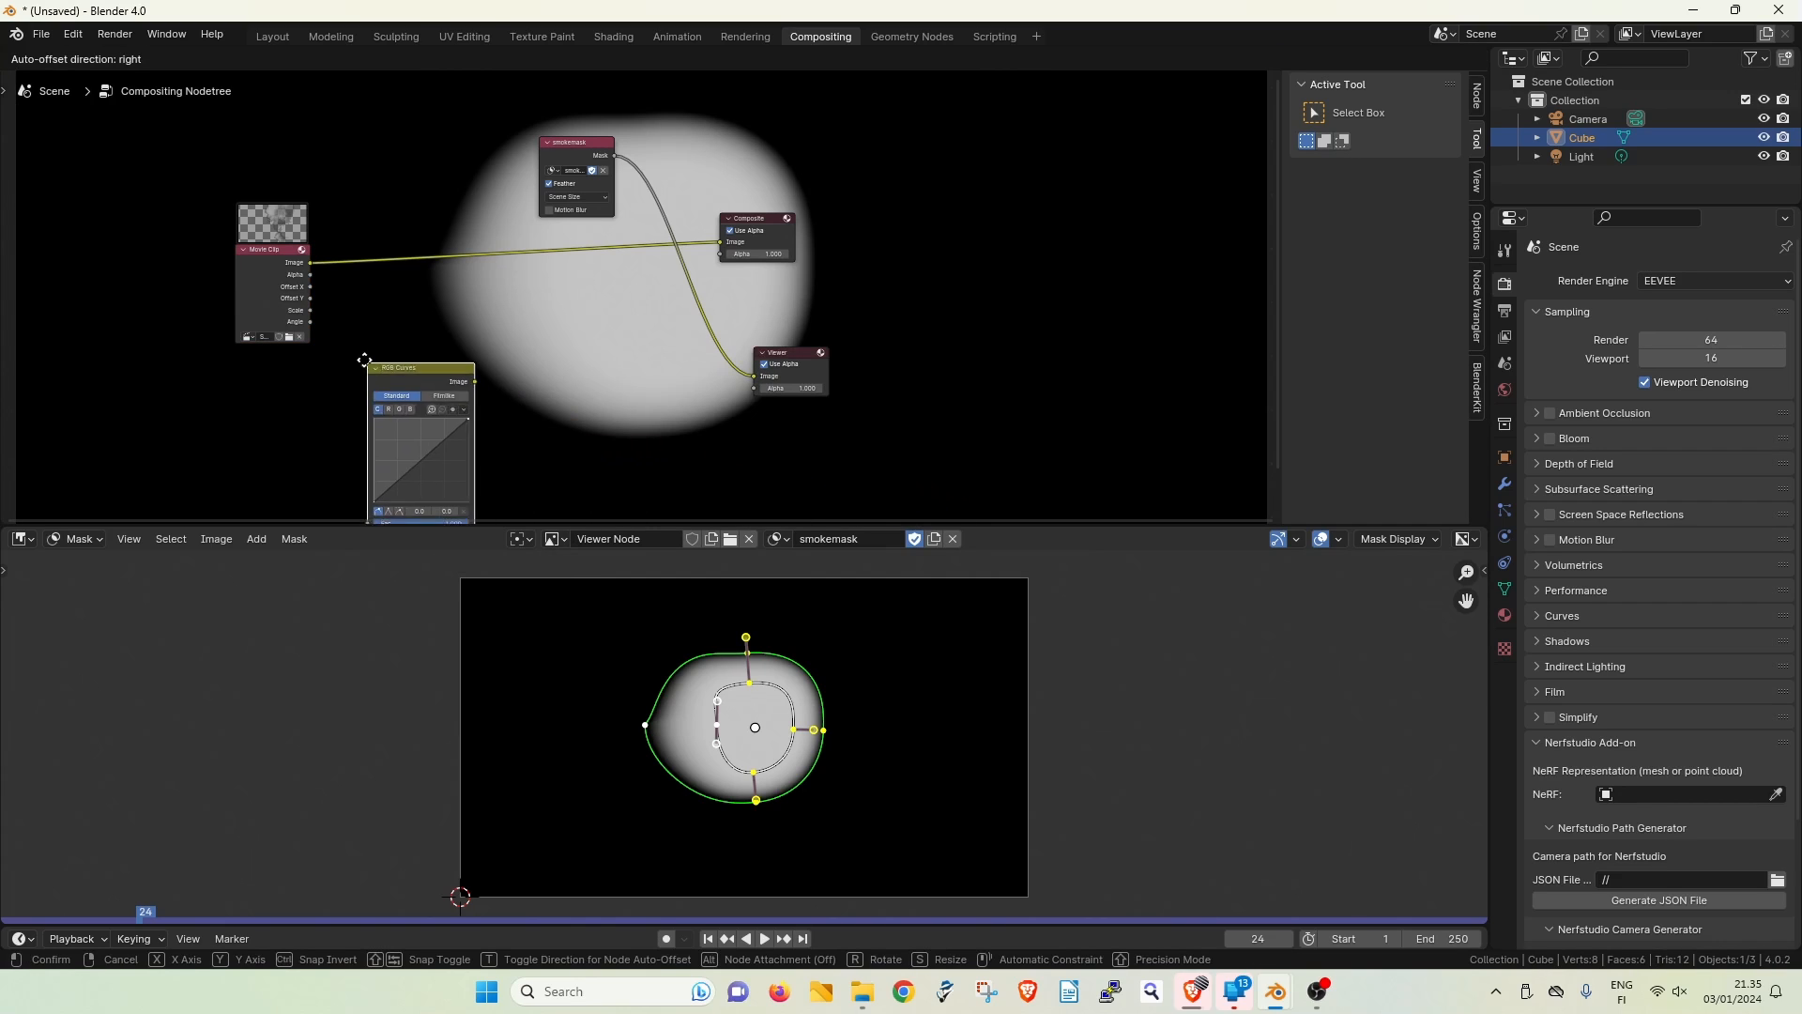
pyautogui.click(419, 189)
pyautogui.moveTo(403, 169); pyautogui.dragTo(791, 421)
# - Tint the smoke green in RGB Curves by lowering the blue curve, dropping red's upper end to 0.5 and raising green's middle
pyautogui.scroll(3, 348, 337)
pyautogui.click(344, 278)
pyautogui.click(322, 296)
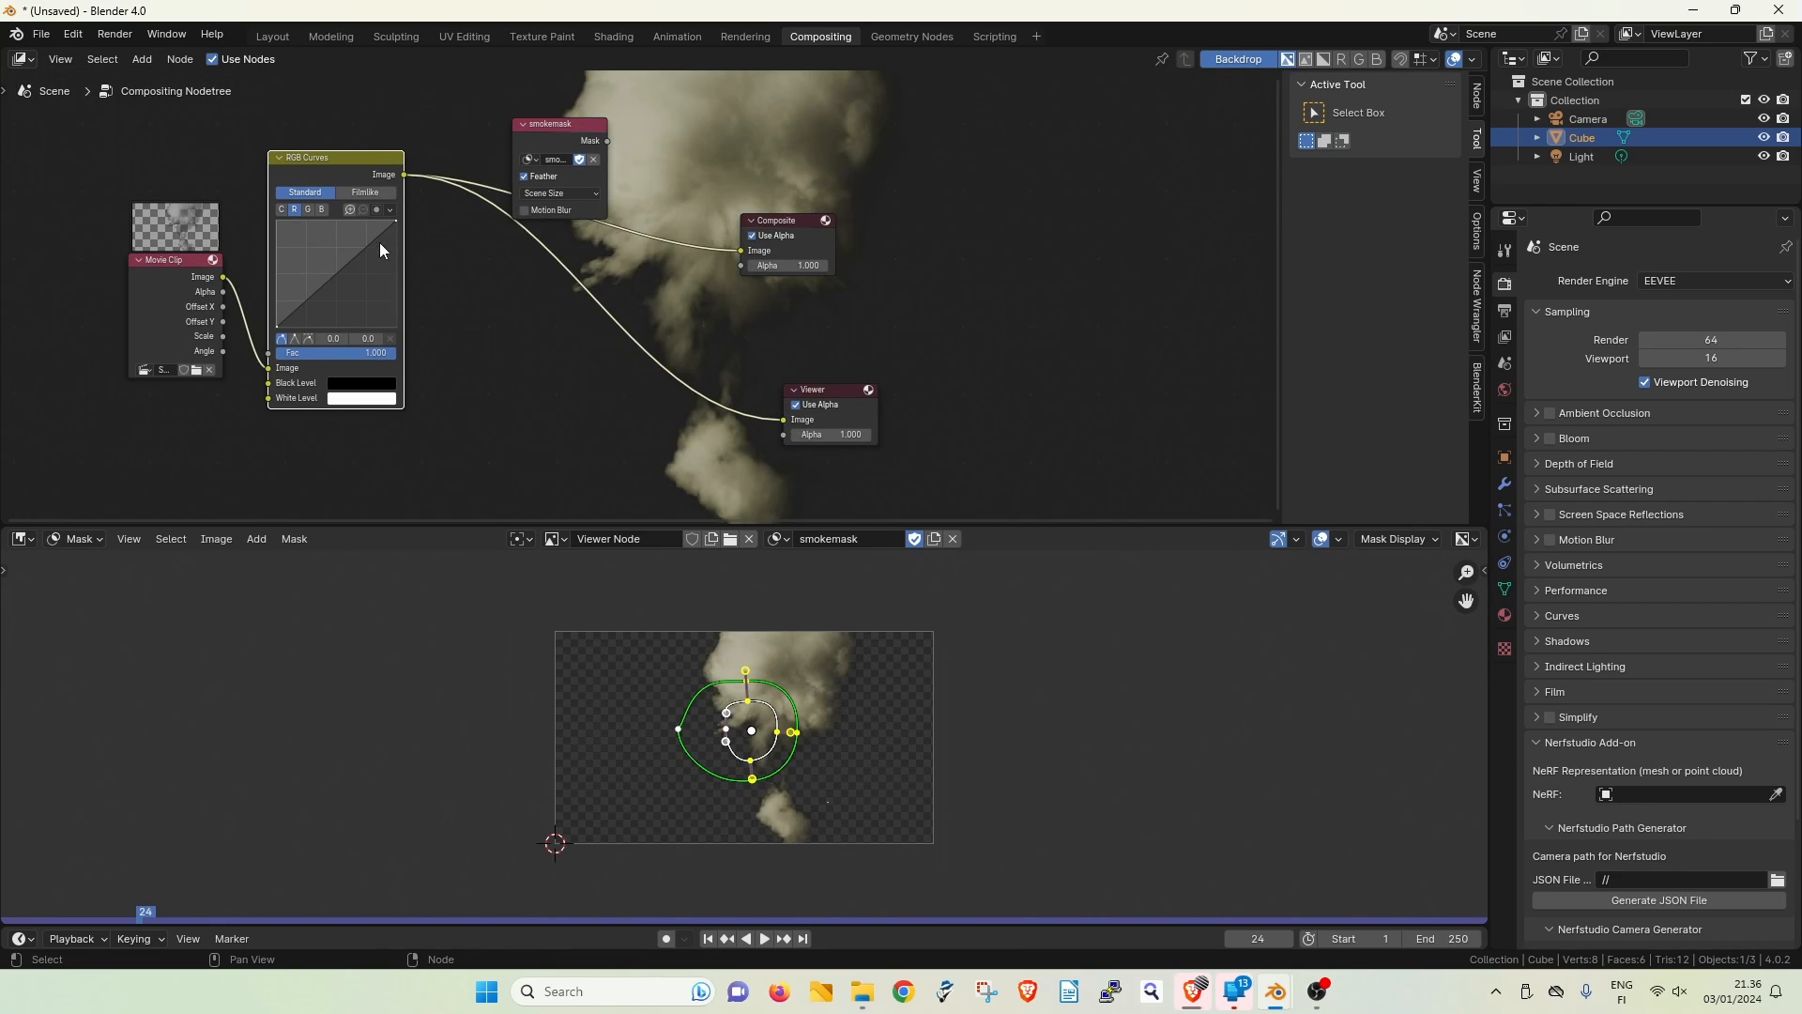
pyautogui.moveTo(392, 219); pyautogui.dragTo(419, 298)
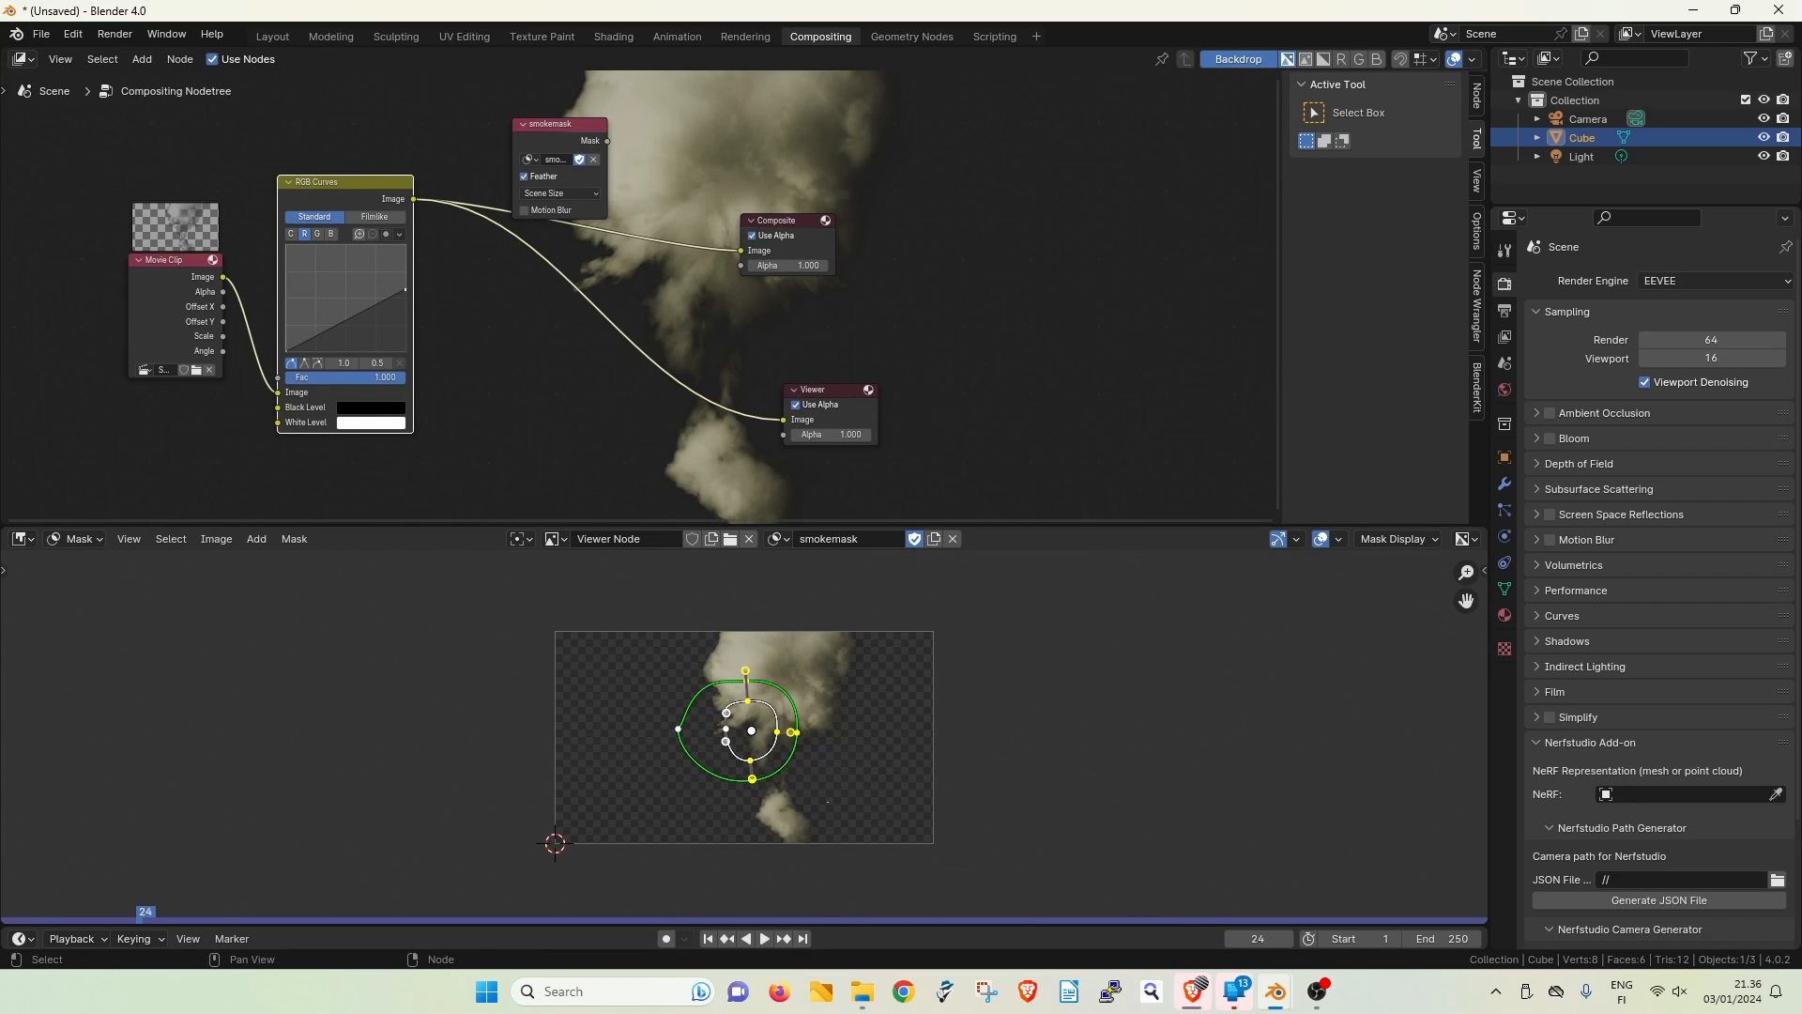
pyautogui.click(318, 234)
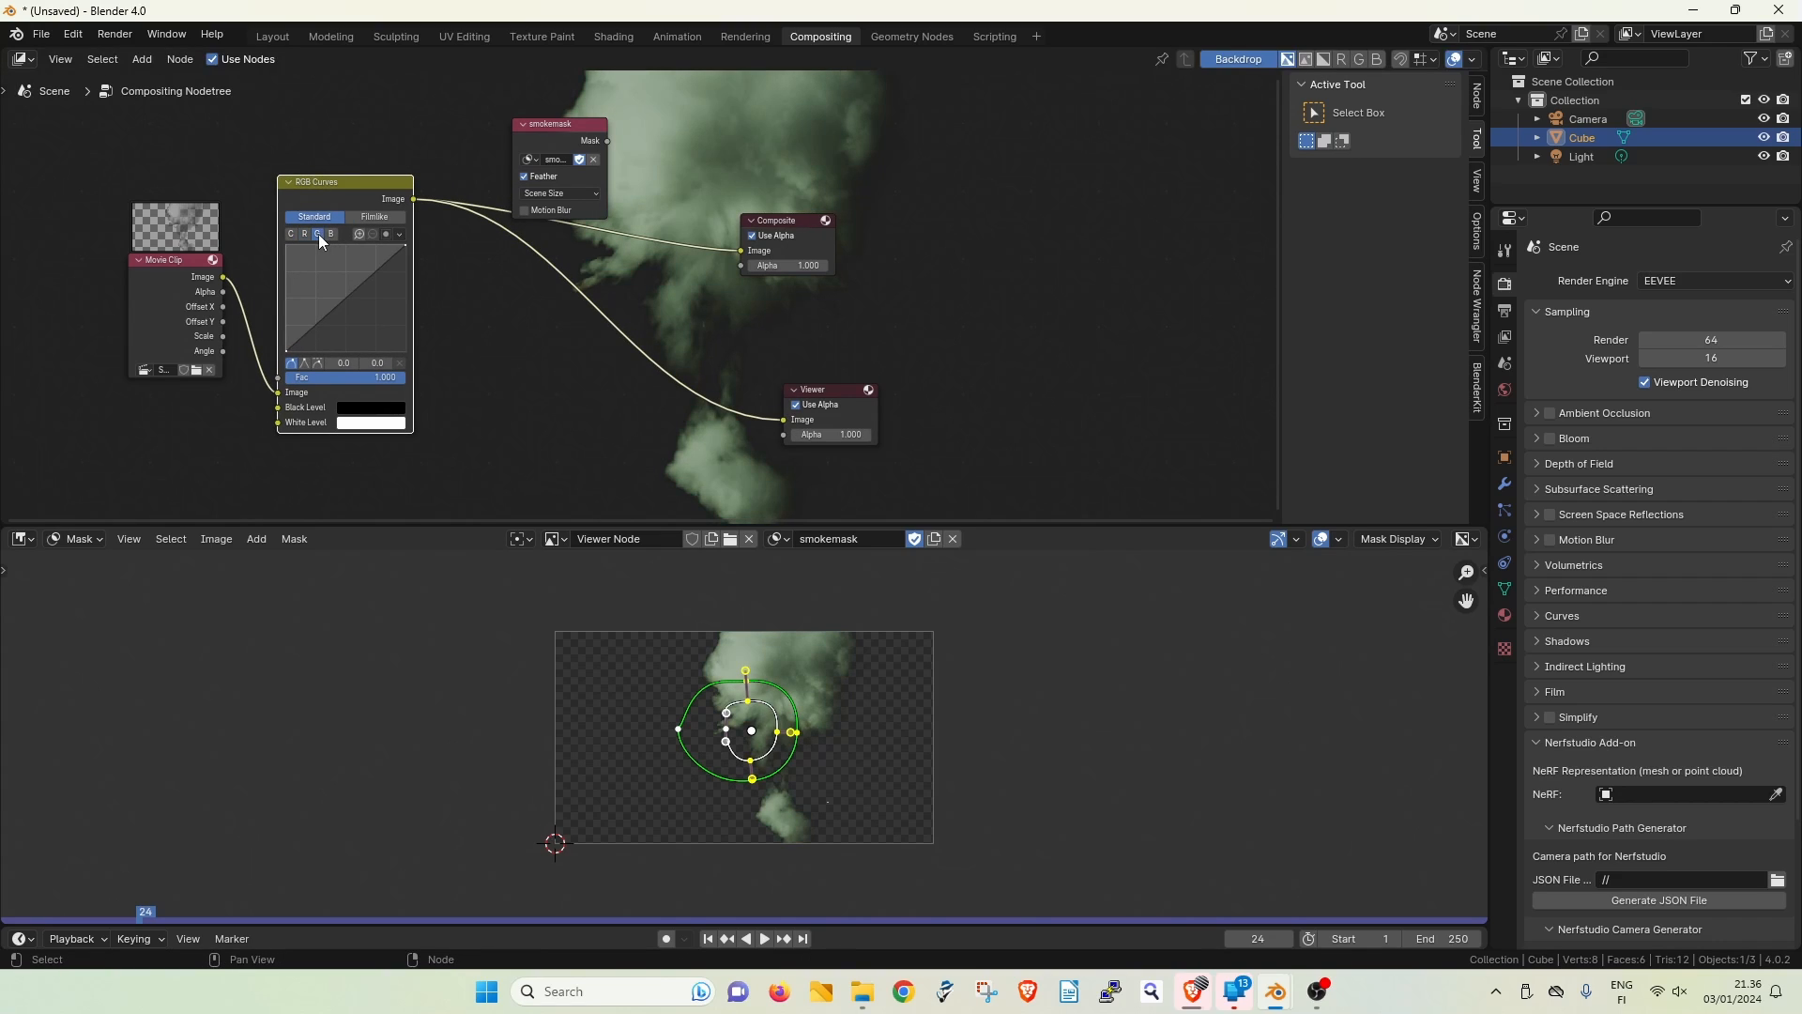
pyautogui.moveTo(345, 299); pyautogui.dragTo(336, 287)
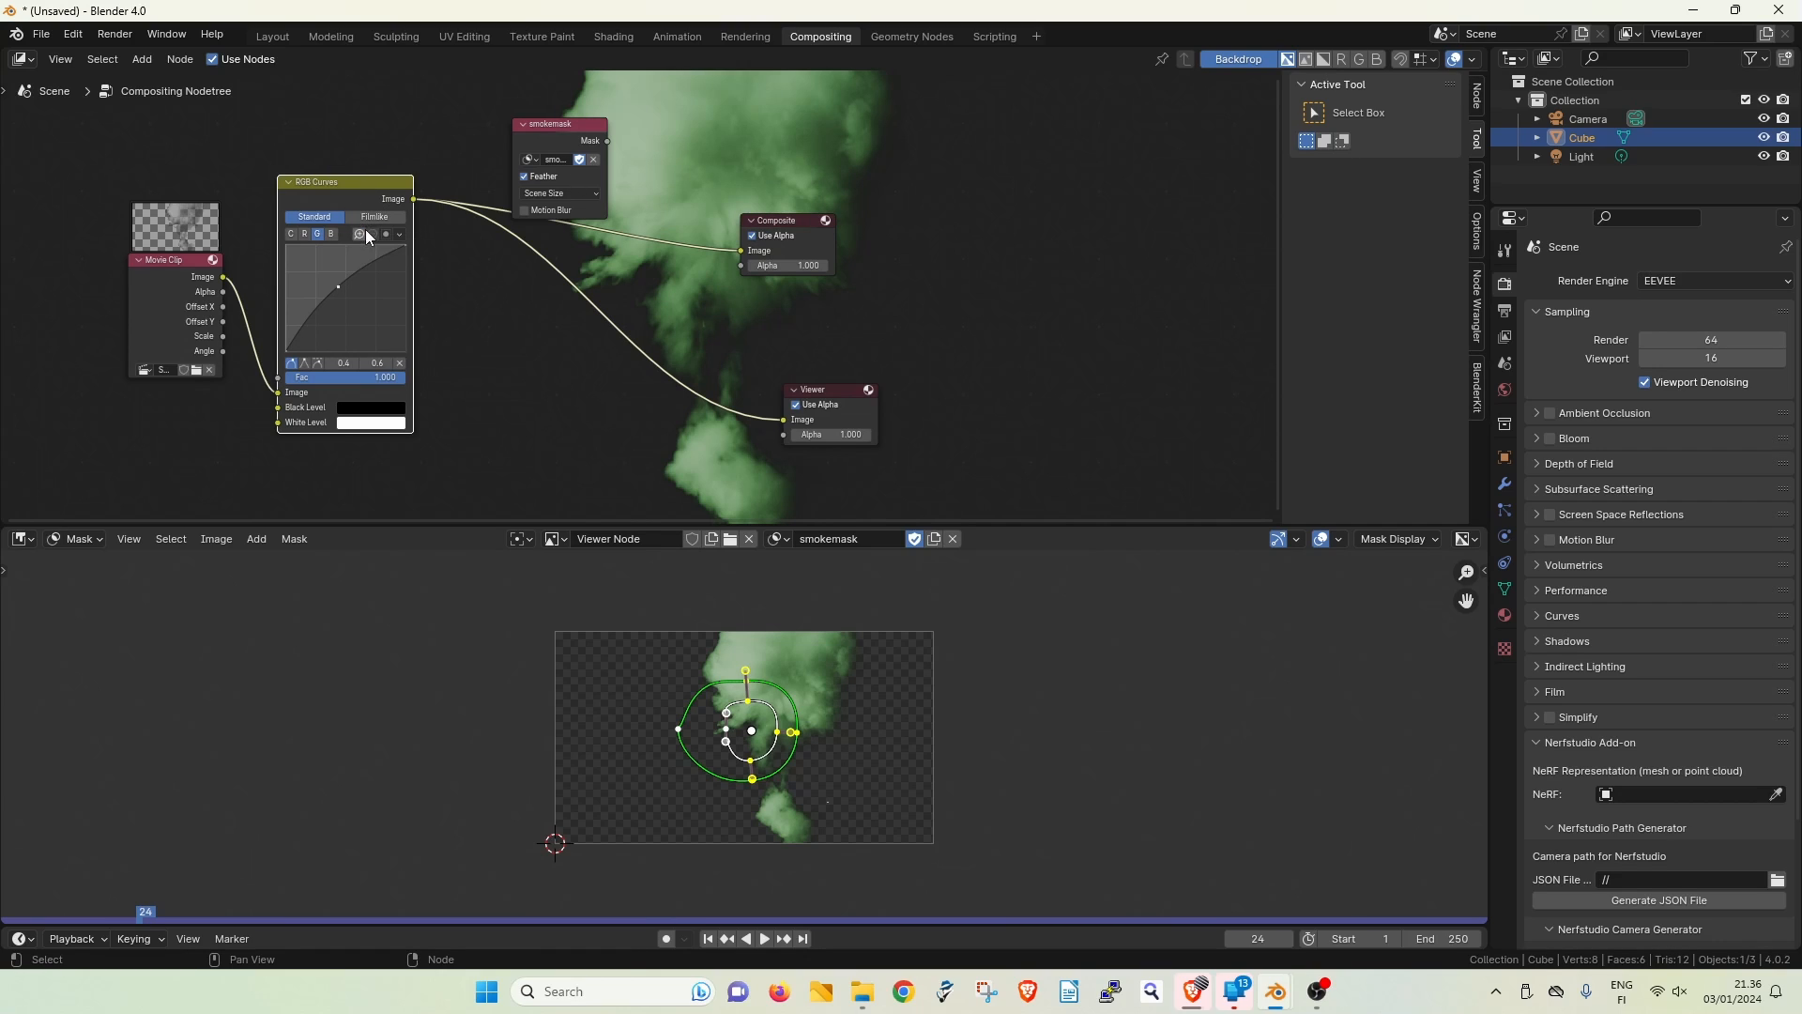
# - Move the smokemask node aside and add a Set Alpha node between it and the Composite node
pyautogui.moveTo(560, 131); pyautogui.dragTo(544, 109)
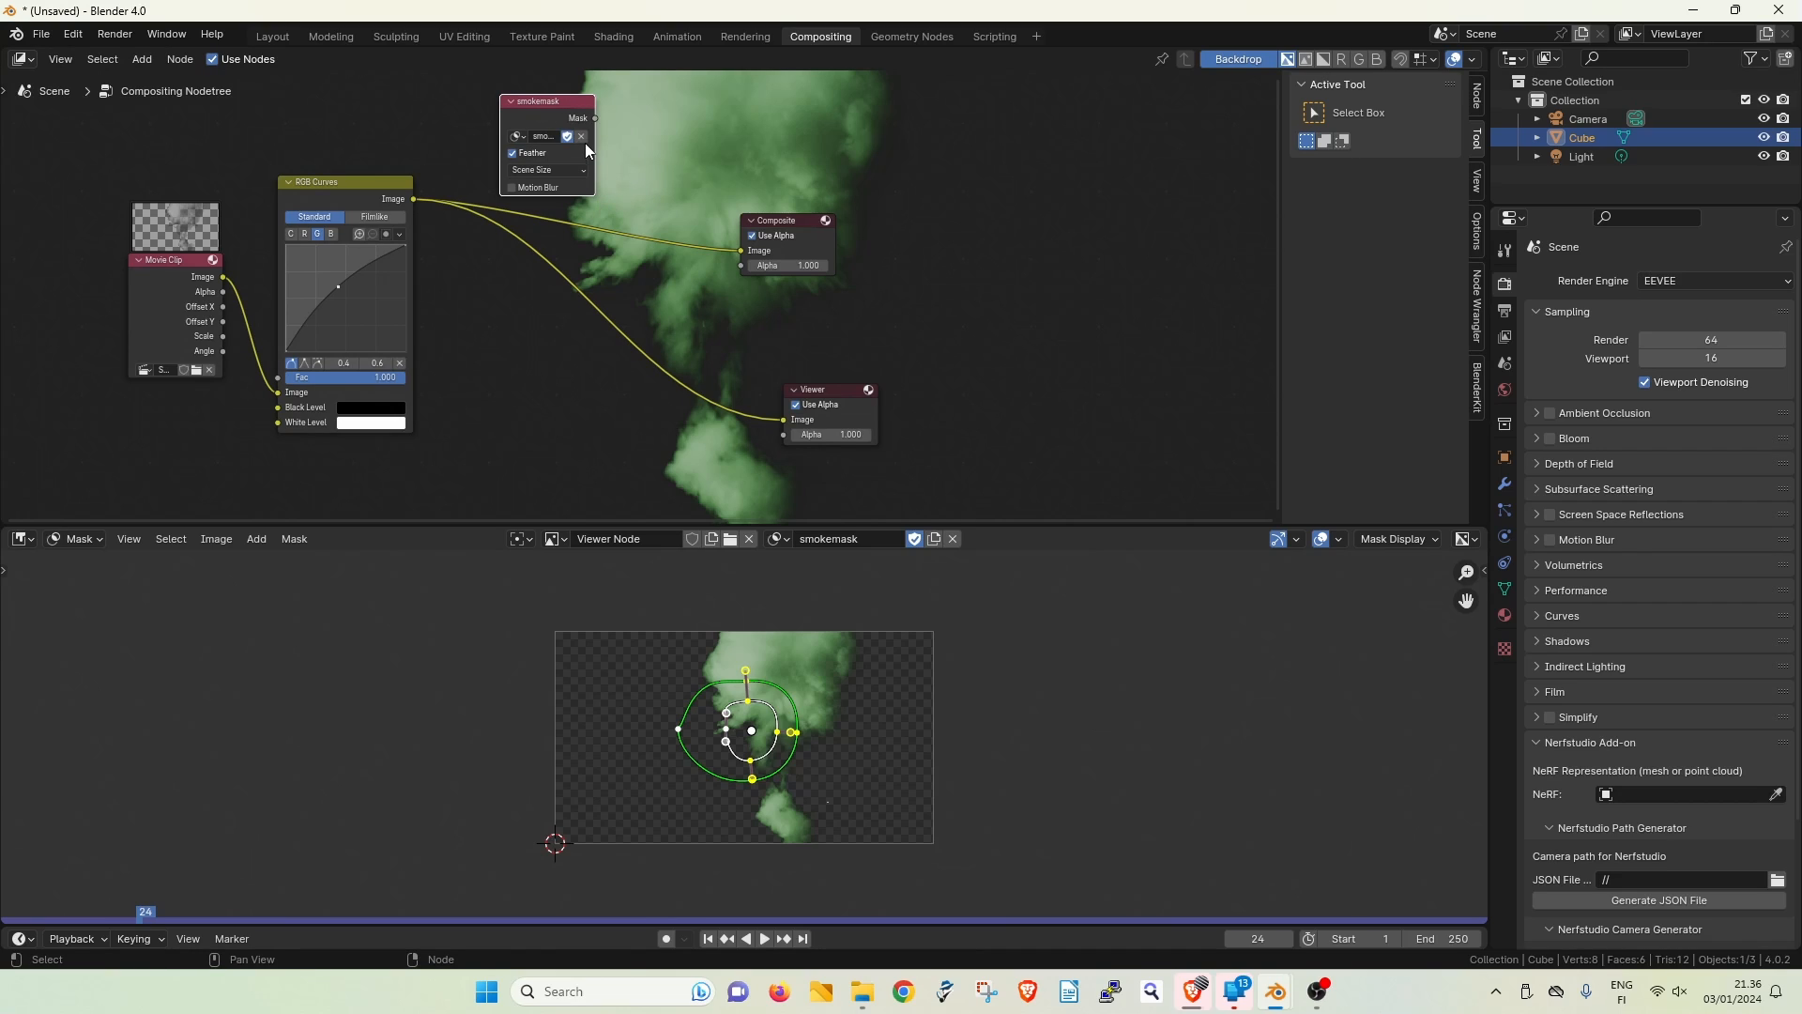
pyautogui.hotkey('shift', 'a')
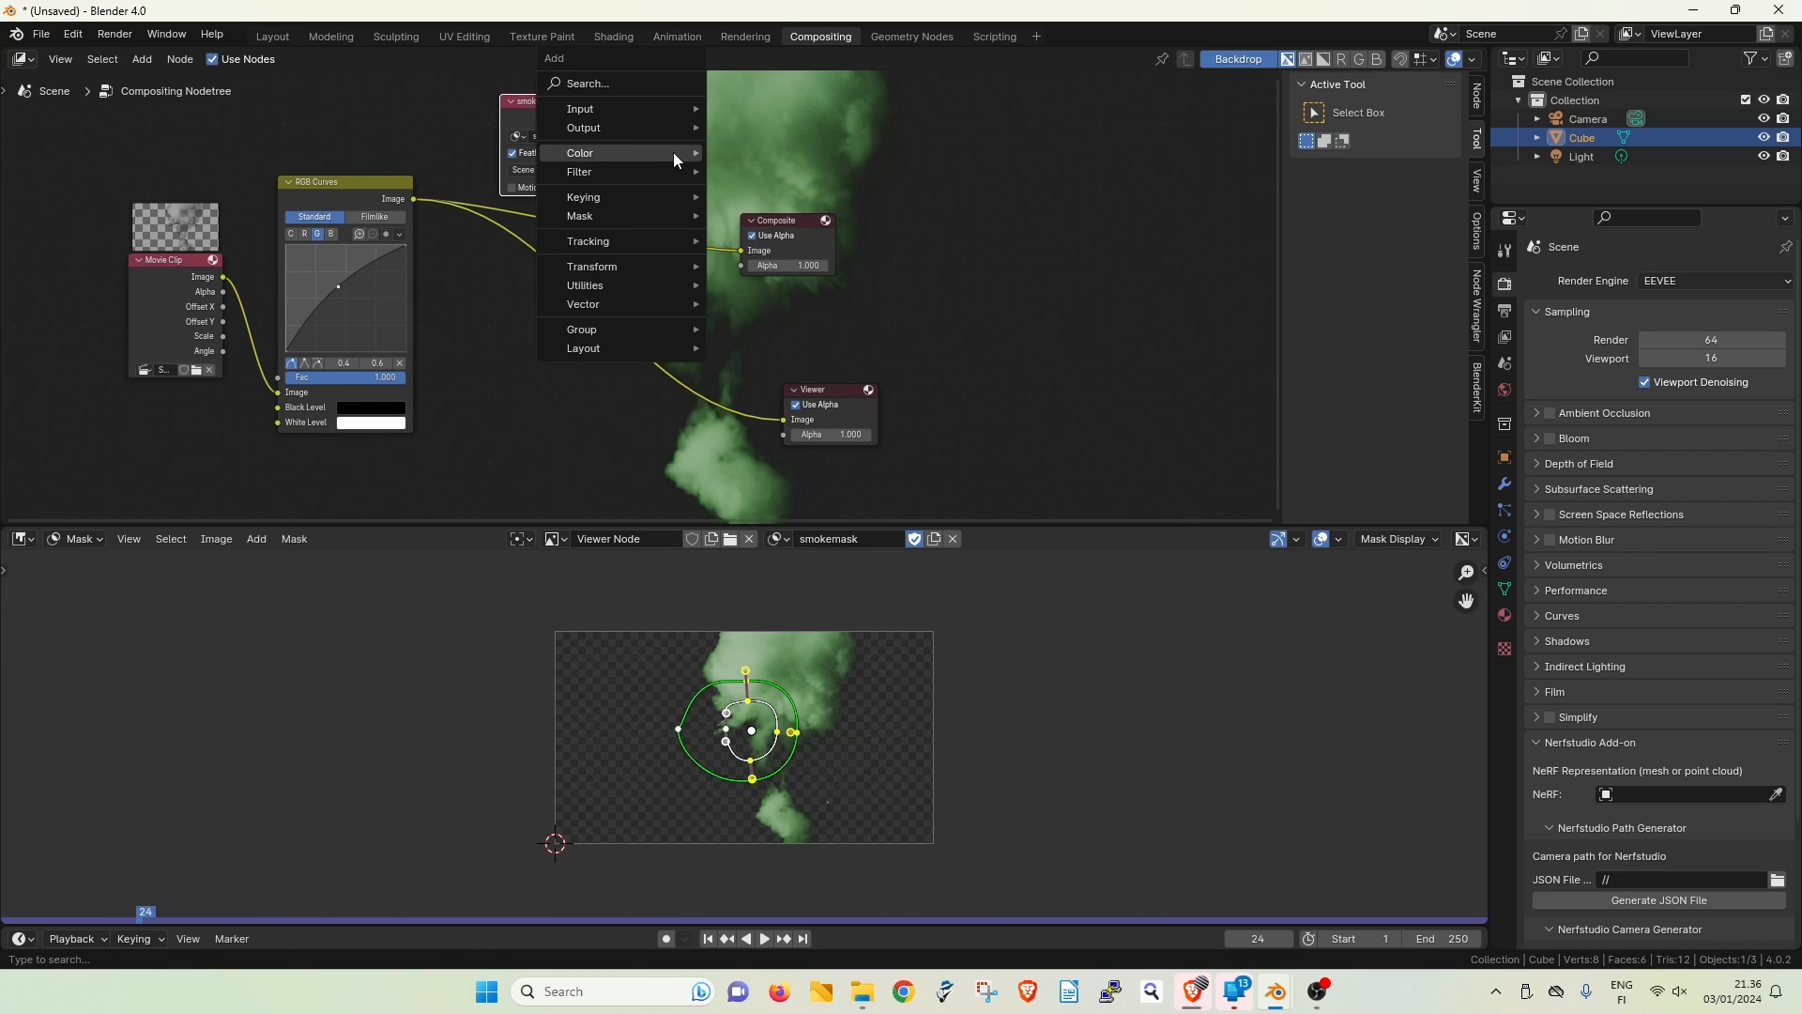
pyautogui.moveTo(673, 152)
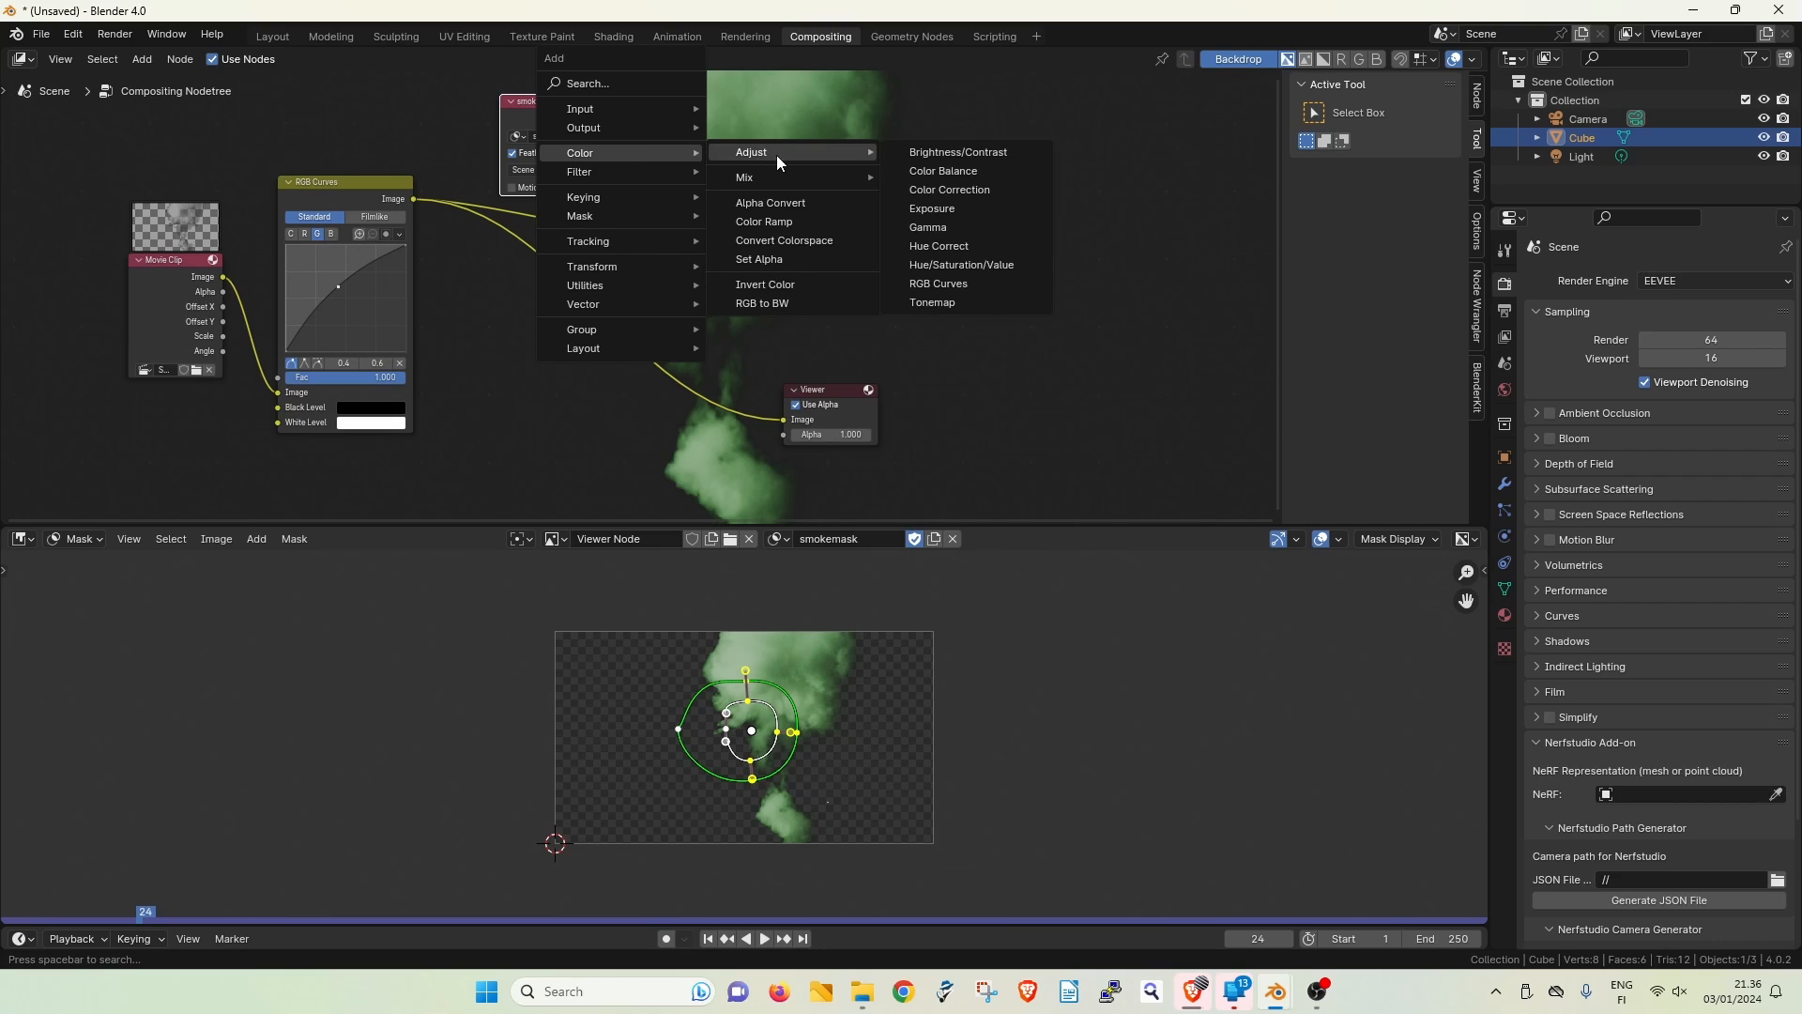
pyautogui.click(783, 256)
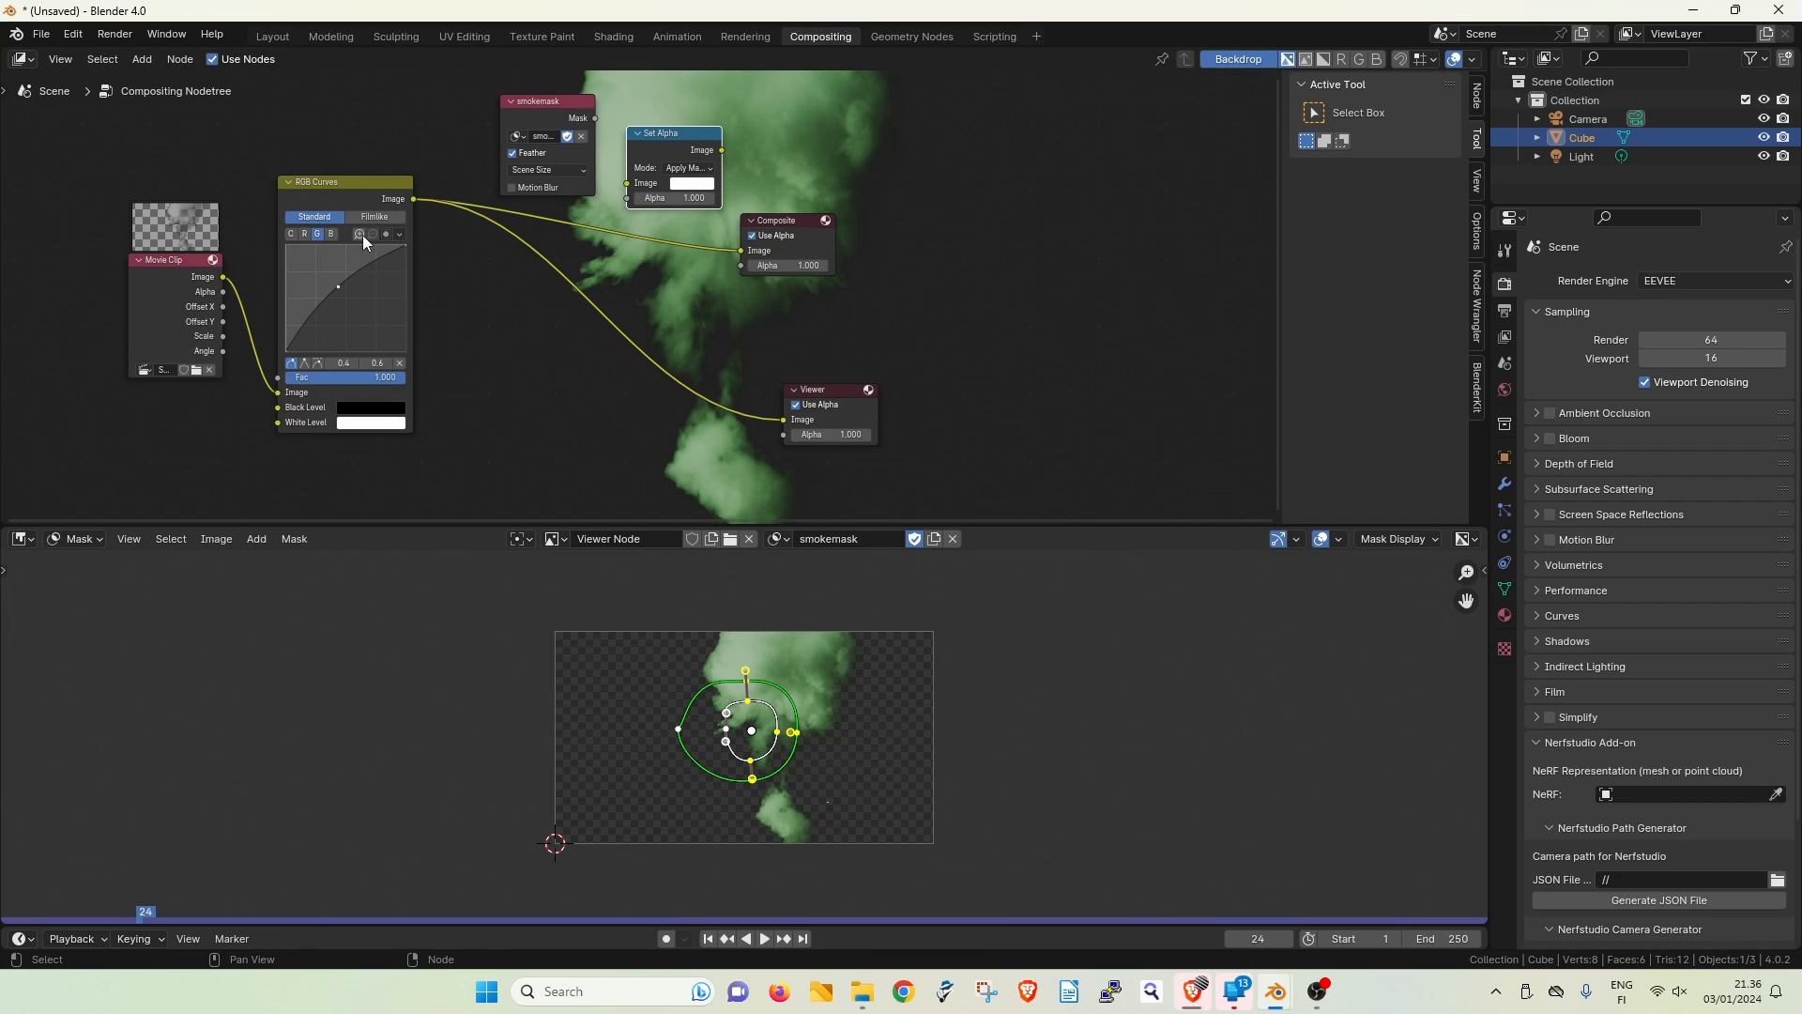
# - Route the RGB Curves image through Set Alpha to both Composite and Viewer, with the smokemask output driving its alpha
pyautogui.moveTo(742, 251); pyautogui.dragTo(631, 184)
pyautogui.moveTo(541, 98); pyautogui.dragTo(632, 199)
pyautogui.moveTo(666, 139); pyautogui.dragTo(692, 190)
pyautogui.moveTo(736, 265); pyautogui.dragTo(742, 251)
pyautogui.moveTo(681, 183); pyautogui.dragTo(783, 420)
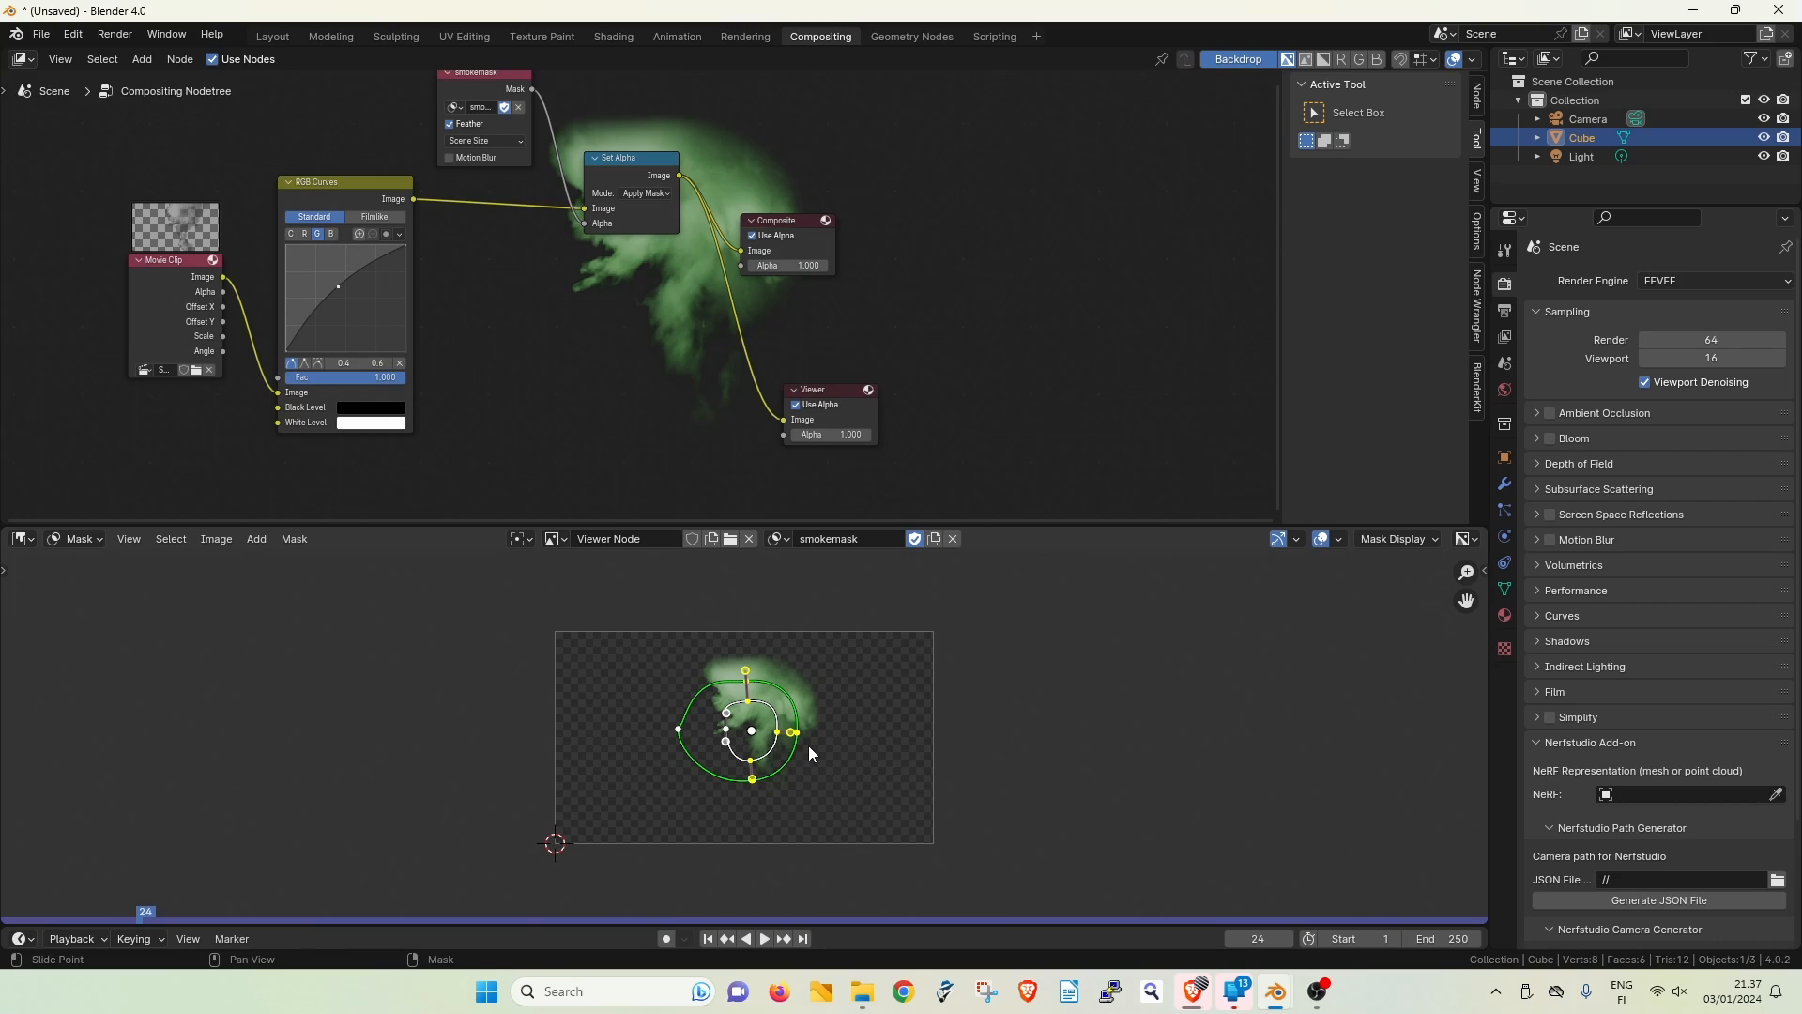
# - Check the scene's output and render settings, and play back the rendered animation
pyautogui.click(1503, 311)
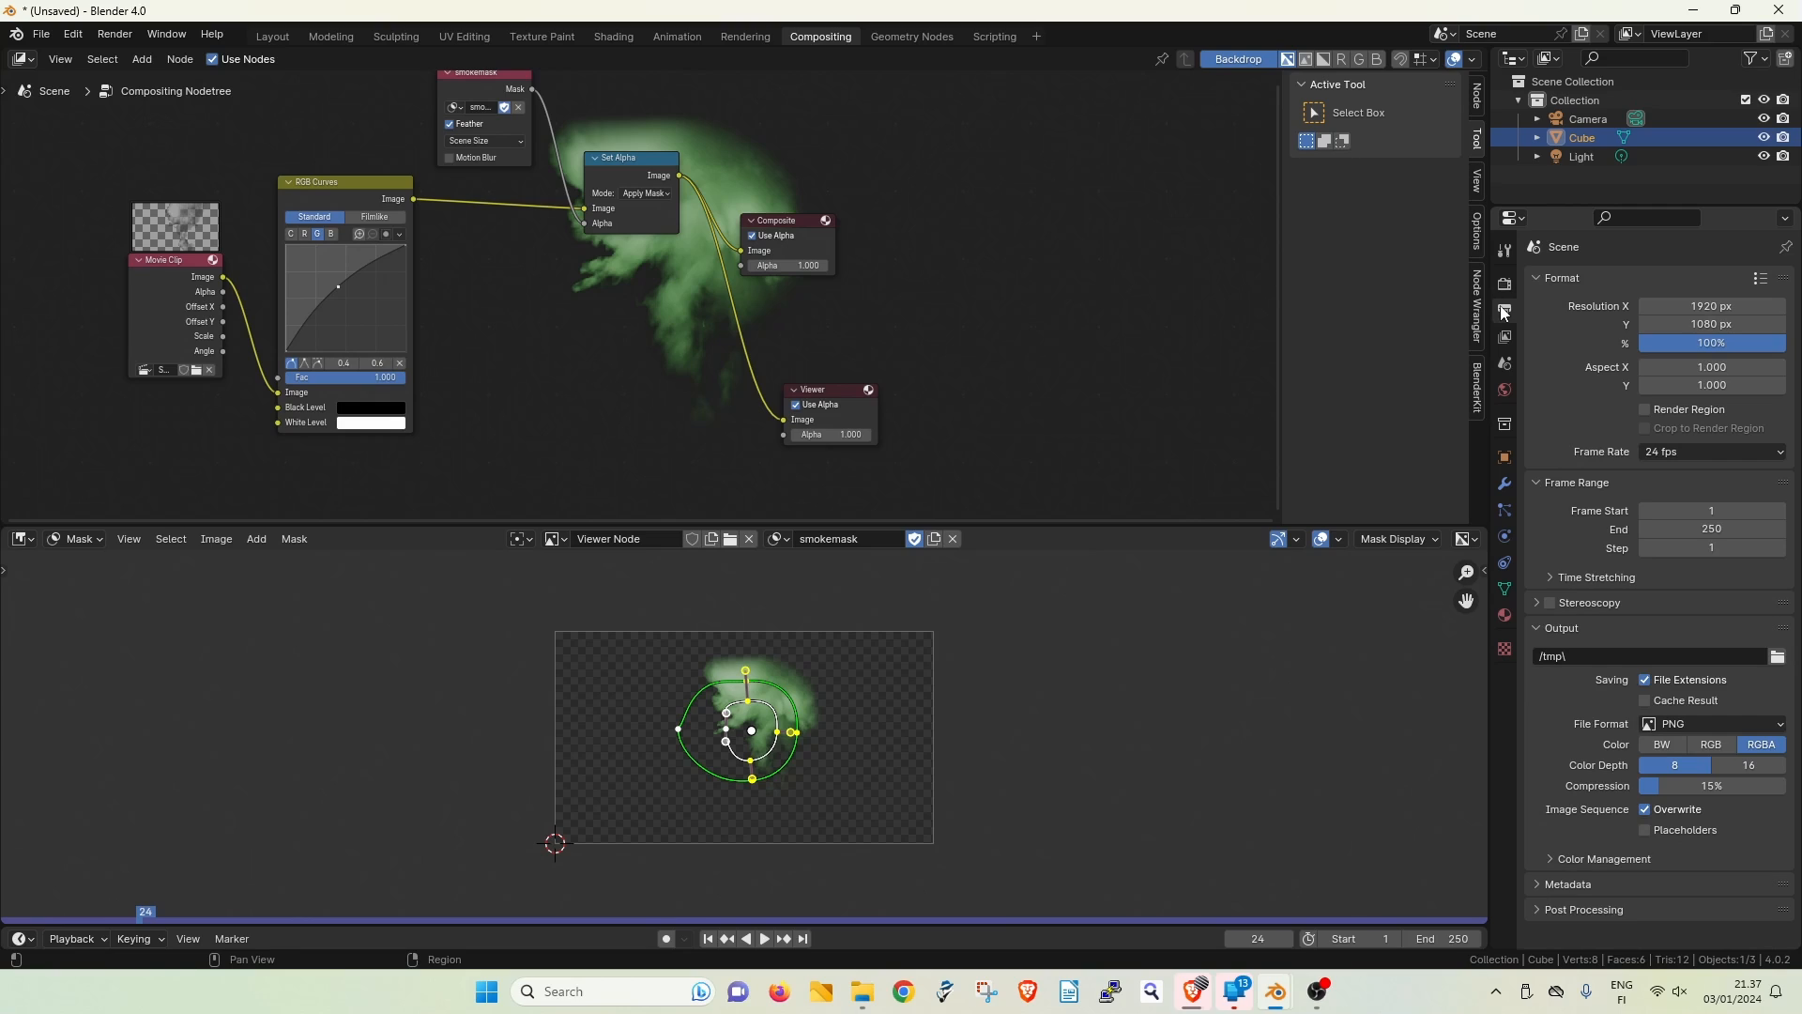
pyautogui.click(1505, 283)
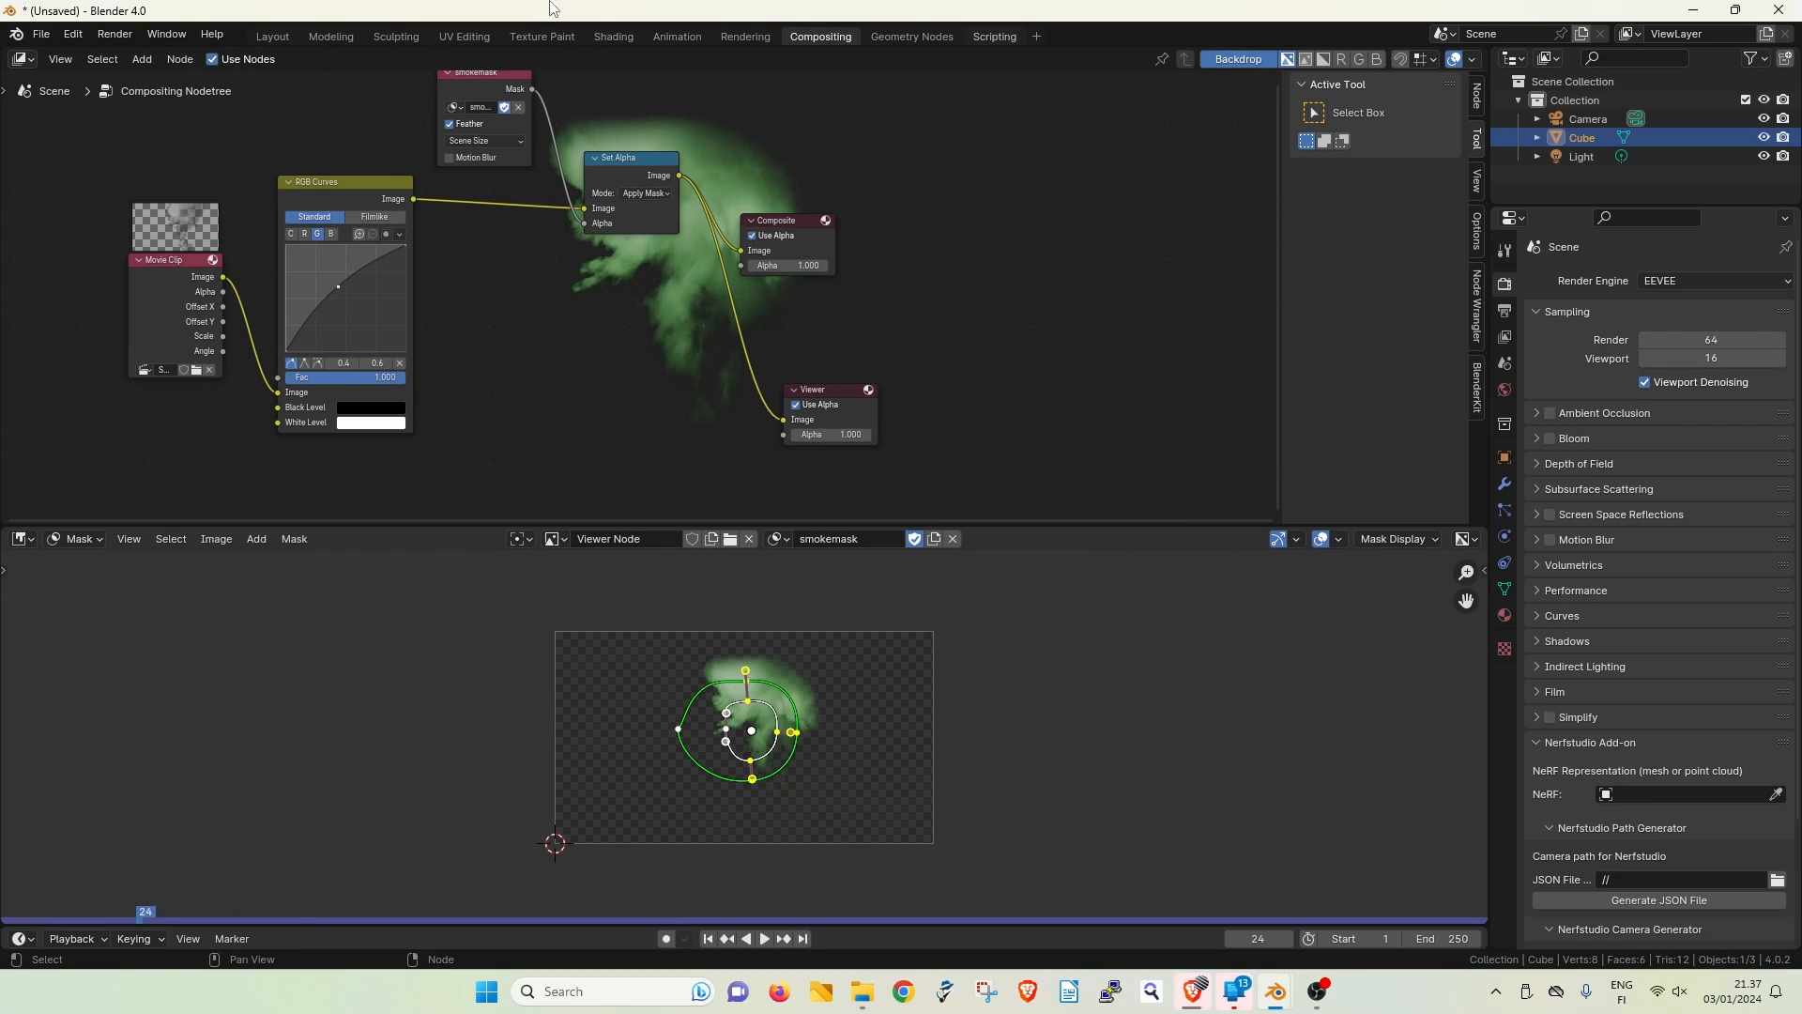
pyautogui.click(115, 35)
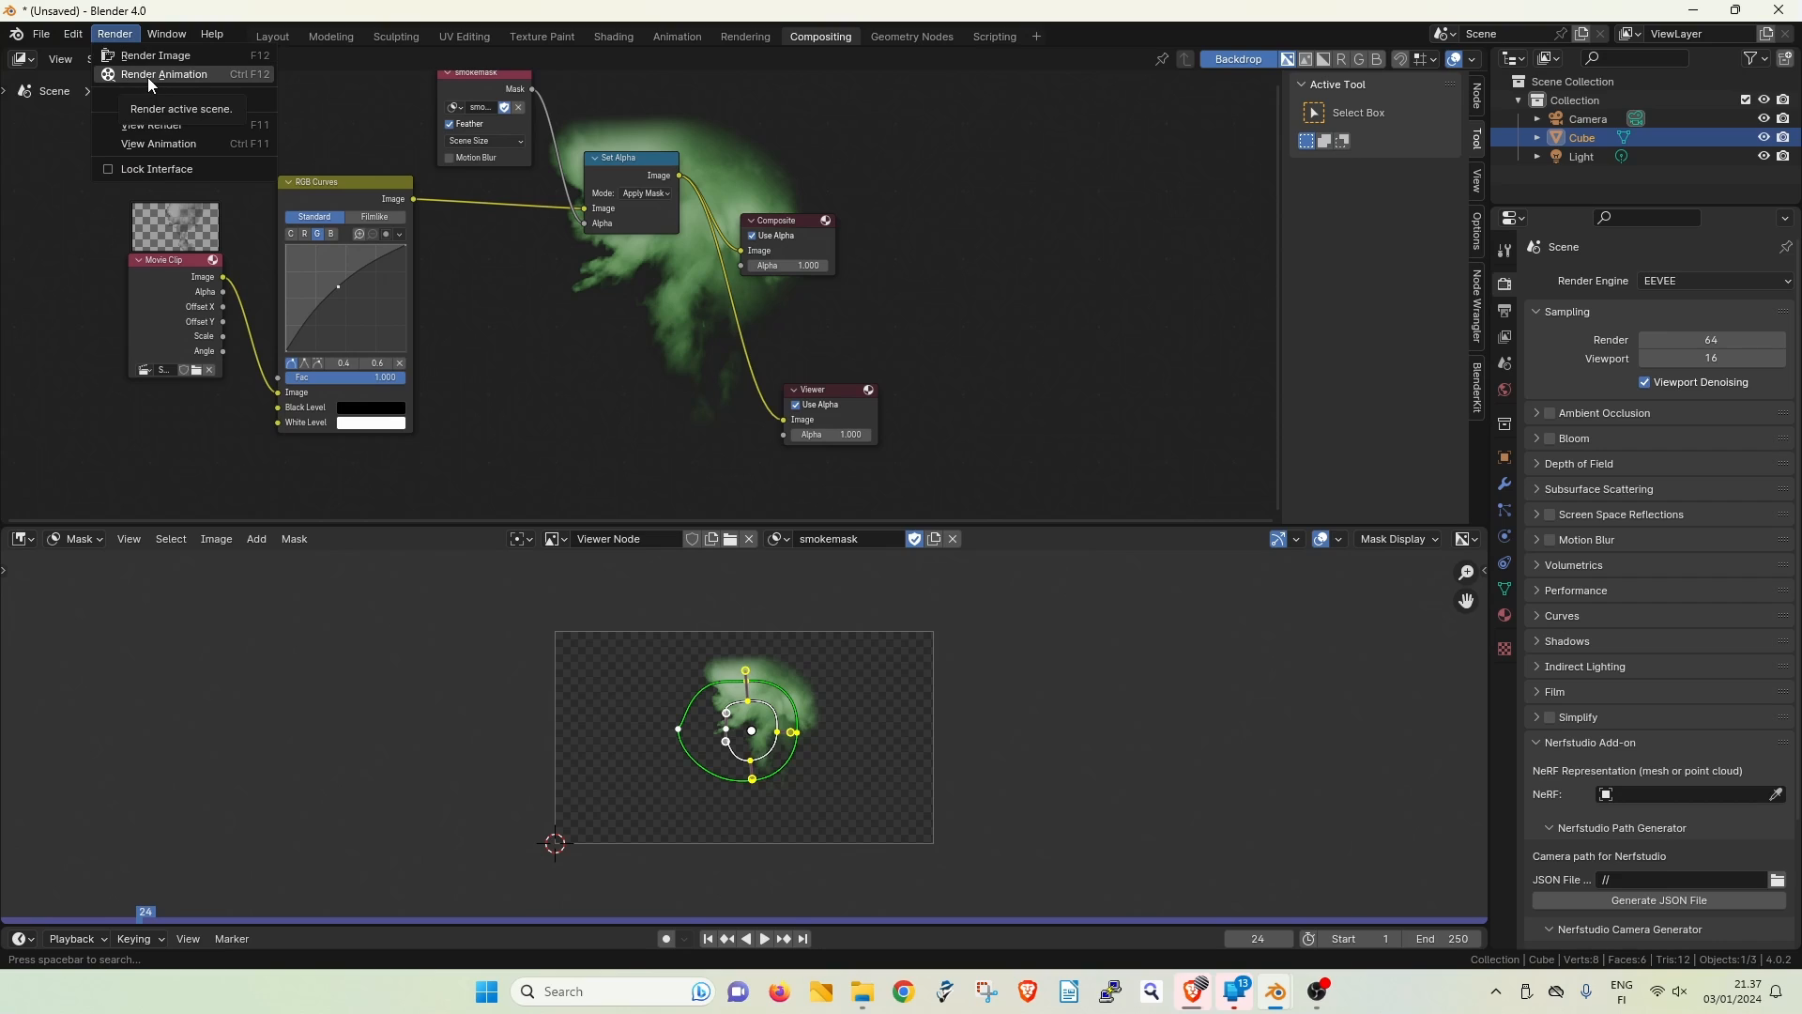
pyautogui.click(188, 145)
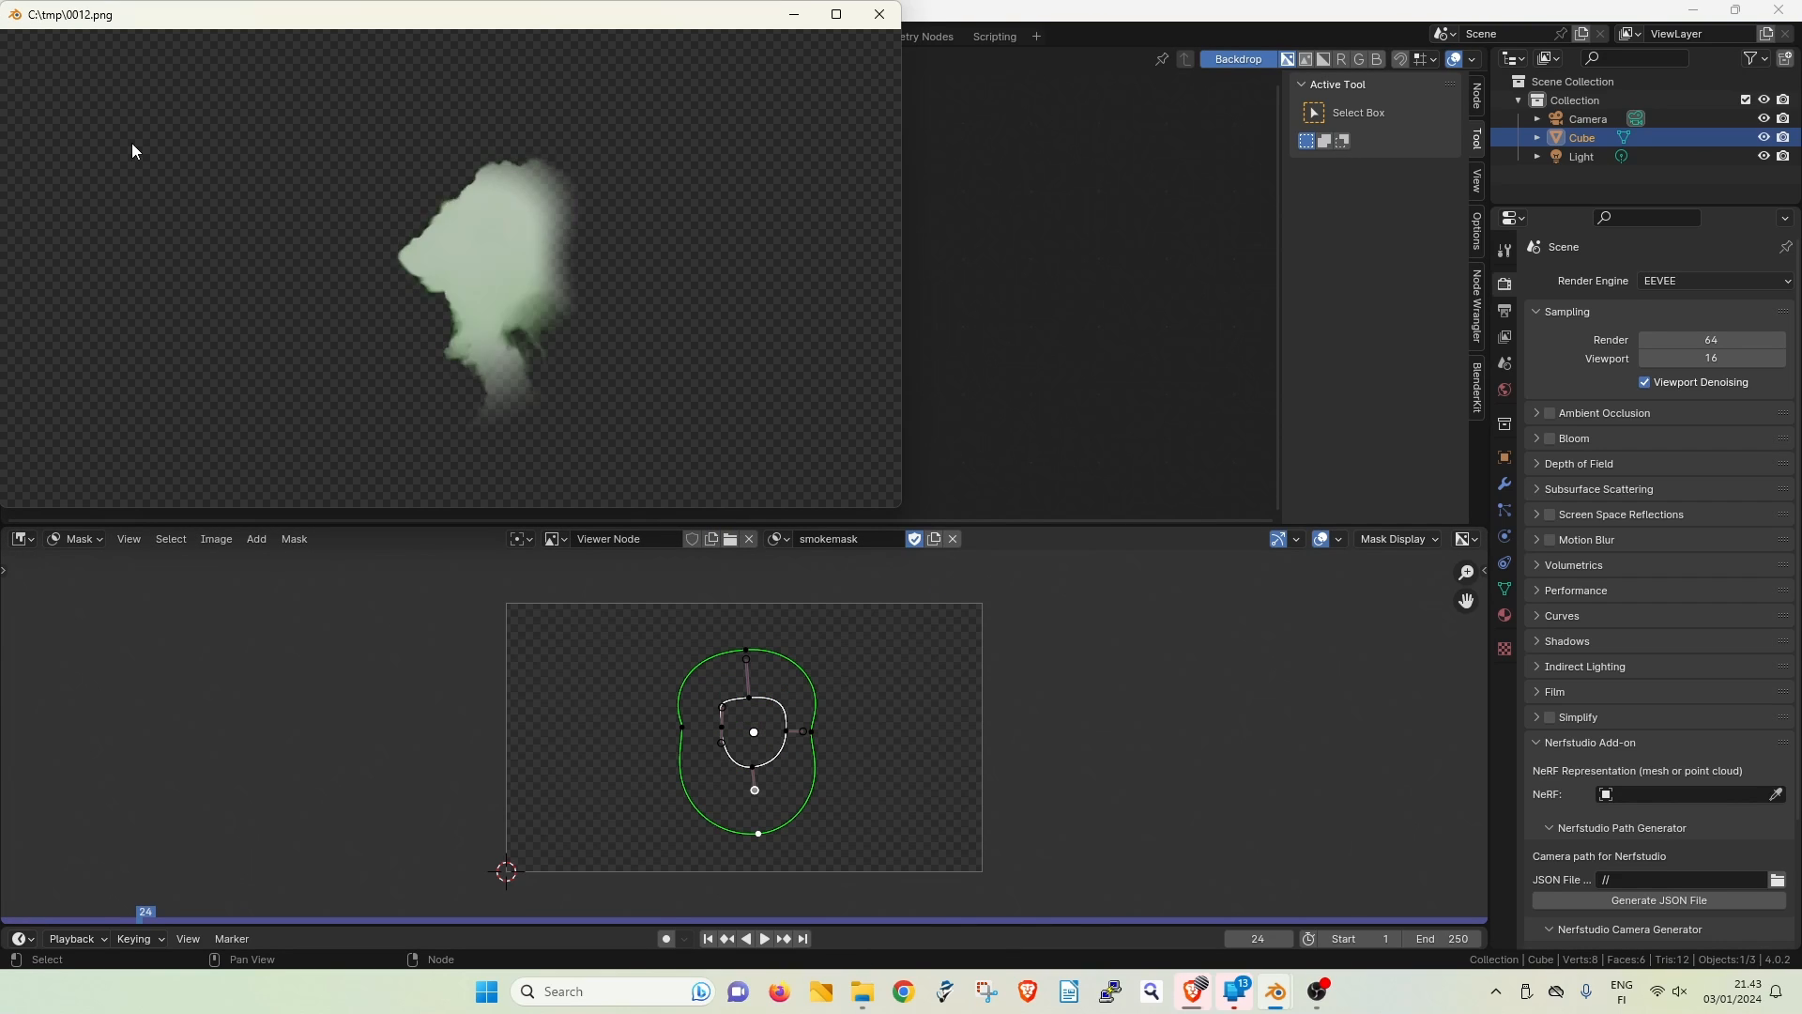